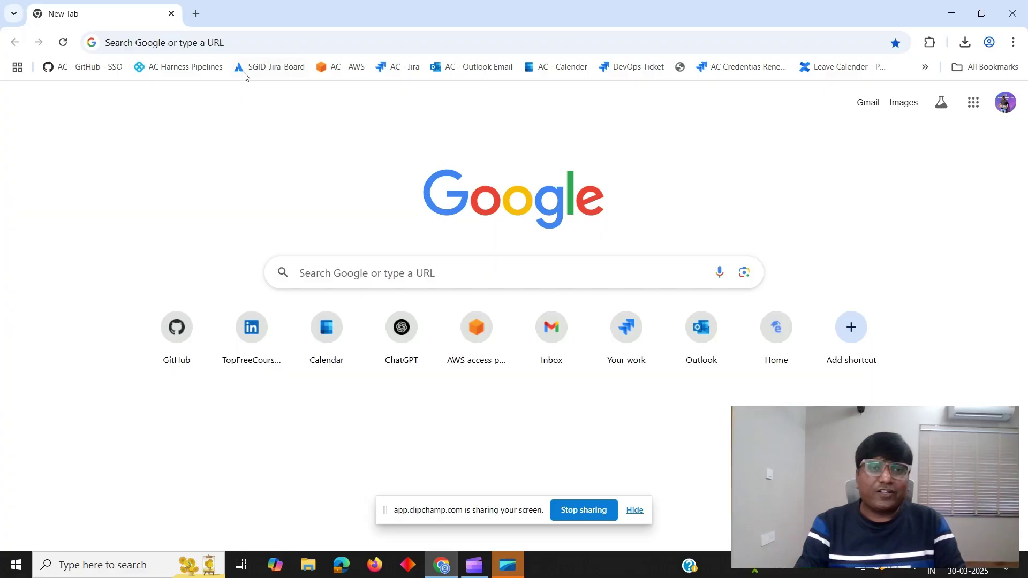
Search for "aws architecture icons" and open the AWS architecture icons page at aws.amazon.com/architecture/icons/.
{"action": "left_click", "coordinate": [310, 275]}
{"action": "left_click", "coordinate": [366, 196]}
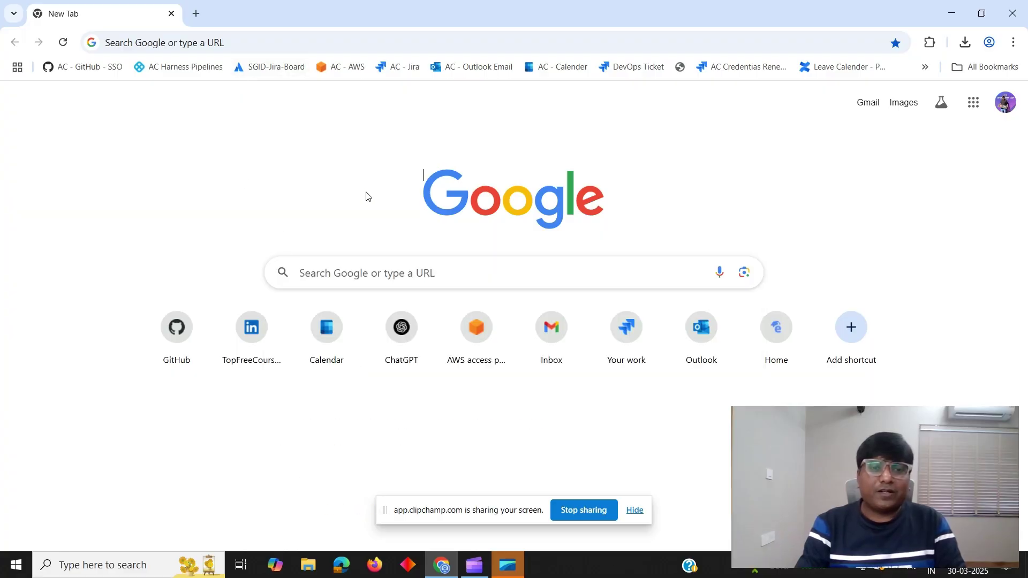
{"action": "left_click", "coordinate": [198, 46]}
{"action": "type", "text": "aws"}
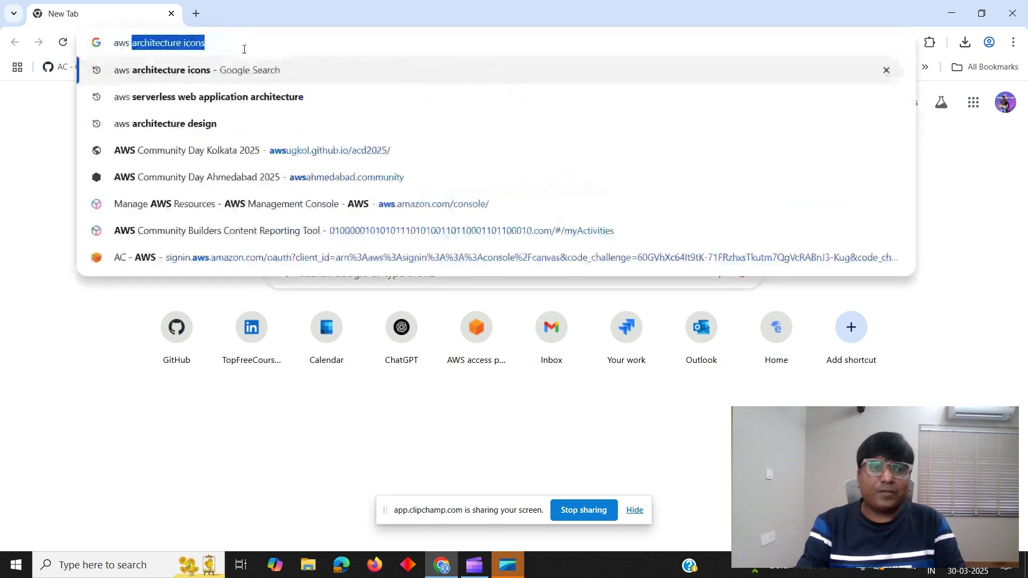
{"action": "key", "text": "Right"}
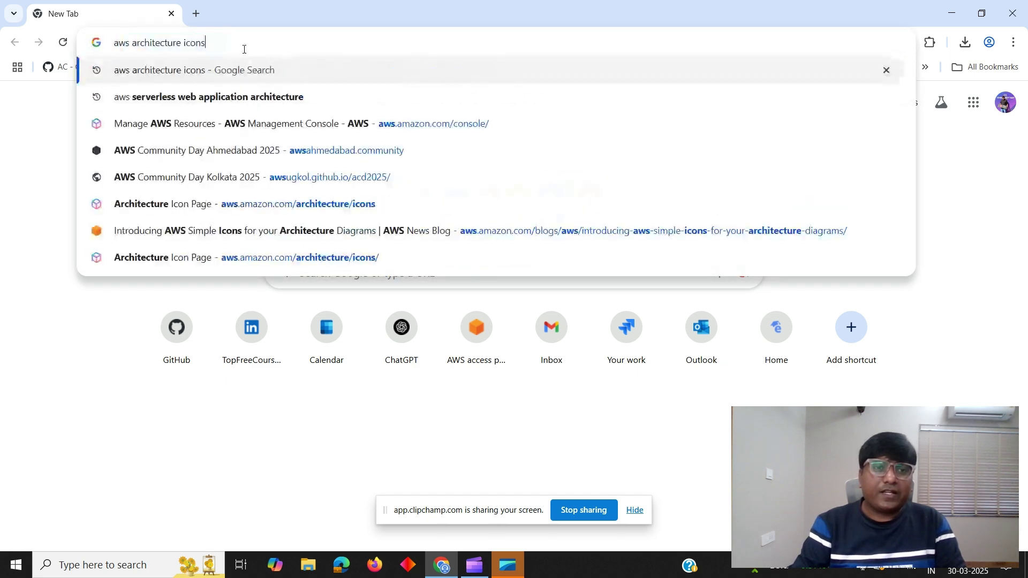
{"action": "key", "text": "Return"}
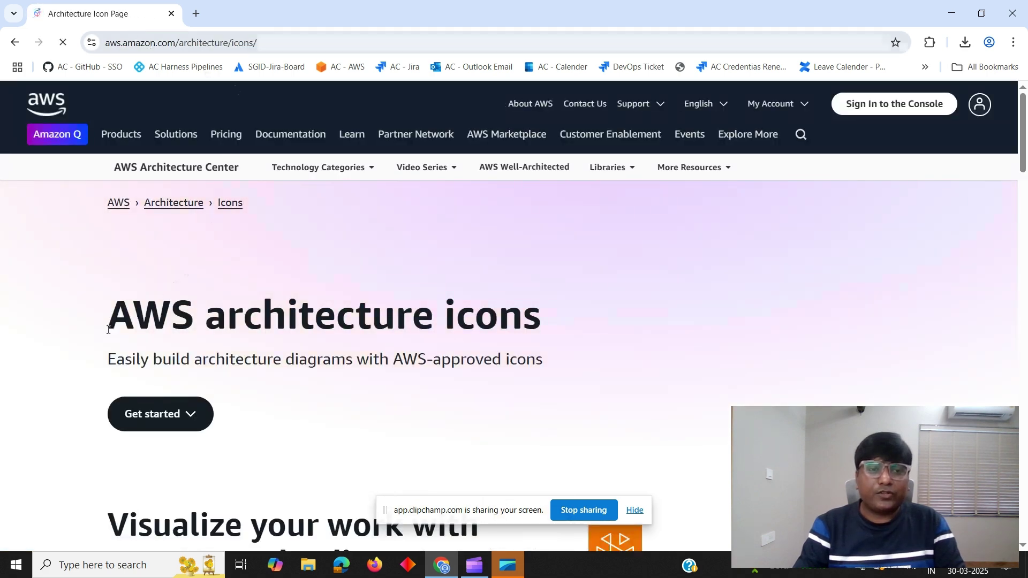
Examine the AWS architecture icons page title and the introduction on visualizing work with easy-to-make diagrams.
{"action": "left_click_drag", "start_coordinate": [110, 328], "coordinate": [542, 313]}
{"action": "left_click", "coordinate": [167, 329]}
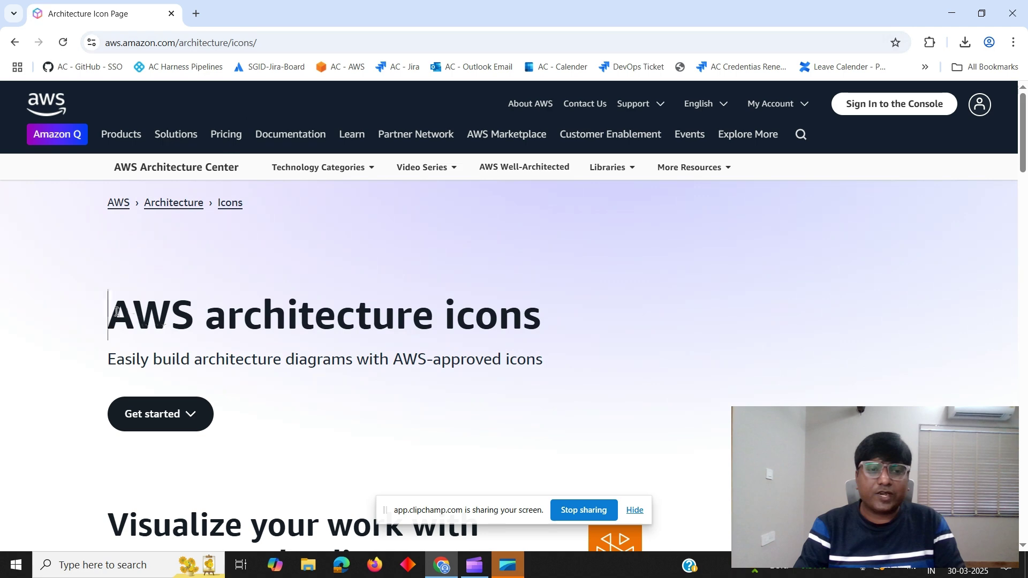
{"action": "left_click_drag", "start_coordinate": [117, 312], "coordinate": [397, 316]}
{"action": "left_click", "coordinate": [423, 290]}
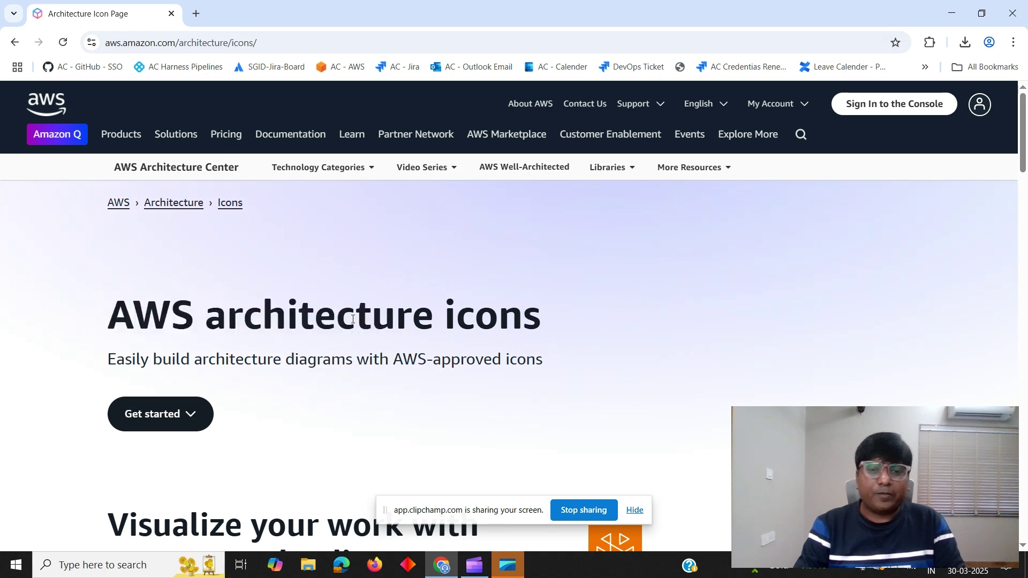
{"action": "scroll", "coordinate": [351, 309], "scroll_direction": "down", "scroll_amount": 3}
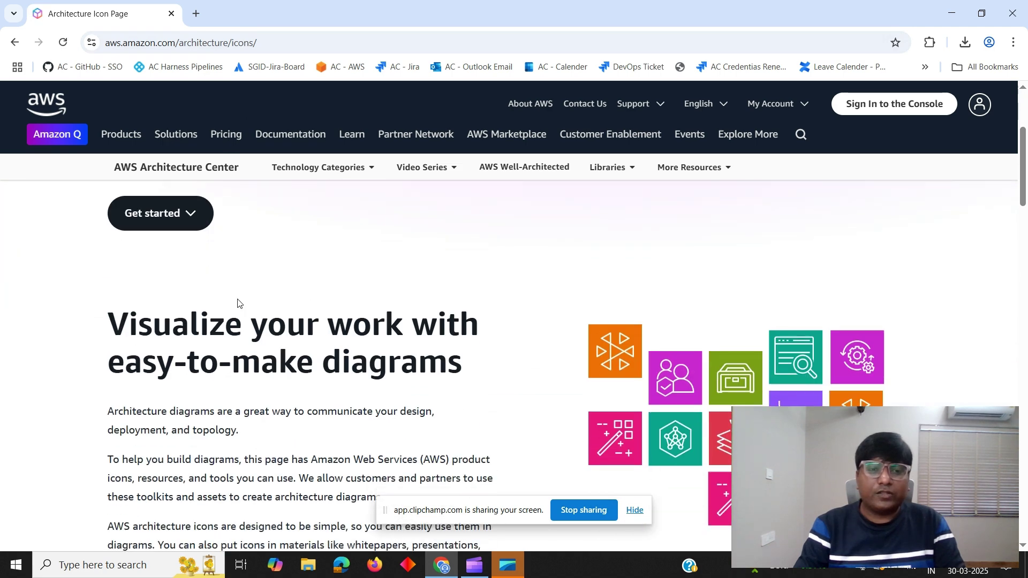
{"action": "scroll", "coordinate": [225, 315], "scroll_direction": "up", "scroll_amount": 1}
{"action": "scroll", "coordinate": [207, 316], "scroll_direction": "up", "scroll_amount": 2}
{"action": "scroll", "coordinate": [253, 316], "scroll_direction": "down", "scroll_amount": 7}
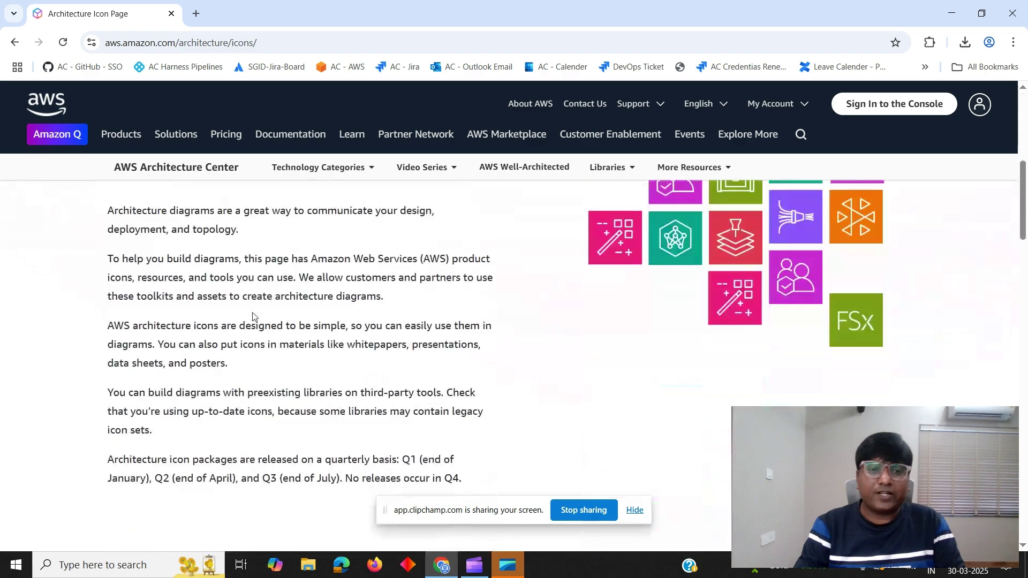
{"action": "scroll", "coordinate": [254, 315], "scroll_direction": "up", "scroll_amount": 2}
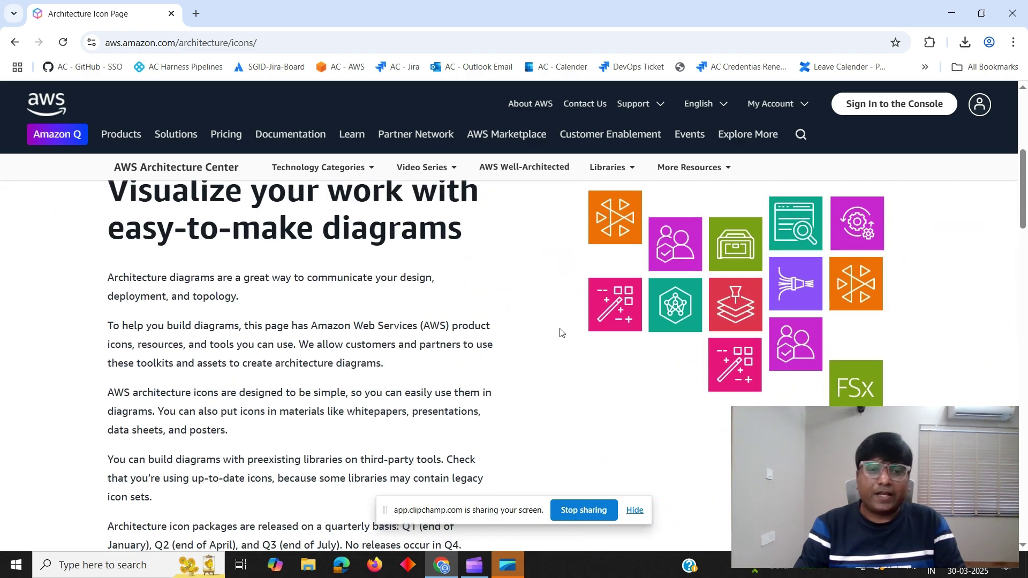
{"action": "scroll", "coordinate": [386, 315], "scroll_direction": "down", "scroll_amount": 5}
{"action": "scroll", "coordinate": [475, 305], "scroll_direction": "up", "scroll_amount": 5}
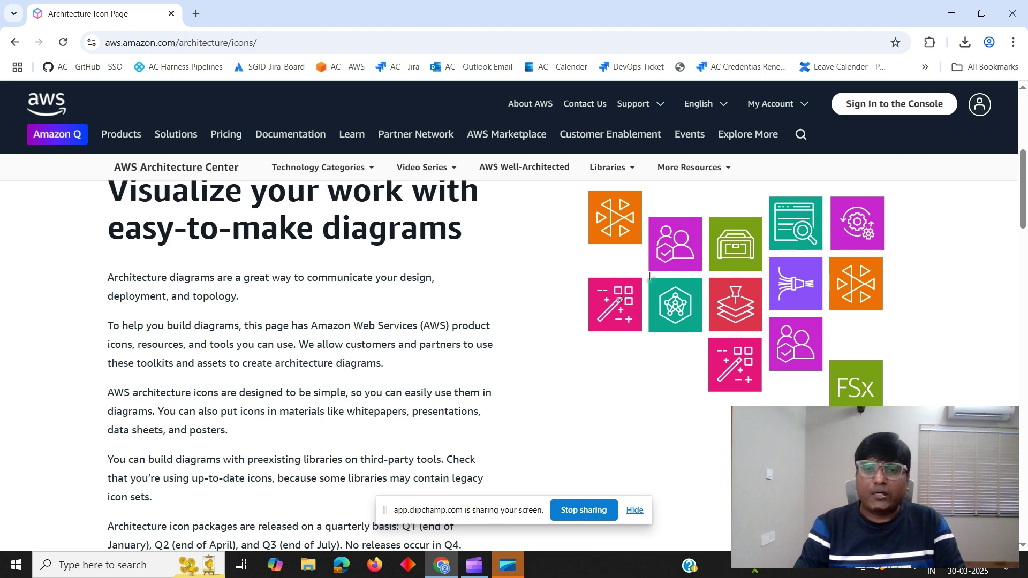
{"action": "scroll", "coordinate": [650, 258], "scroll_direction": "up", "scroll_amount": 3}
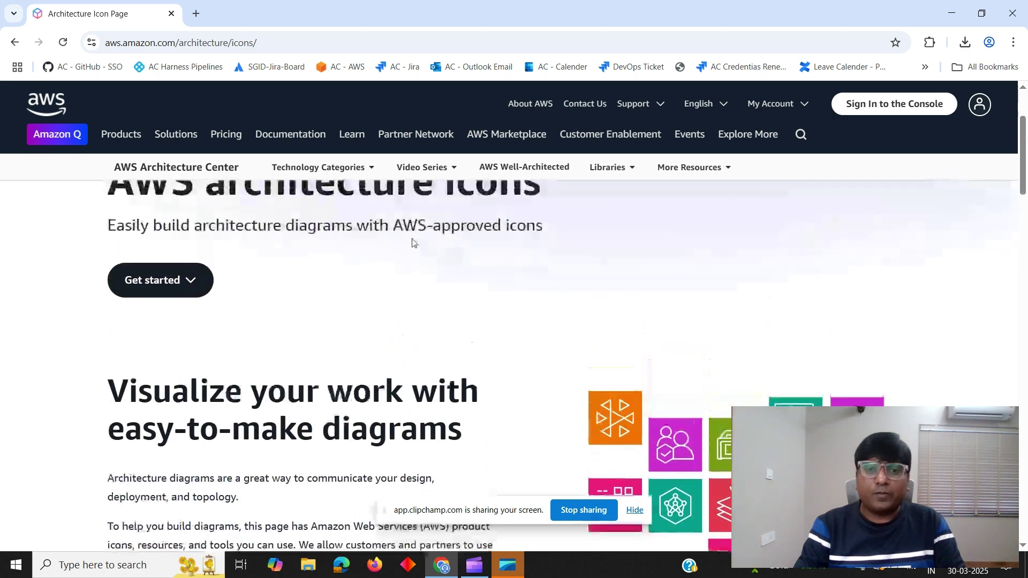
Read the tagline about AWS-approved icons and the paragraphs on using icons and the icon package release schedule.
{"action": "left_click_drag", "start_coordinate": [402, 226], "coordinate": [549, 230]}
{"action": "left_click", "coordinate": [537, 252]}
{"action": "scroll", "coordinate": [651, 316], "scroll_direction": "down", "scroll_amount": 5}
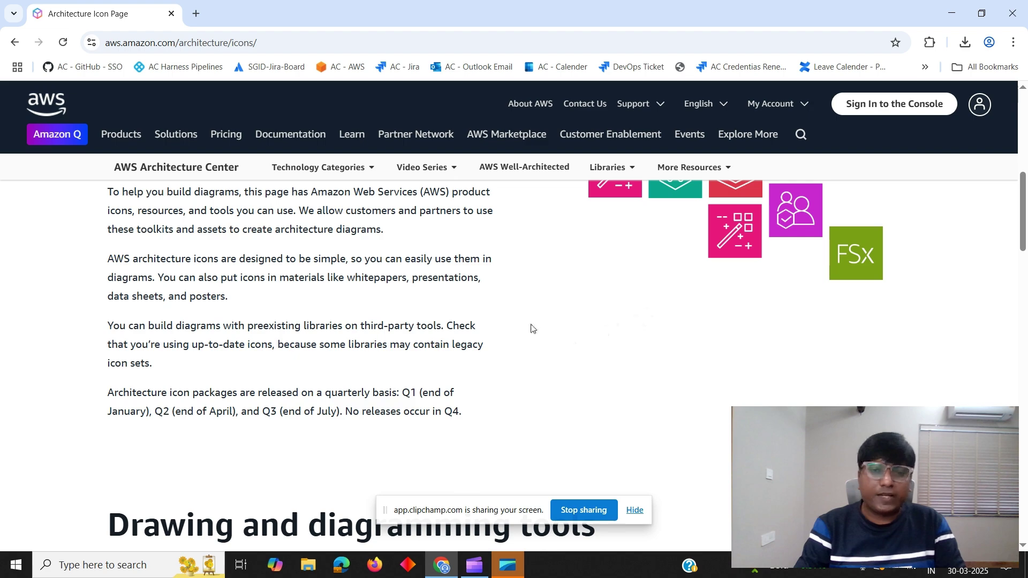
{"action": "scroll", "coordinate": [532, 328], "scroll_direction": "down", "scroll_amount": 1}
{"action": "scroll", "coordinate": [531, 328], "scroll_direction": "up", "scroll_amount": 1}
{"action": "scroll", "coordinate": [532, 328], "scroll_direction": "up", "scroll_amount": 2}
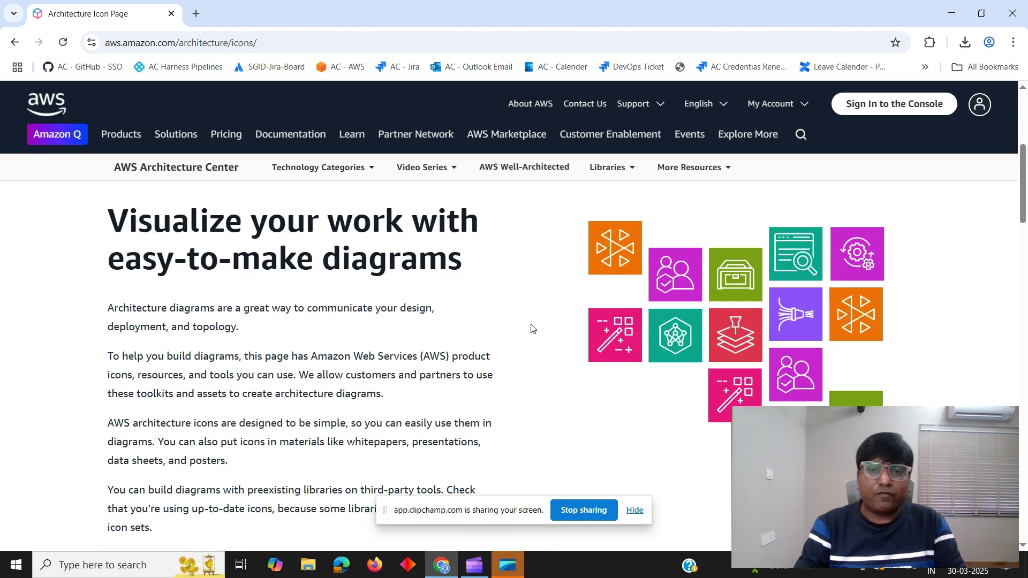
{"action": "scroll", "coordinate": [532, 328], "scroll_direction": "down", "scroll_amount": 3}
{"action": "scroll", "coordinate": [532, 328], "scroll_direction": "down", "scroll_amount": 3}
{"action": "scroll", "coordinate": [232, 256], "scroll_direction": "up", "scroll_amount": 9}
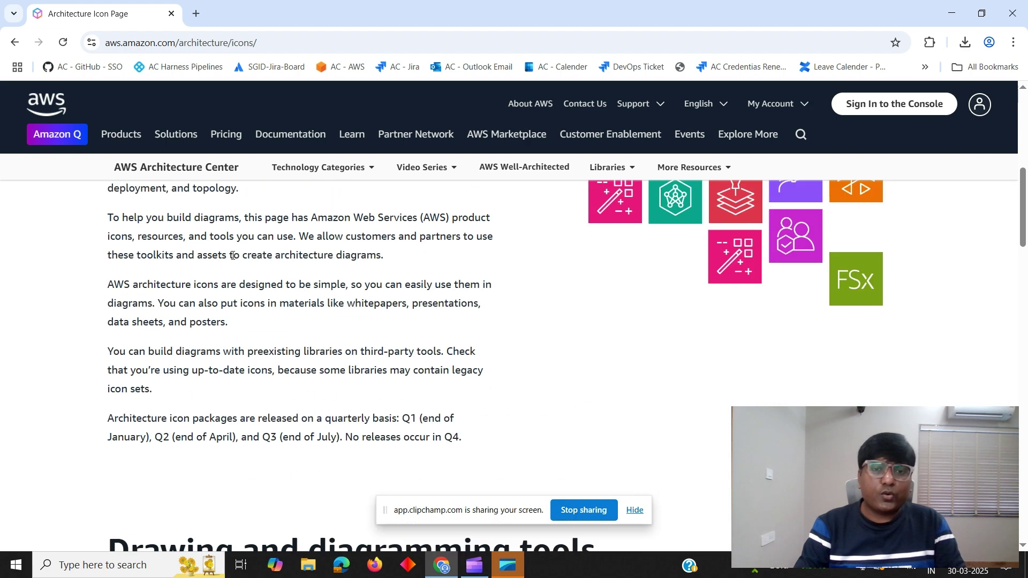
{"action": "scroll", "coordinate": [716, 363], "scroll_direction": "up", "scroll_amount": 1}
{"action": "scroll", "coordinate": [716, 363], "scroll_direction": "up", "scroll_amount": 2}
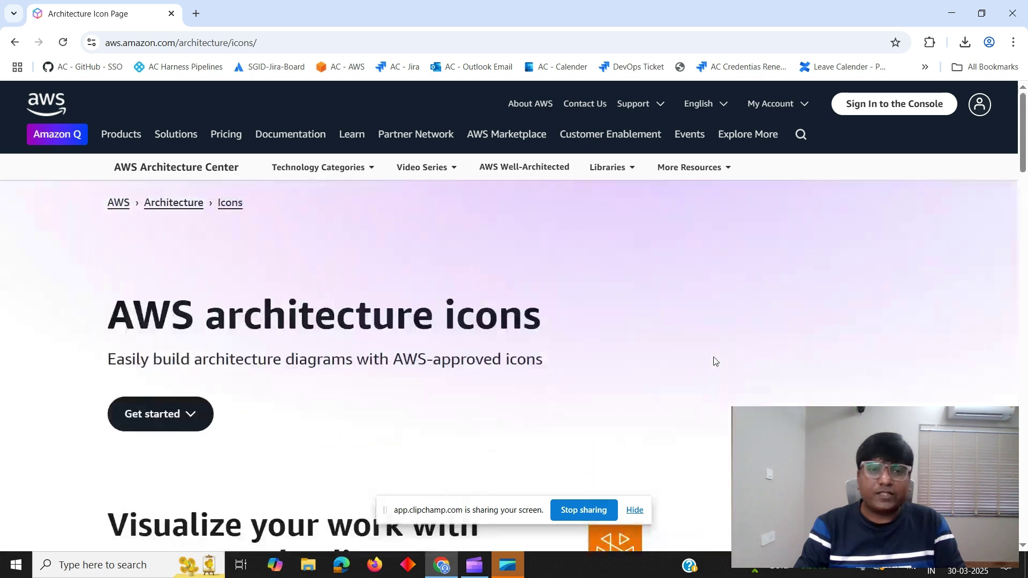
Open the Get started options to view the available Microsoft PPTx toolkits and icon package downloads.
{"action": "scroll", "coordinate": [436, 310], "scroll_direction": "down", "scroll_amount": 4}
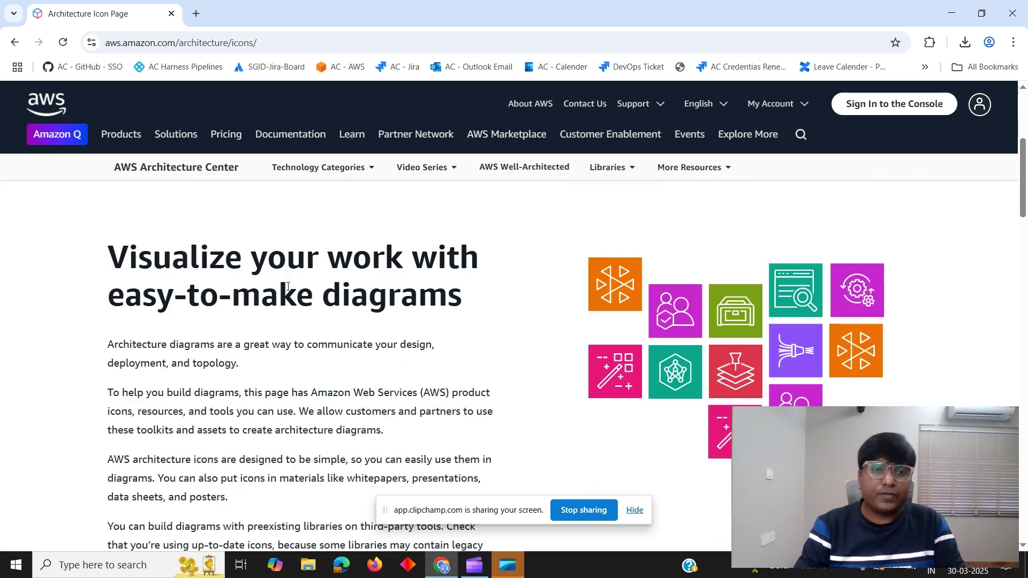
{"action": "scroll", "coordinate": [142, 294], "scroll_direction": "up", "scroll_amount": 2}
{"action": "left_click", "coordinate": [155, 283]}
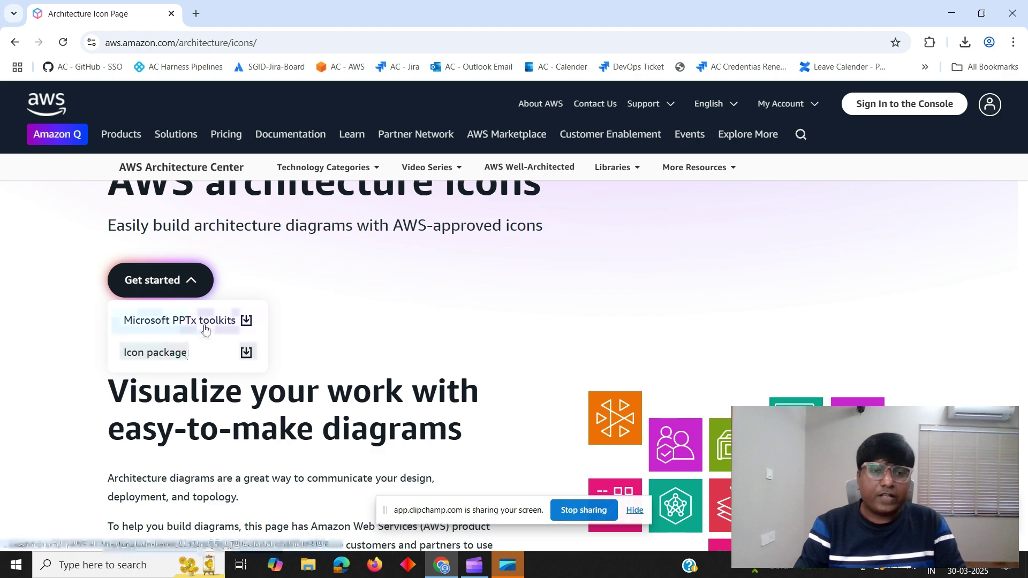
{"action": "scroll", "coordinate": [361, 329], "scroll_direction": "up", "scroll_amount": 2}
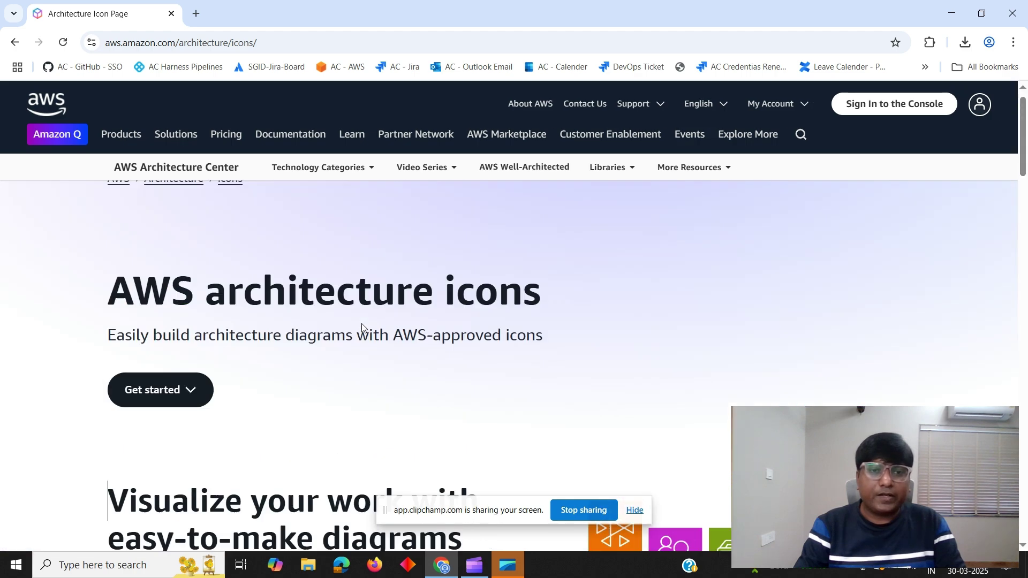
{"action": "scroll", "coordinate": [361, 323], "scroll_direction": "down", "scroll_amount": 3}
{"action": "scroll", "coordinate": [349, 324], "scroll_direction": "down", "scroll_amount": 7}
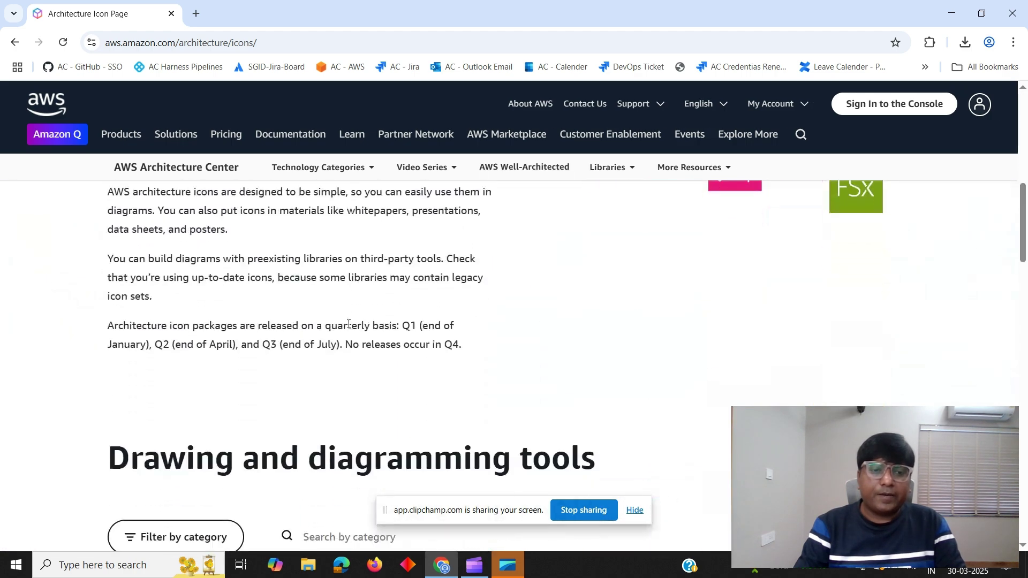
{"action": "scroll", "coordinate": [348, 324], "scroll_direction": "up", "scroll_amount": 5}
{"action": "scroll", "coordinate": [349, 324], "scroll_direction": "up", "scroll_amount": 3}
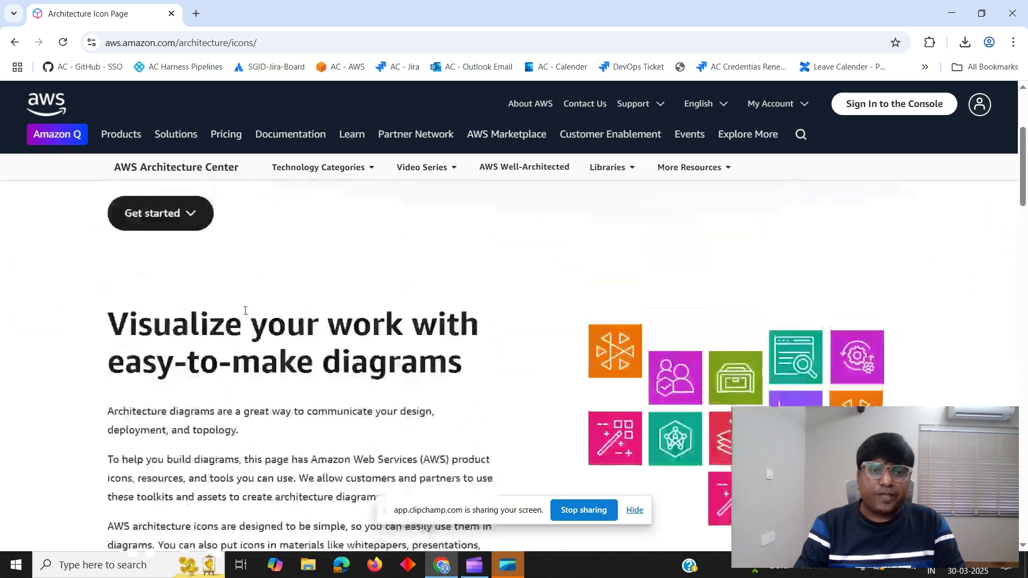
{"action": "left_click", "coordinate": [172, 225]}
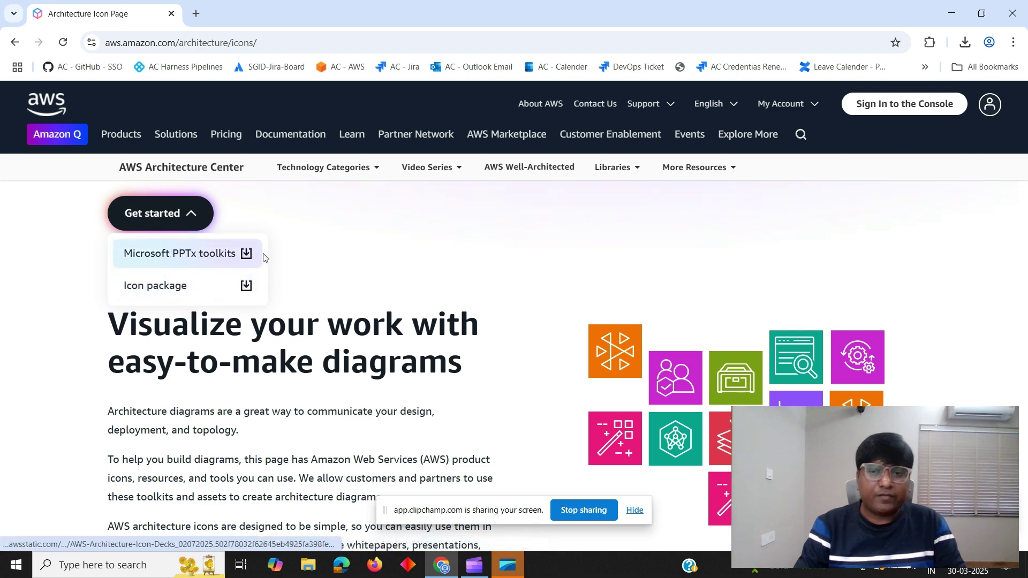
Go to the Drawing and diagramming tools section and expand it to show all tools.
{"action": "scroll", "coordinate": [274, 273], "scroll_direction": "down", "scroll_amount": 10}
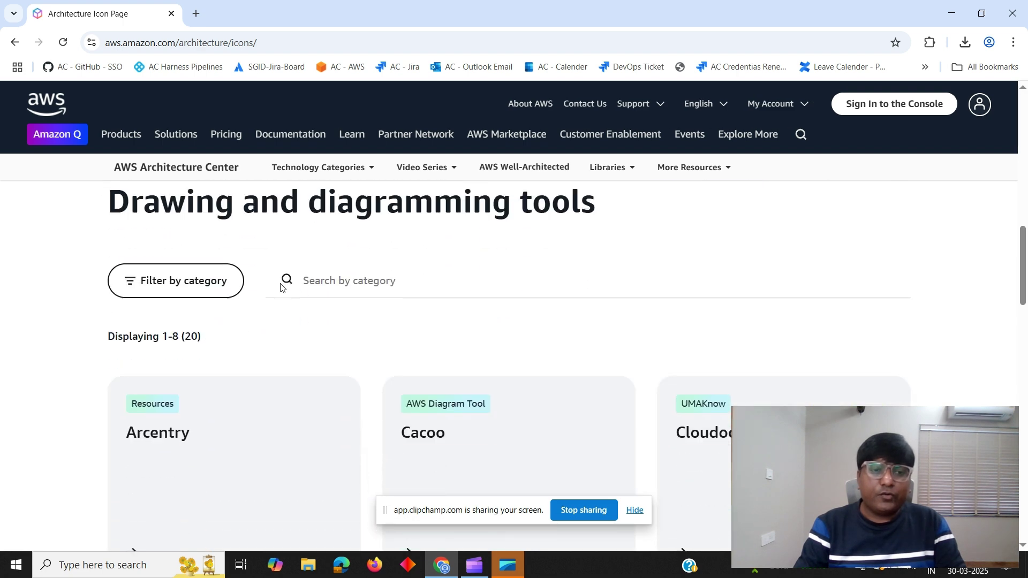
{"action": "scroll", "coordinate": [128, 278], "scroll_direction": "up", "scroll_amount": 2}
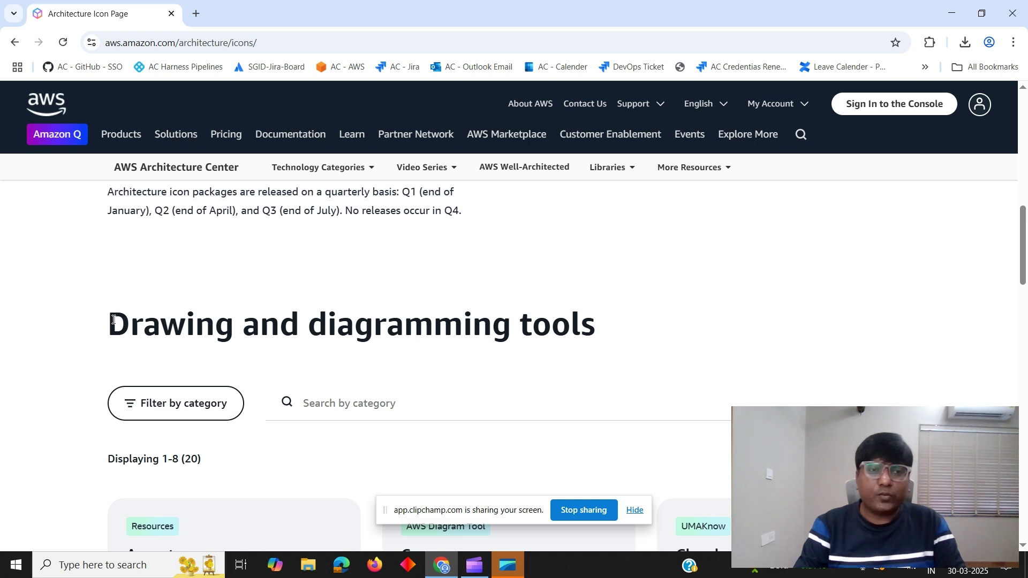
{"action": "left_click_drag", "start_coordinate": [114, 329], "coordinate": [375, 326]}
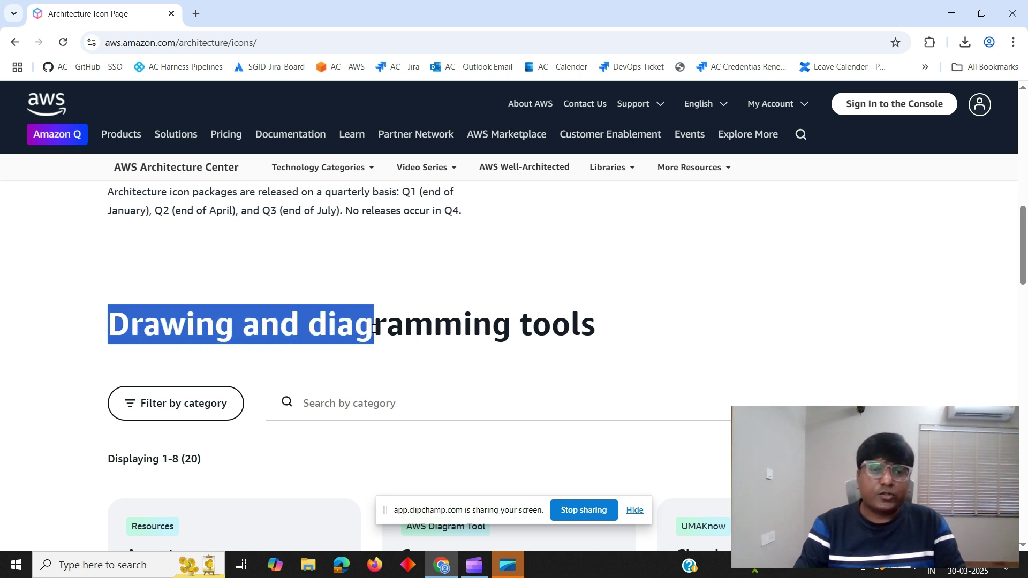
{"action": "double_click", "coordinate": [375, 325]}
{"action": "scroll", "coordinate": [260, 328], "scroll_direction": "down", "scroll_amount": 5}
{"action": "scroll", "coordinate": [261, 326], "scroll_direction": "up", "scroll_amount": 4}
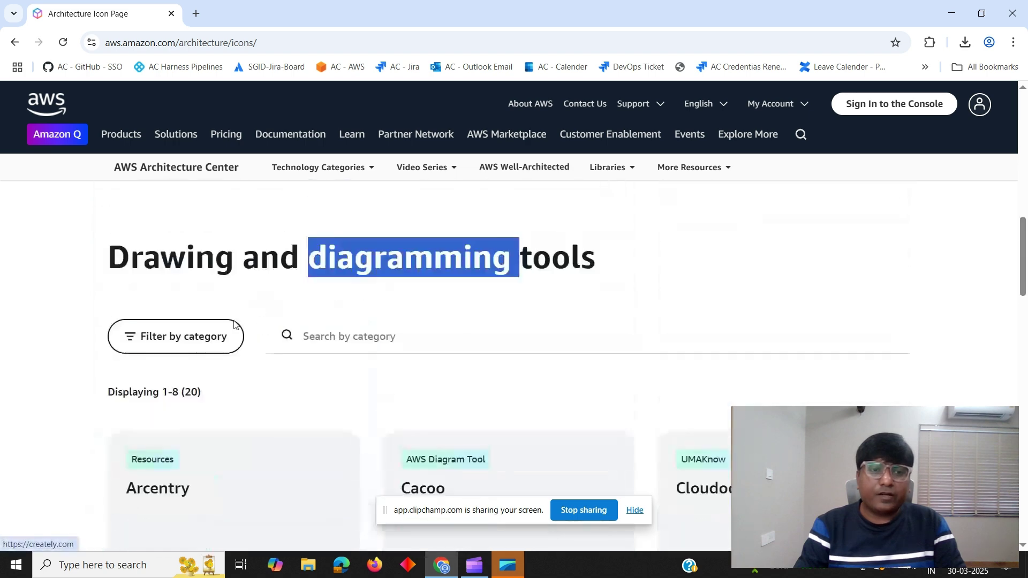
{"action": "scroll", "coordinate": [207, 326], "scroll_direction": "down", "scroll_amount": 1}
{"action": "scroll", "coordinate": [340, 331], "scroll_direction": "down", "scroll_amount": 1}
{"action": "scroll", "coordinate": [641, 385], "scroll_direction": "down", "scroll_amount": 10}
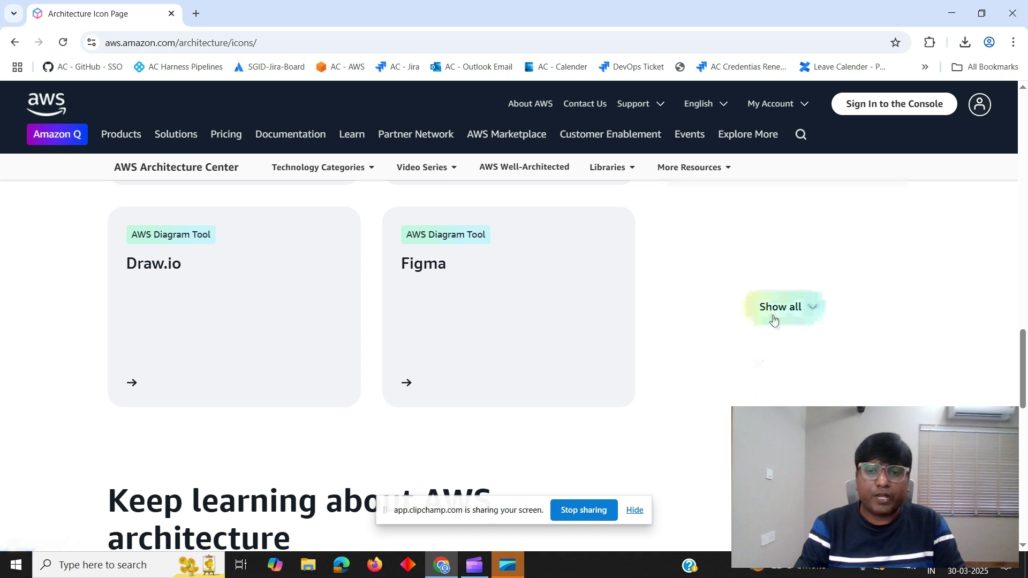
{"action": "left_click", "coordinate": [774, 320]}
Examine the full set of drawing and diagramming tool cards, from Arcentry through Draw.io to Lucidchart.
{"action": "scroll", "coordinate": [771, 321], "scroll_direction": "up", "scroll_amount": 10}
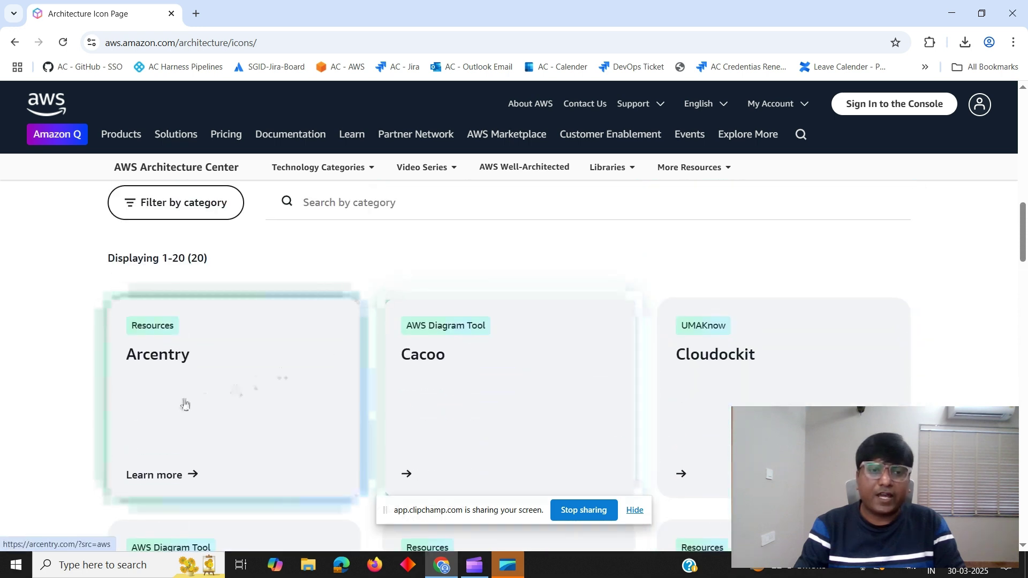
{"action": "scroll", "coordinate": [760, 369], "scroll_direction": "down", "scroll_amount": 4}
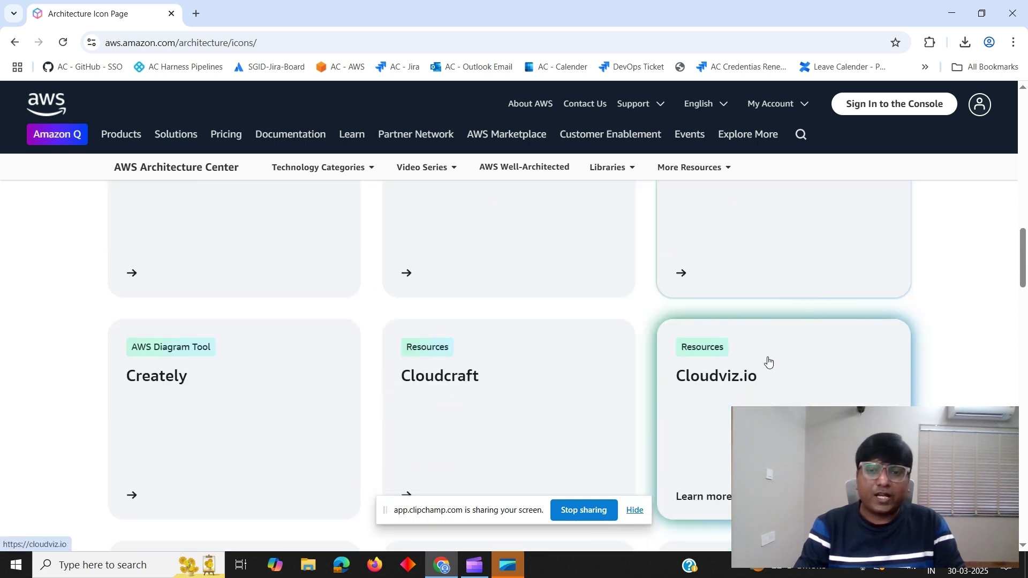
{"action": "scroll", "coordinate": [770, 361], "scroll_direction": "up", "scroll_amount": 1}
{"action": "scroll", "coordinate": [691, 367], "scroll_direction": "down", "scroll_amount": 4}
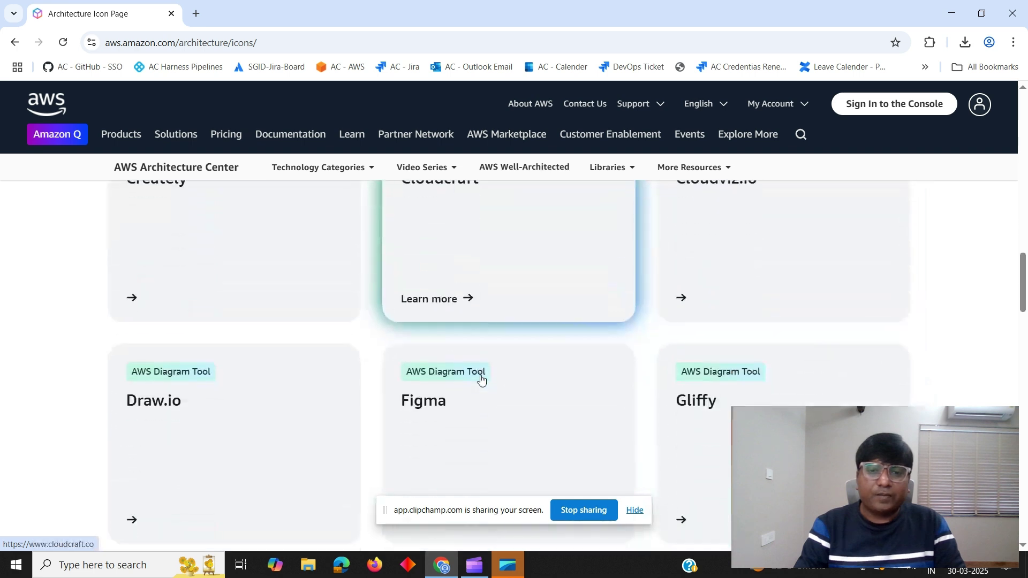
{"action": "scroll", "coordinate": [429, 370], "scroll_direction": "down", "scroll_amount": 4}
{"action": "scroll", "coordinate": [321, 362], "scroll_direction": "up", "scroll_amount": 2}
{"action": "scroll", "coordinate": [320, 364], "scroll_direction": "down", "scroll_amount": 3}
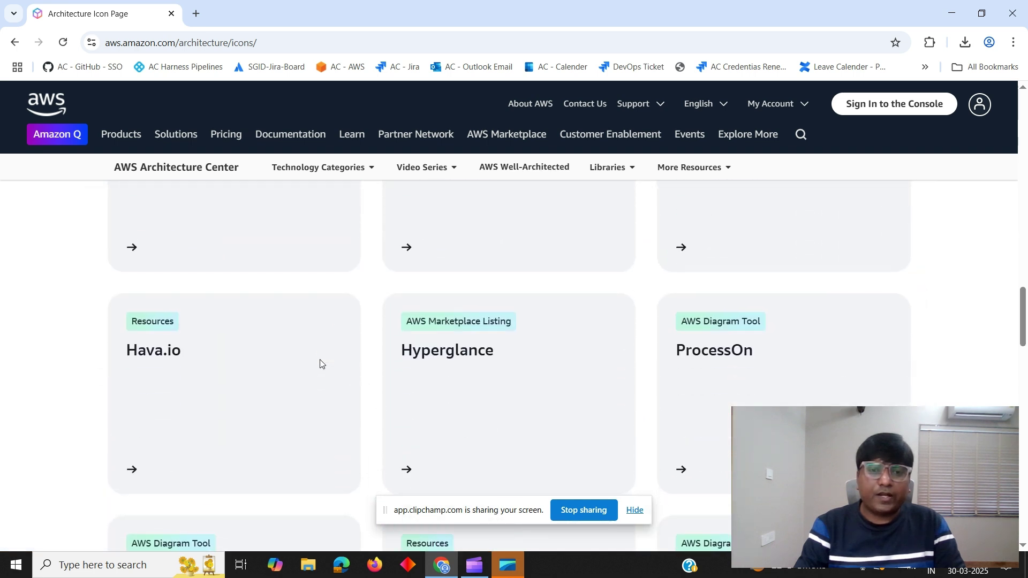
{"action": "scroll", "coordinate": [320, 364], "scroll_direction": "down", "scroll_amount": 7}
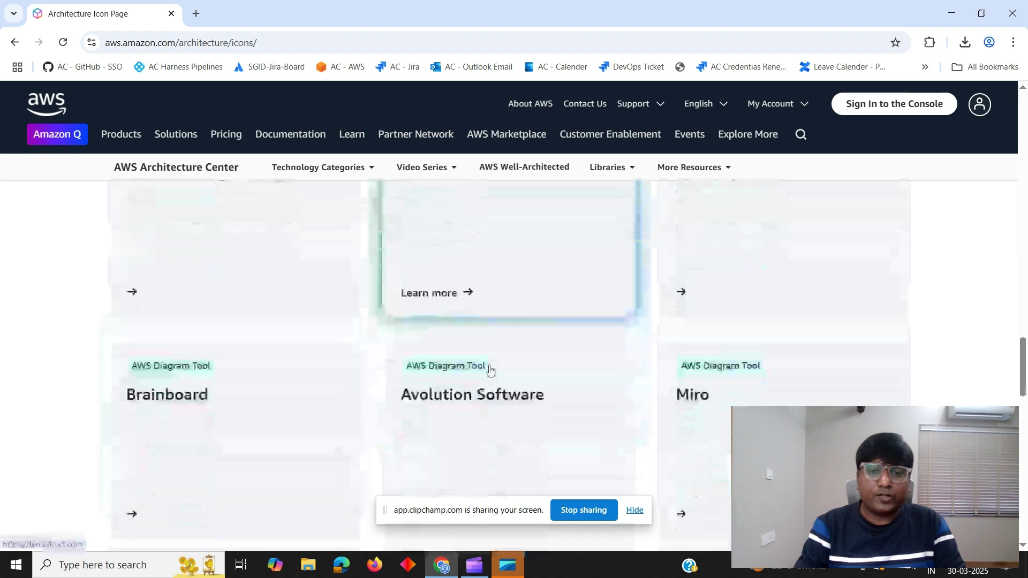
{"action": "scroll", "coordinate": [641, 374], "scroll_direction": "down", "scroll_amount": 4}
{"action": "scroll", "coordinate": [454, 363], "scroll_direction": "up", "scroll_amount": 4}
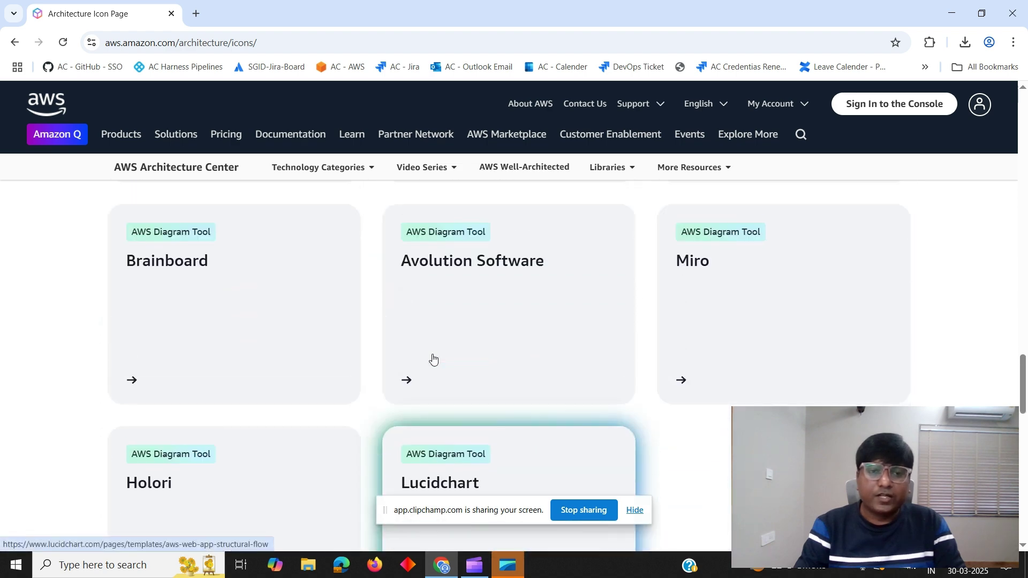
{"action": "scroll", "coordinate": [431, 359], "scroll_direction": "up", "scroll_amount": 10}
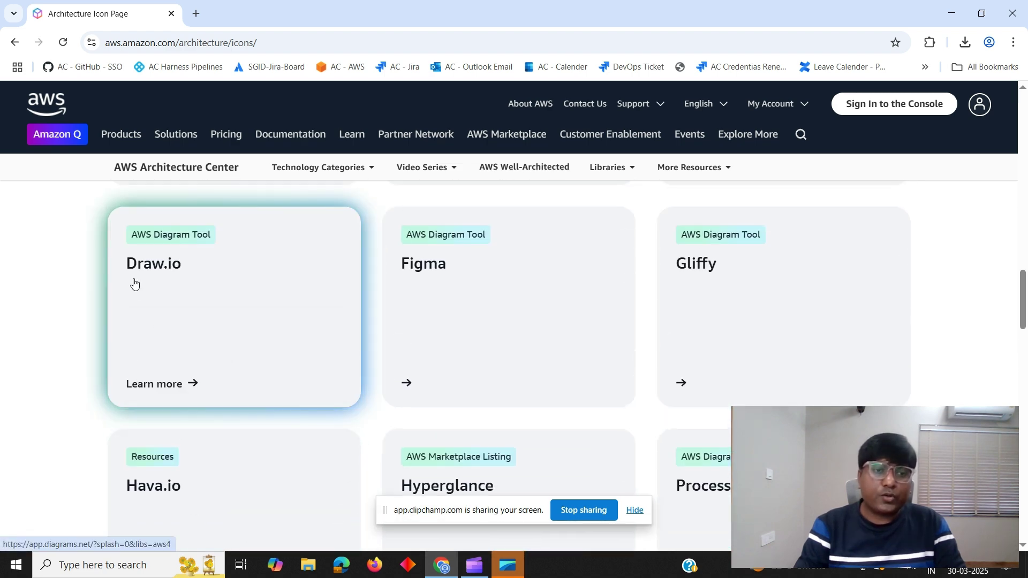
{"action": "scroll", "coordinate": [371, 351], "scroll_direction": "down", "scroll_amount": 10}
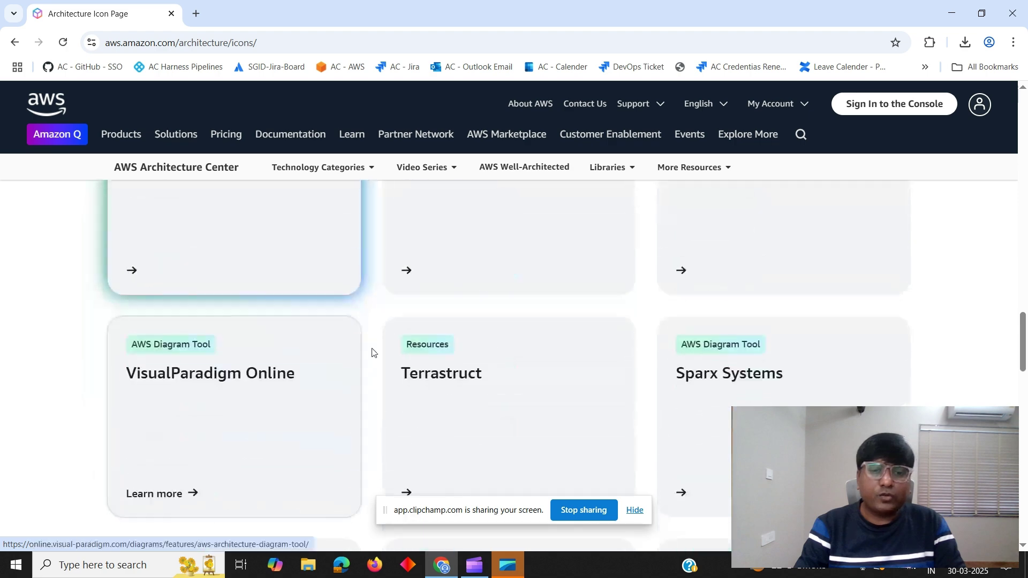
{"action": "scroll", "coordinate": [385, 370], "scroll_direction": "down", "scroll_amount": 2}
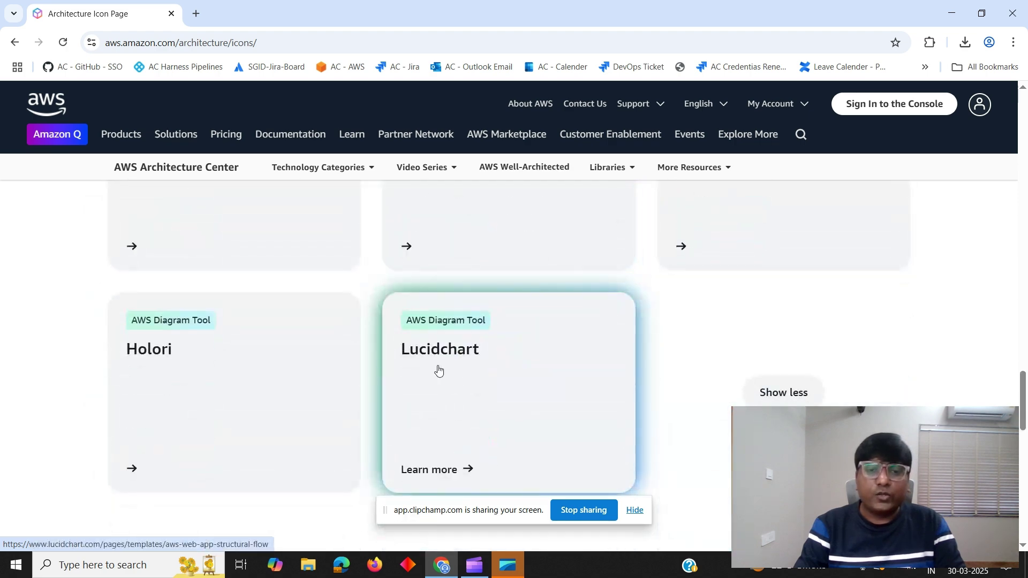
Review the remaining drawing and diagramming tool cards and the Keep learning about AWS architecture section.
{"action": "scroll", "coordinate": [482, 386], "scroll_direction": "down", "scroll_amount": 3}
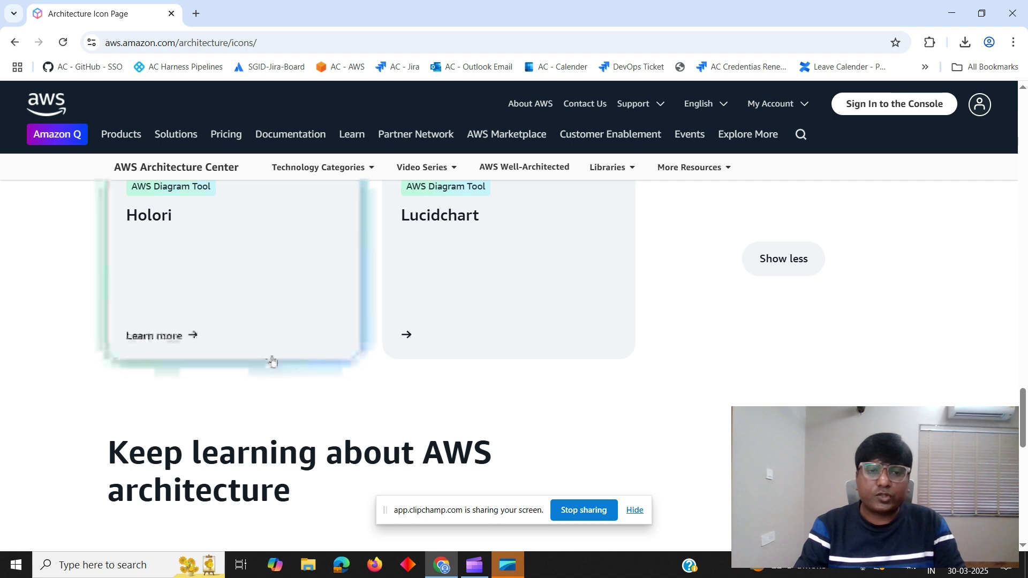
{"action": "scroll", "coordinate": [393, 355], "scroll_direction": "up", "scroll_amount": 17}
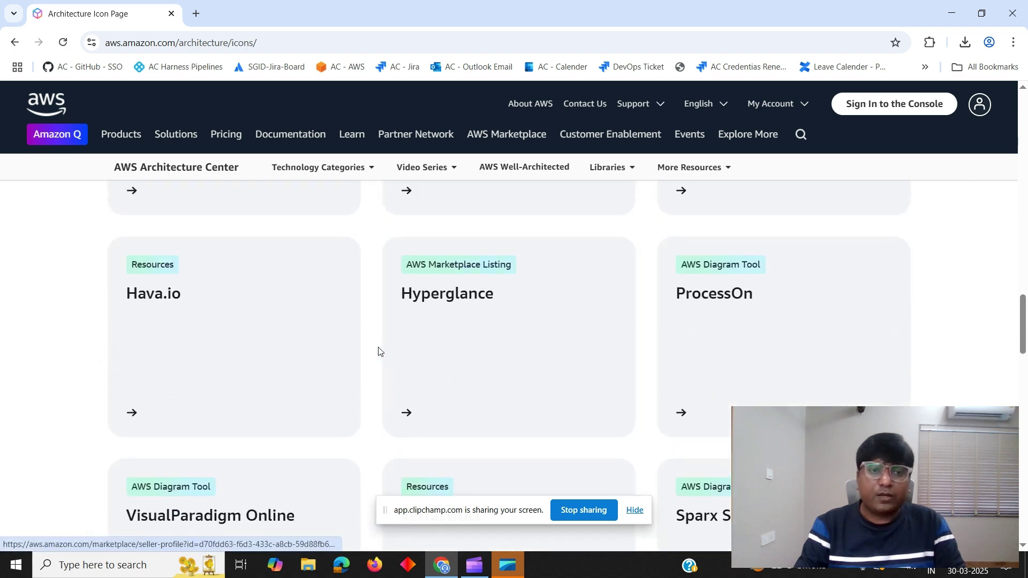
{"action": "scroll", "coordinate": [130, 278], "scroll_direction": "up", "scroll_amount": 8}
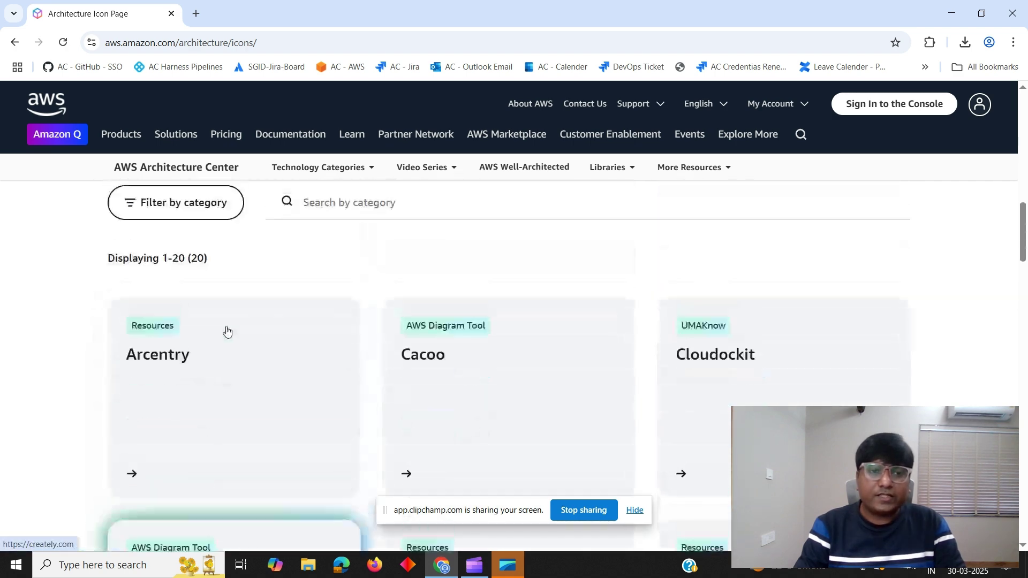
{"action": "scroll", "coordinate": [225, 330], "scroll_direction": "down", "scroll_amount": 2}
{"action": "scroll", "coordinate": [336, 319], "scroll_direction": "down", "scroll_amount": 20}
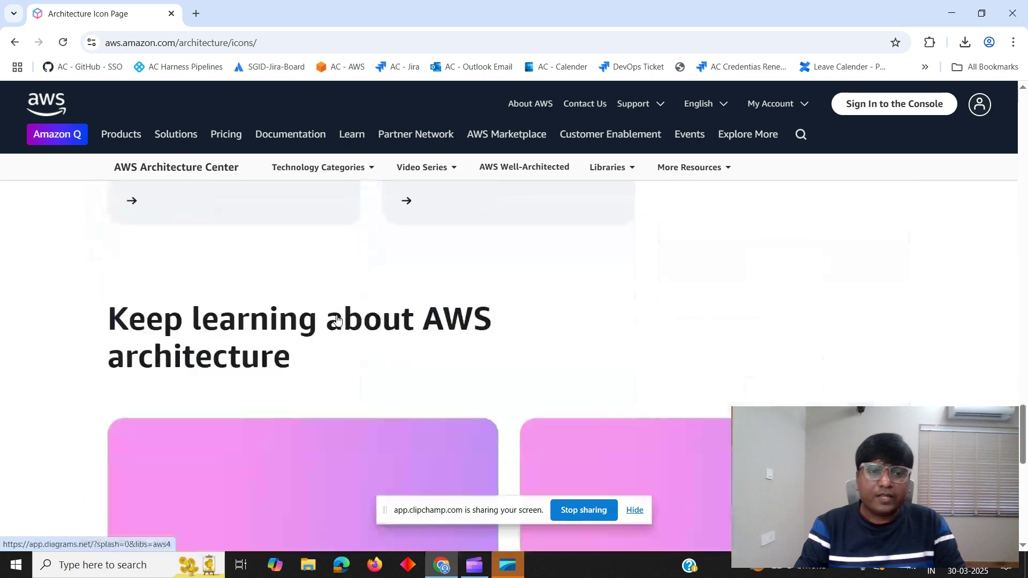
{"action": "scroll", "coordinate": [337, 320], "scroll_direction": "down", "scroll_amount": 2}
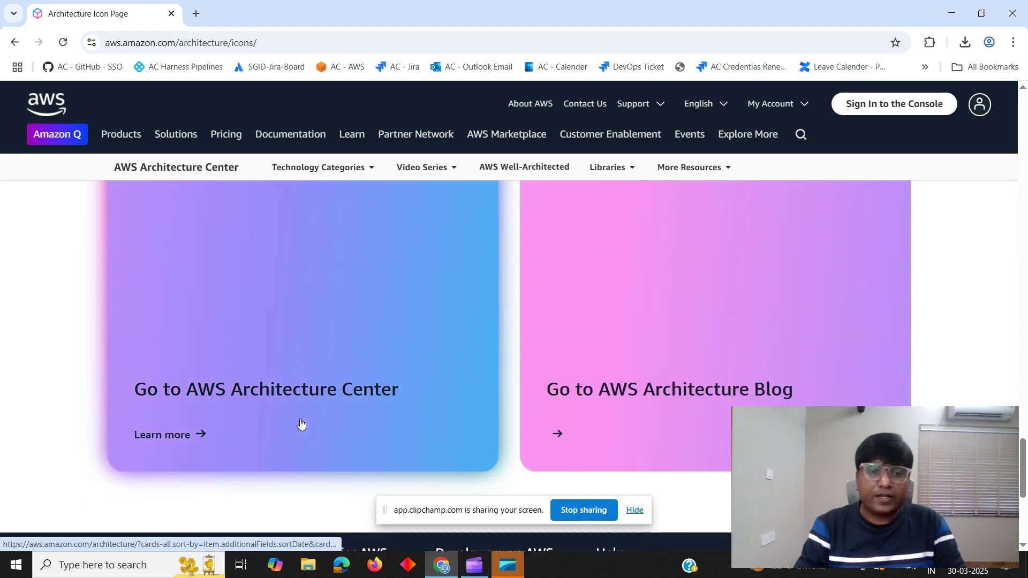
Open Draw.io from its AWS Diagram Tool card and move the screen-sharing notice off the canvas.
{"action": "scroll", "coordinate": [732, 394], "scroll_direction": "up", "scroll_amount": 9}
{"action": "scroll", "coordinate": [732, 394], "scroll_direction": "up", "scroll_amount": 8}
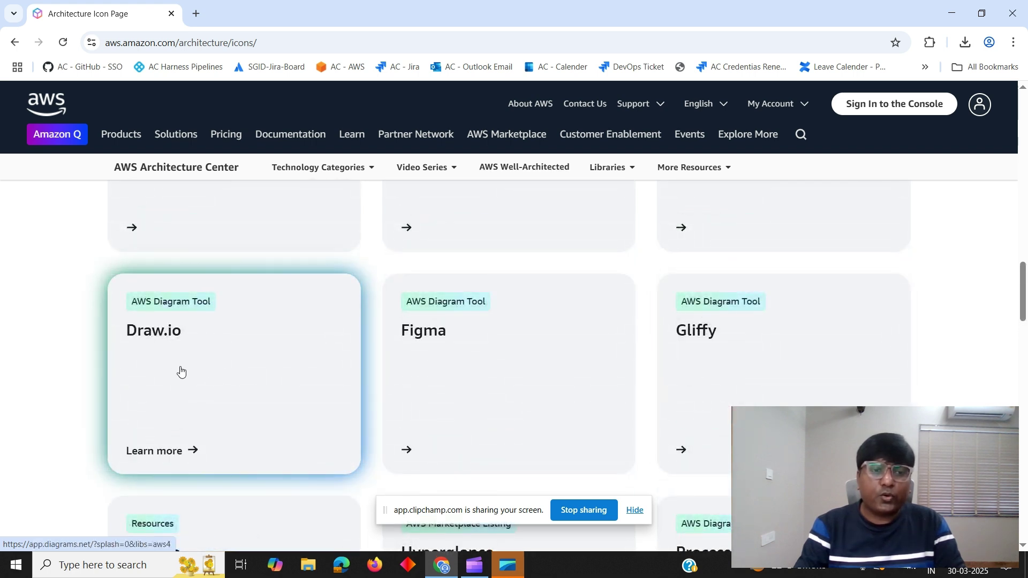
{"action": "left_click", "coordinate": [171, 405]}
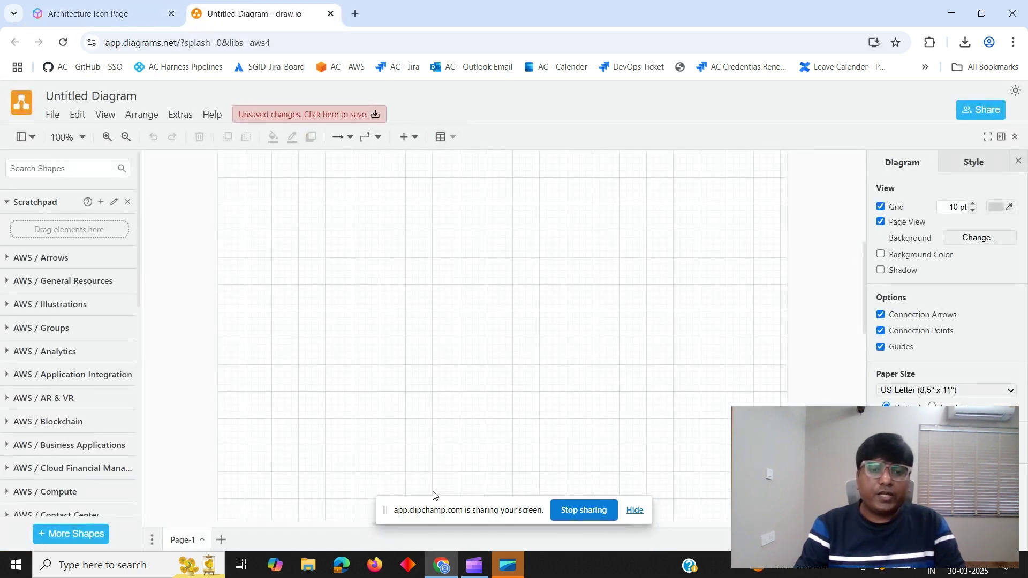
{"action": "left_click_drag", "start_coordinate": [427, 512], "coordinate": [767, 504]}
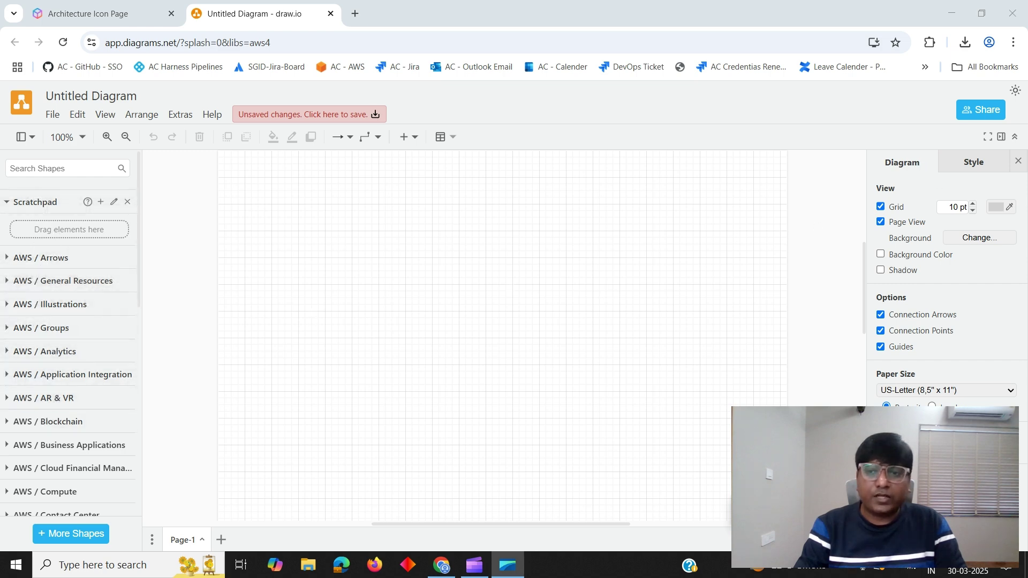
Look over the list of AWS shape categories and the available file operations for the untitled diagram.
{"action": "scroll", "coordinate": [86, 368], "scroll_direction": "down", "scroll_amount": 4}
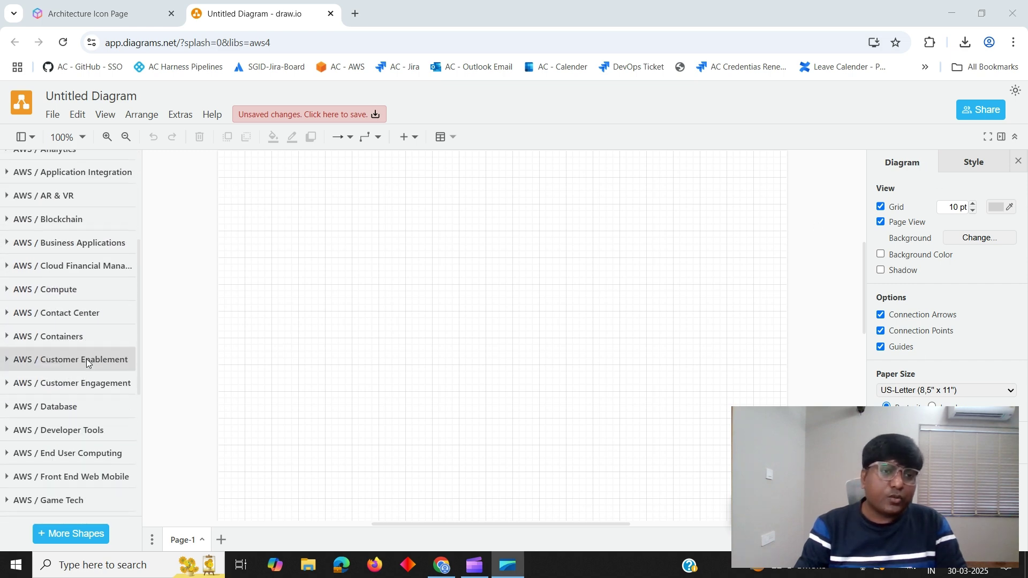
{"action": "scroll", "coordinate": [87, 360], "scroll_direction": "up", "scroll_amount": 4}
{"action": "left_click", "coordinate": [52, 115]}
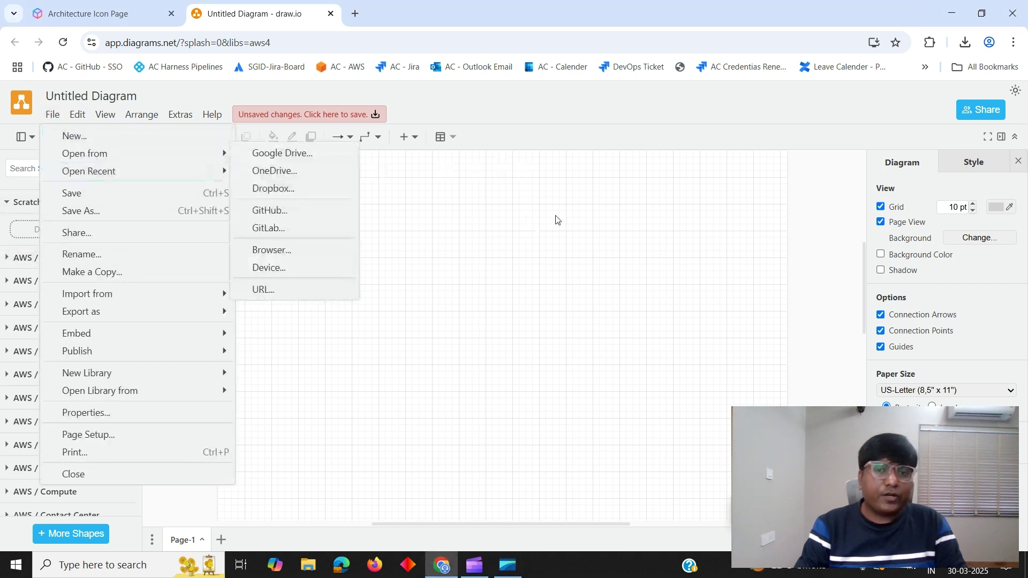
{"action": "left_click", "coordinate": [504, 234]}
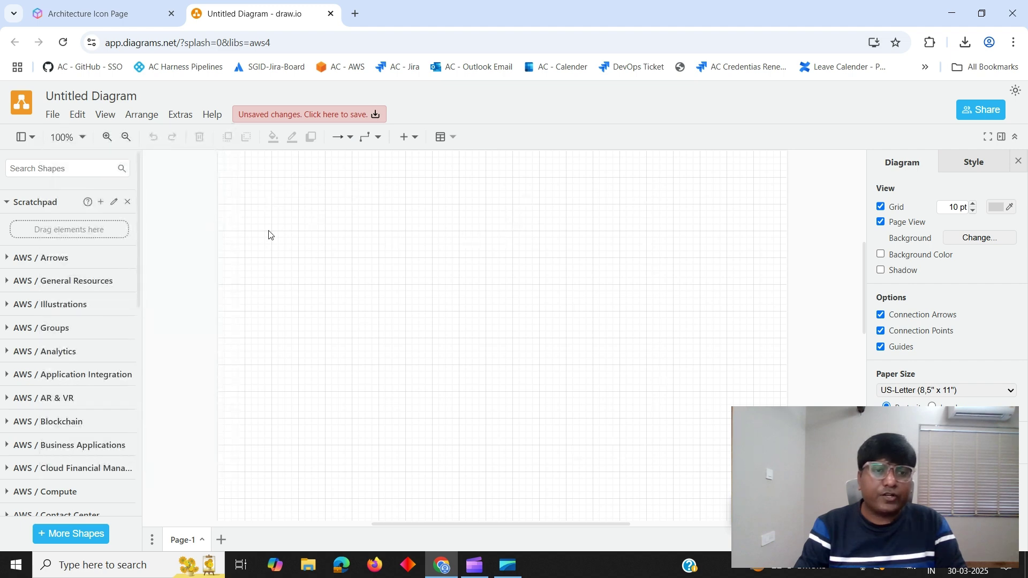
{"action": "scroll", "coordinate": [19, 354], "scroll_direction": "down", "scroll_amount": 4}
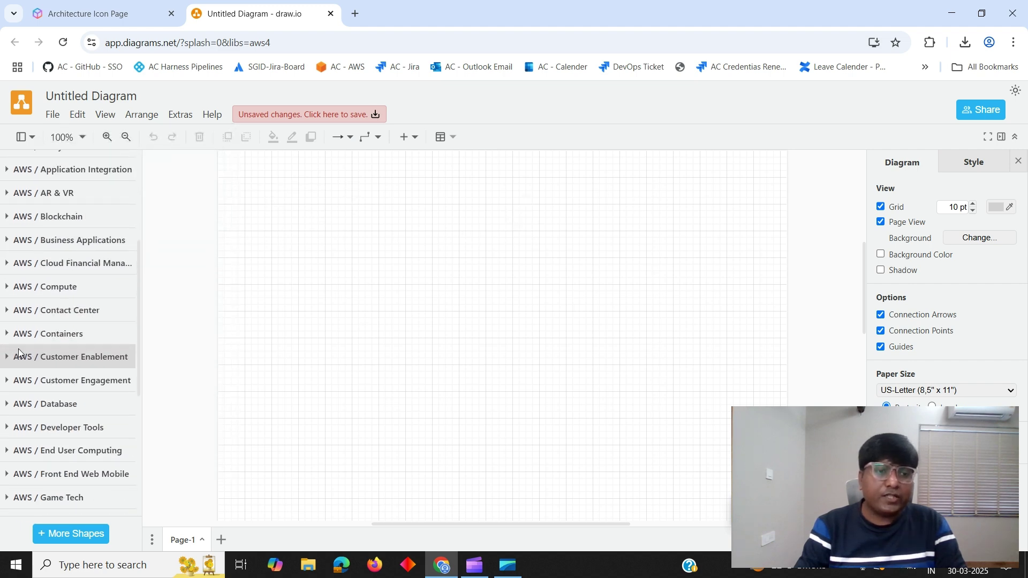
{"action": "scroll", "coordinate": [18, 354], "scroll_direction": "down", "scroll_amount": 5}
{"action": "scroll", "coordinate": [46, 410], "scroll_direction": "up", "scroll_amount": 8}
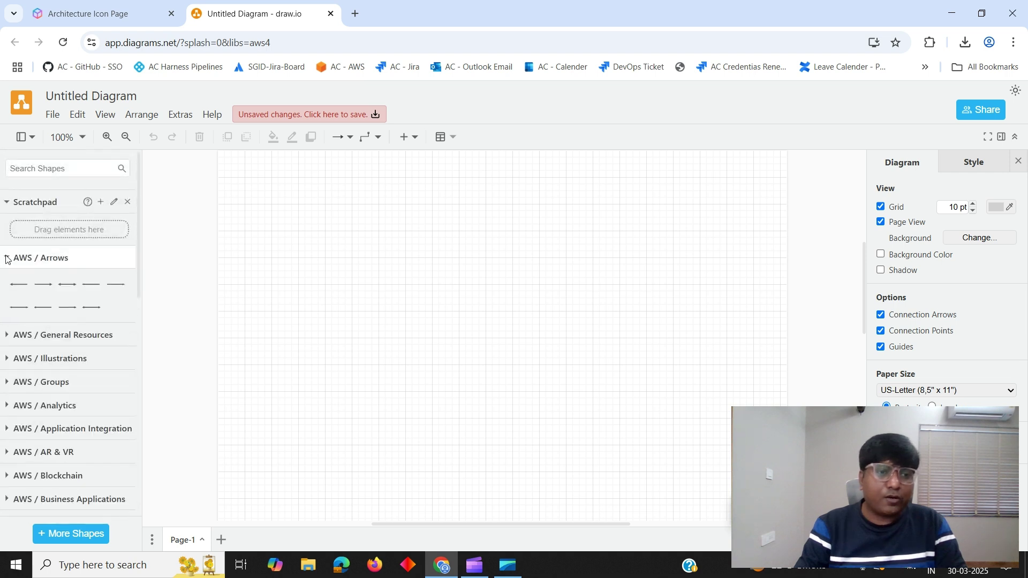
View the shapes in the AWS Arrows, Groups and Application Integration categories and collapse them again.
{"action": "left_click", "coordinate": [6, 258]}
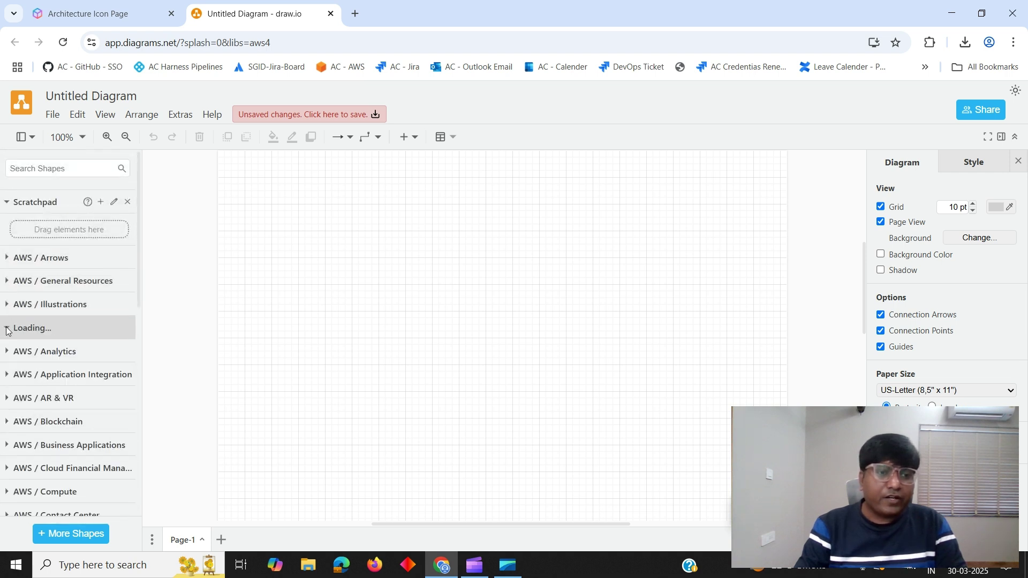
{"action": "left_click", "coordinate": [6, 329]}
{"action": "scroll", "coordinate": [5, 330], "scroll_direction": "down", "scroll_amount": 5}
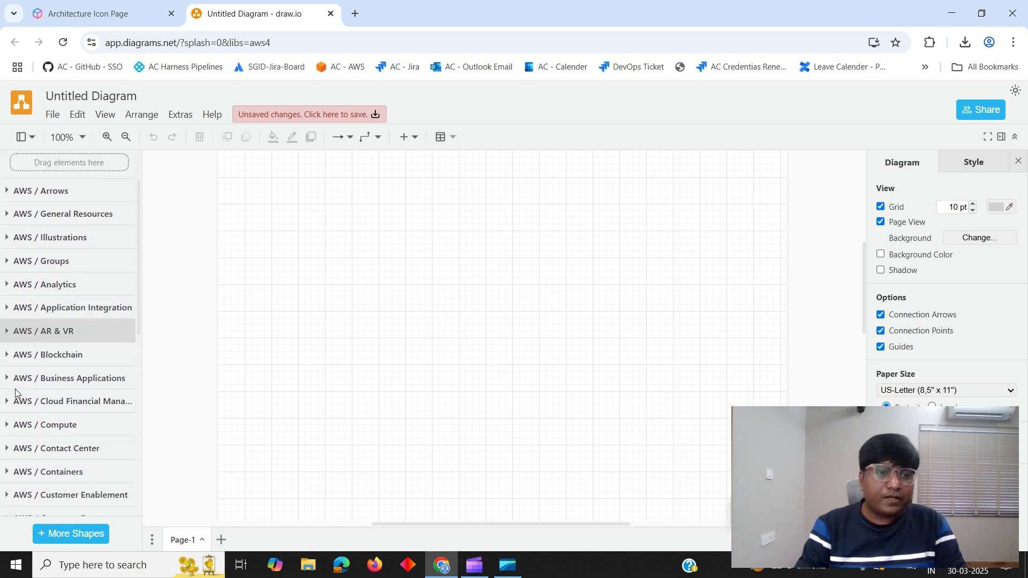
{"action": "left_click", "coordinate": [6, 242]}
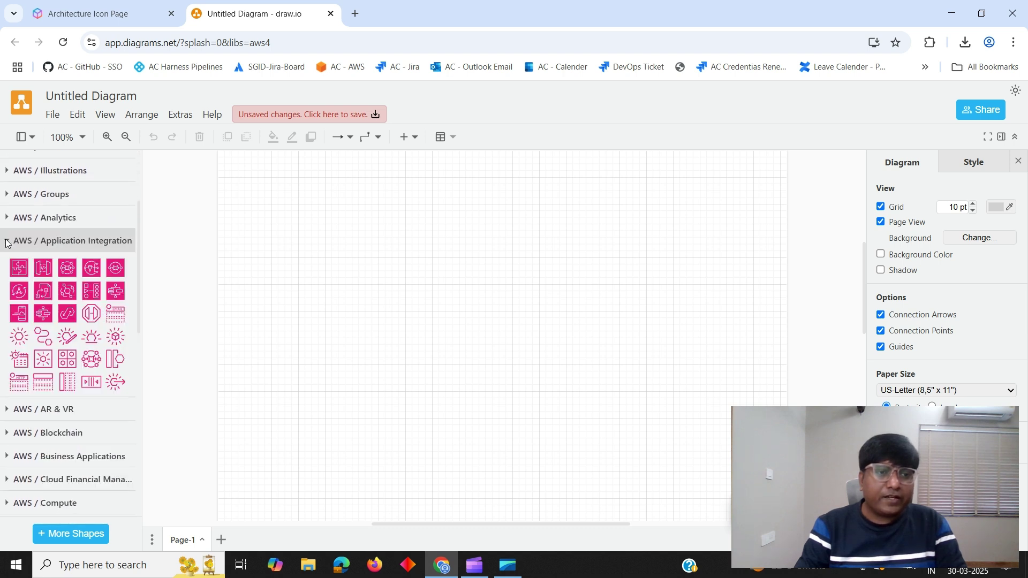
{"action": "left_click", "coordinate": [6, 241]}
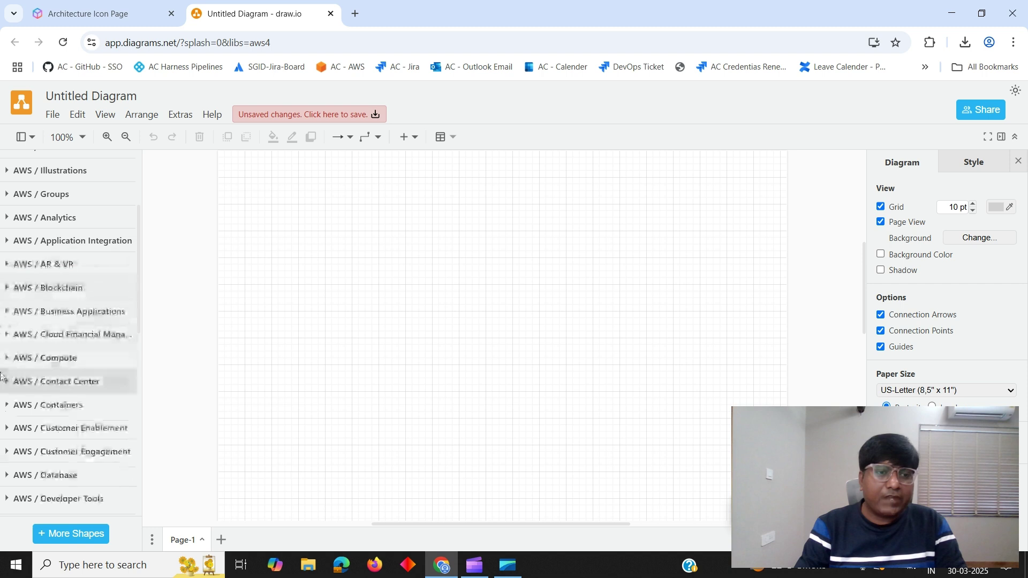
Expand the AWS Compute and AWS Containers categories to view their icons, and collapse them again.
{"action": "left_click", "coordinate": [6, 358]}
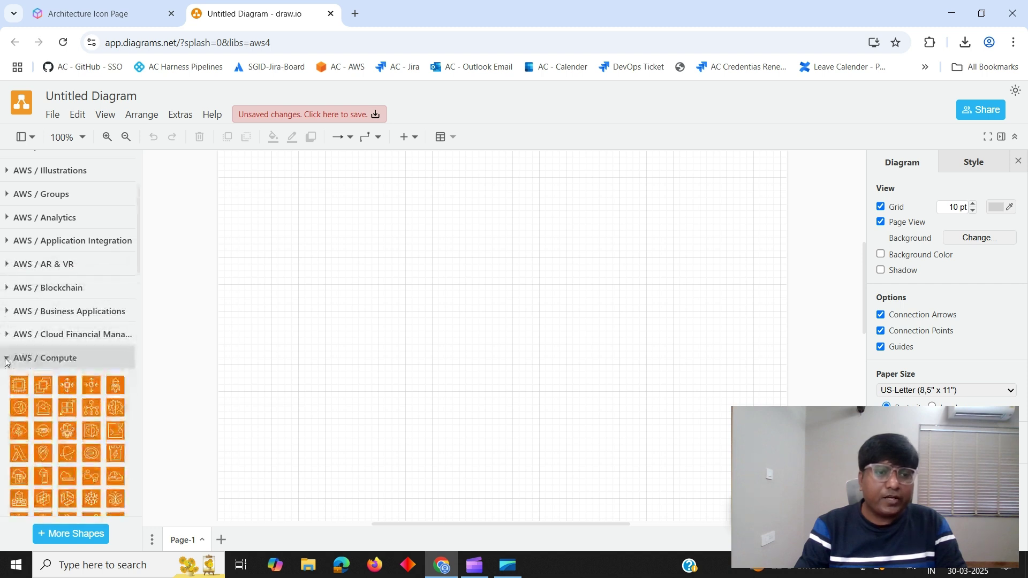
{"action": "scroll", "coordinate": [6, 361], "scroll_direction": "down", "scroll_amount": 1}
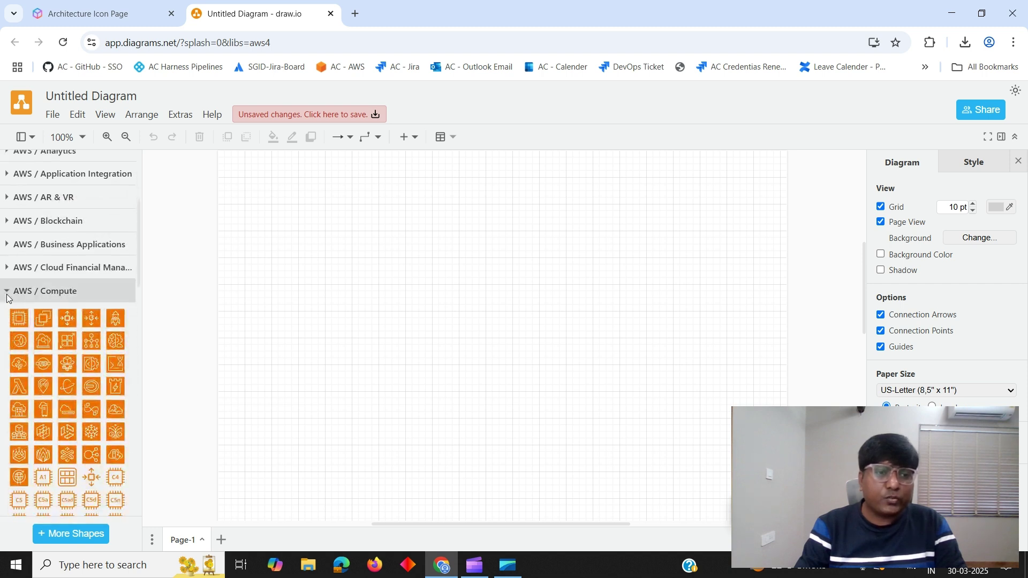
{"action": "left_click", "coordinate": [7, 294]}
{"action": "scroll", "coordinate": [10, 367], "scroll_direction": "down", "scroll_amount": 1}
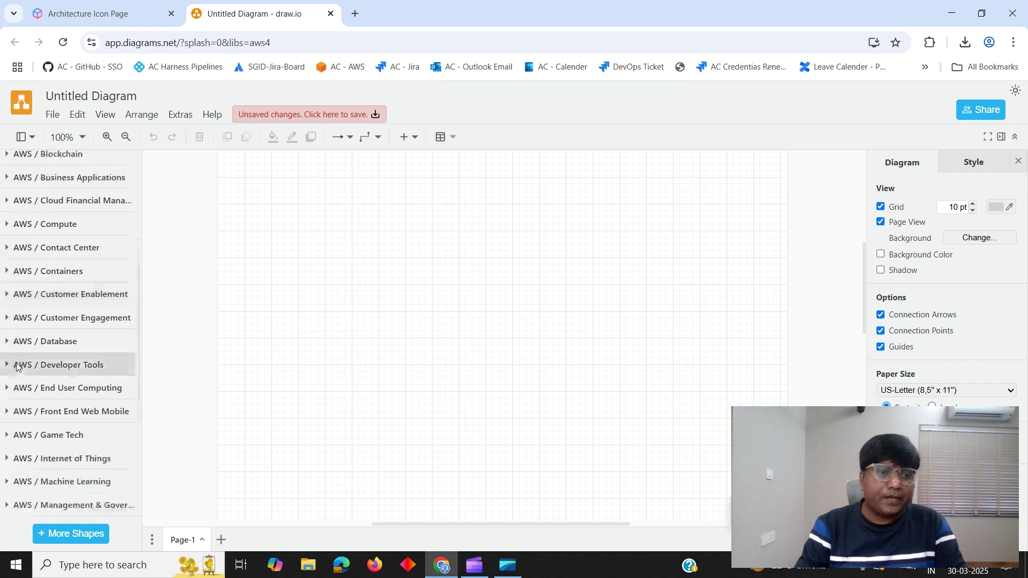
{"action": "left_click", "coordinate": [5, 275]}
{"action": "left_click", "coordinate": [4, 277]}
{"action": "left_click", "coordinate": [5, 274]}
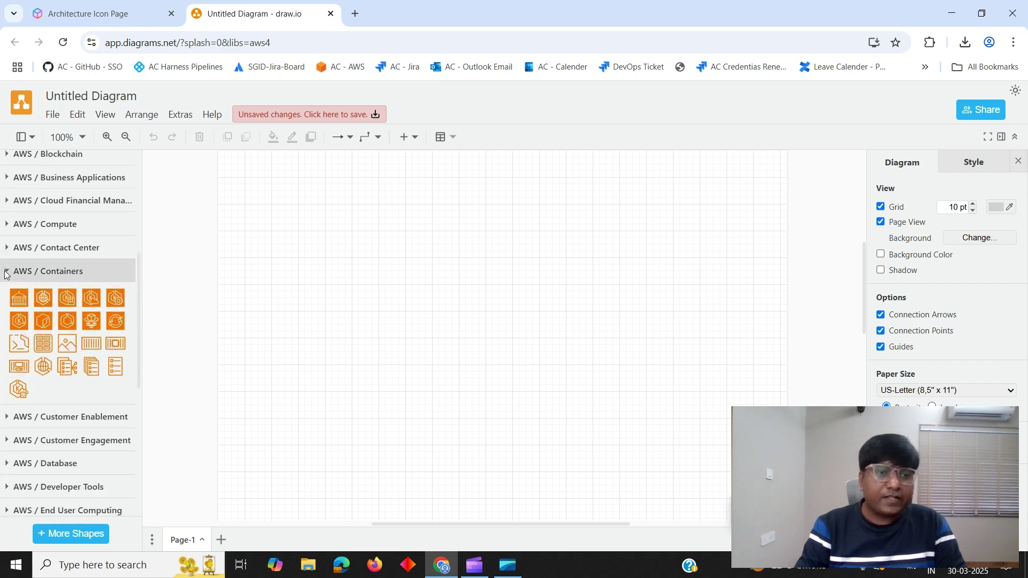
{"action": "left_click", "coordinate": [7, 273]}
View the AWS Database icons and look through the rest of the AWS shape categories.
{"action": "scroll", "coordinate": [8, 343], "scroll_direction": "down", "scroll_amount": 2}
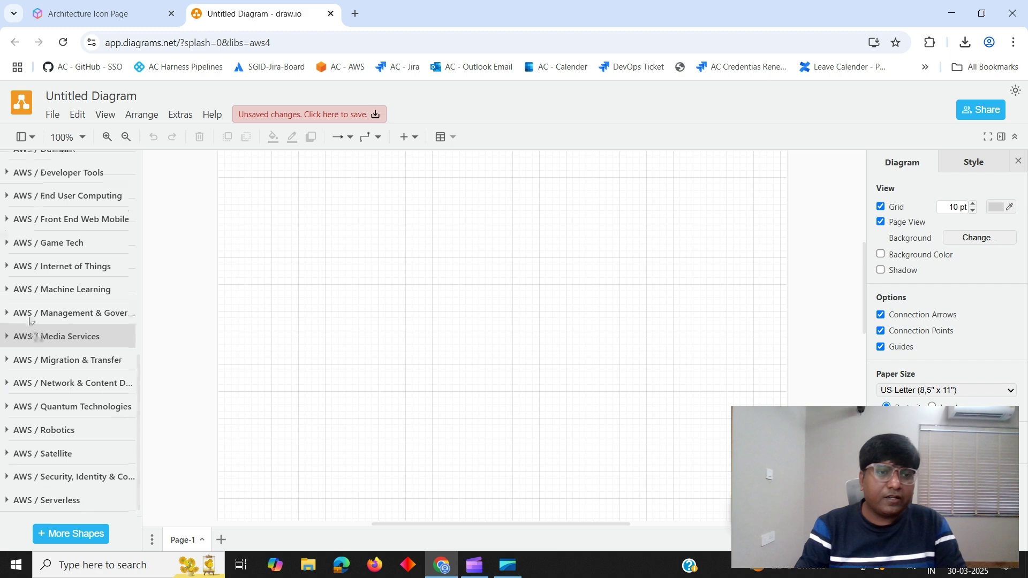
{"action": "scroll", "coordinate": [19, 296], "scroll_direction": "up", "scroll_amount": 2}
{"action": "left_click", "coordinate": [7, 274]}
{"action": "left_click", "coordinate": [8, 274]}
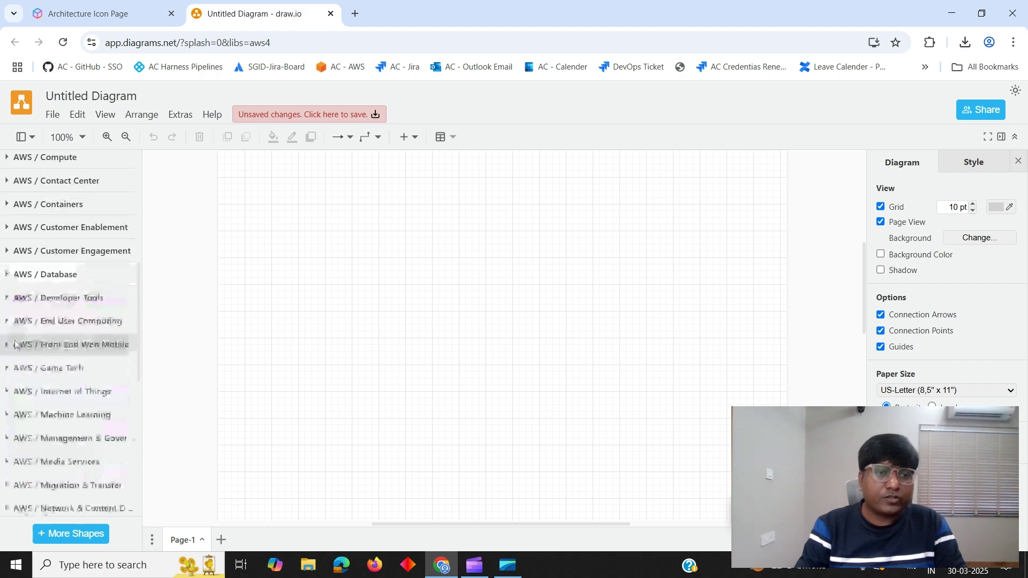
{"action": "scroll", "coordinate": [33, 404], "scroll_direction": "down", "scroll_amount": 3}
{"action": "scroll", "coordinate": [54, 406], "scroll_direction": "up", "scroll_amount": 8}
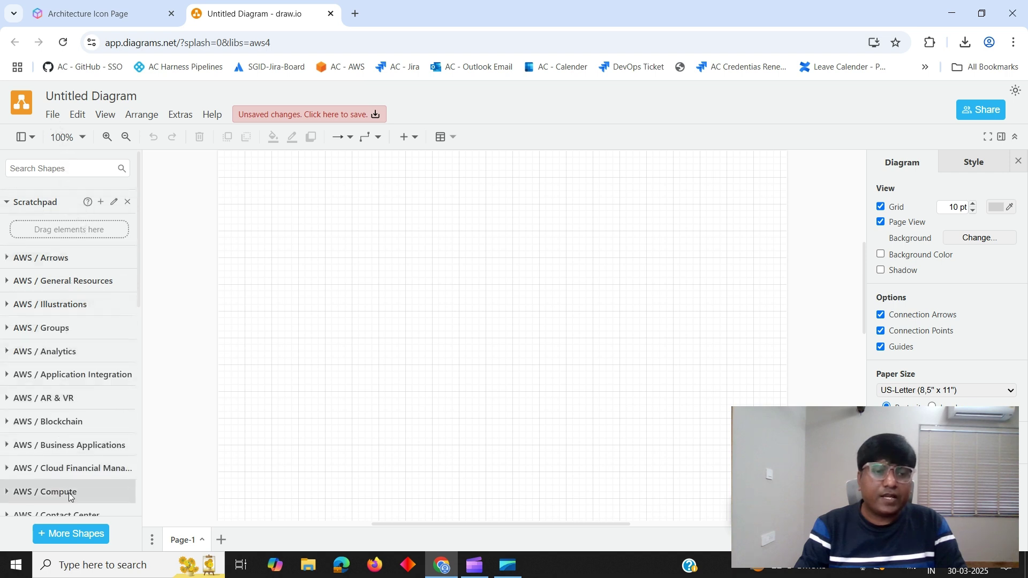
Remove the AWS 2025 shape library from the sidebar by deselecting it among the Networking shapes and applying the change.
{"action": "scroll", "coordinate": [24, 466], "scroll_direction": "down", "scroll_amount": 4}
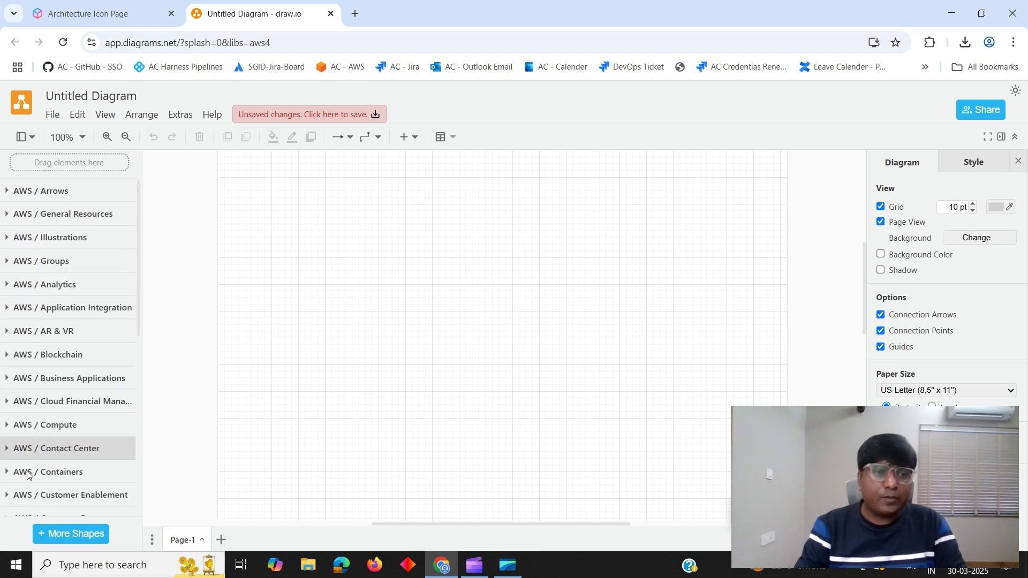
{"action": "scroll", "coordinate": [42, 401], "scroll_direction": "up", "scroll_amount": 4}
{"action": "left_click", "coordinate": [67, 536]}
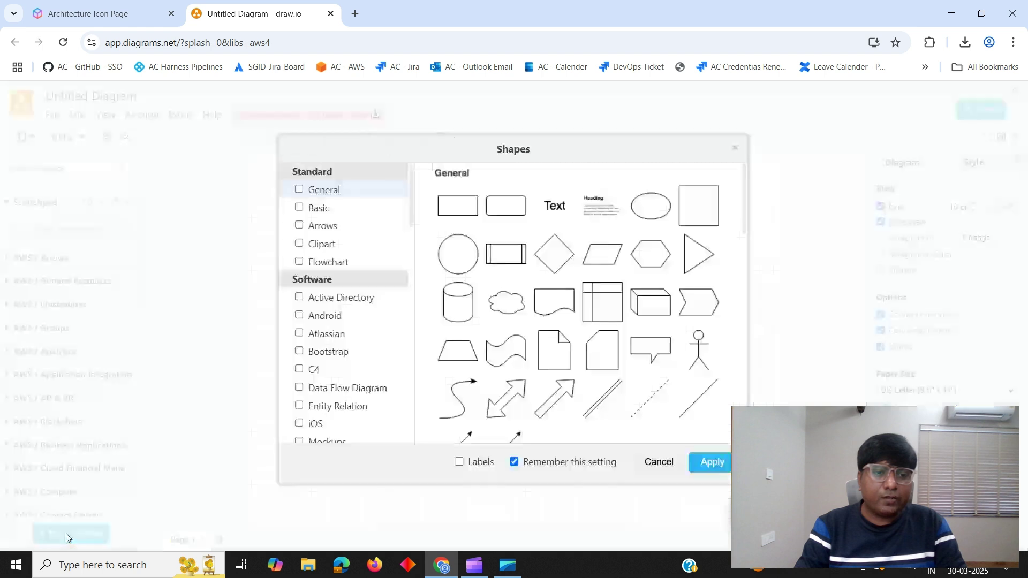
{"action": "scroll", "coordinate": [349, 279], "scroll_direction": "down", "scroll_amount": 8}
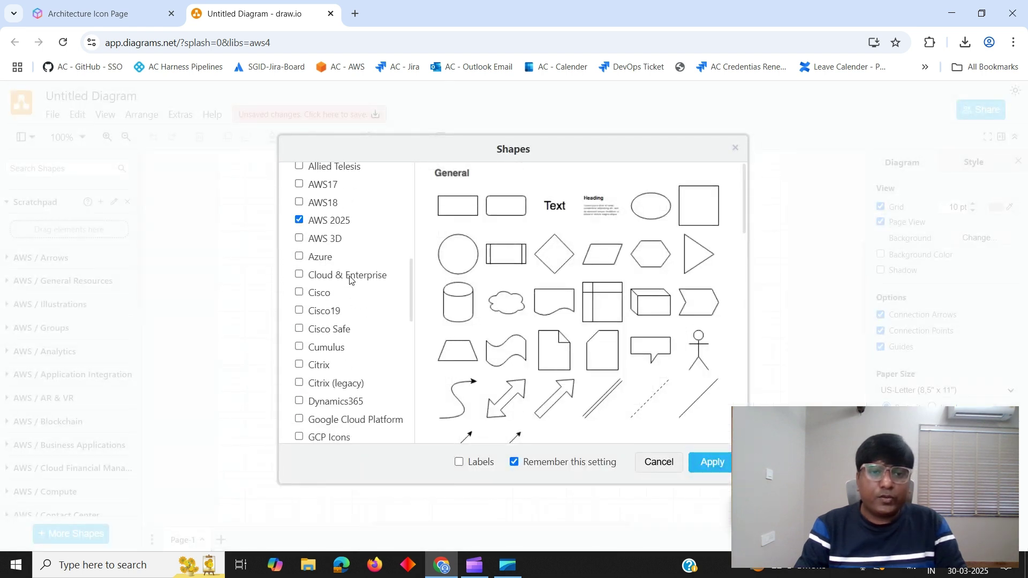
{"action": "scroll", "coordinate": [345, 276], "scroll_direction": "up", "scroll_amount": 8}
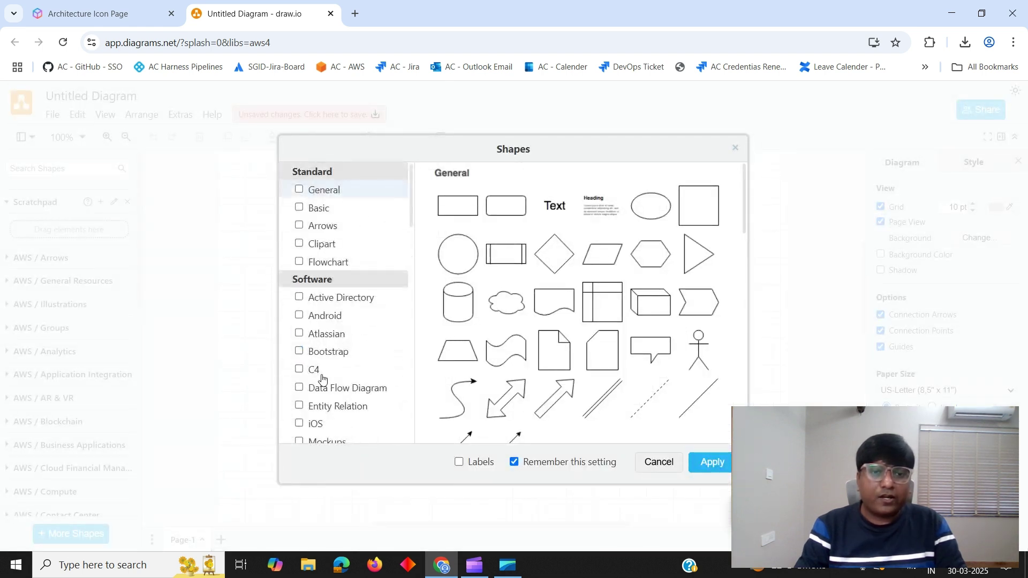
{"action": "scroll", "coordinate": [364, 328], "scroll_direction": "down", "scroll_amount": 5}
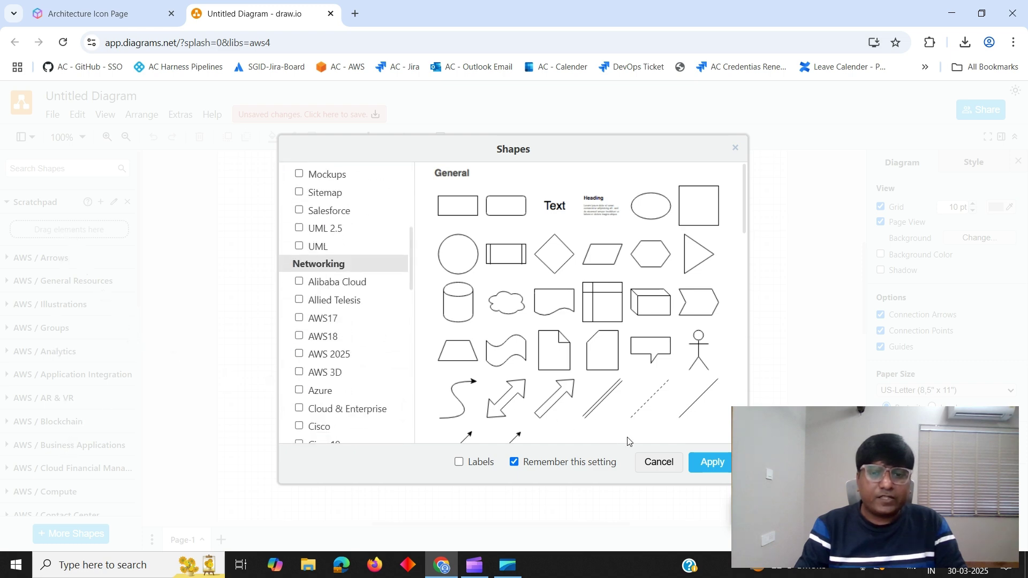
{"action": "left_click", "coordinate": [711, 462]}
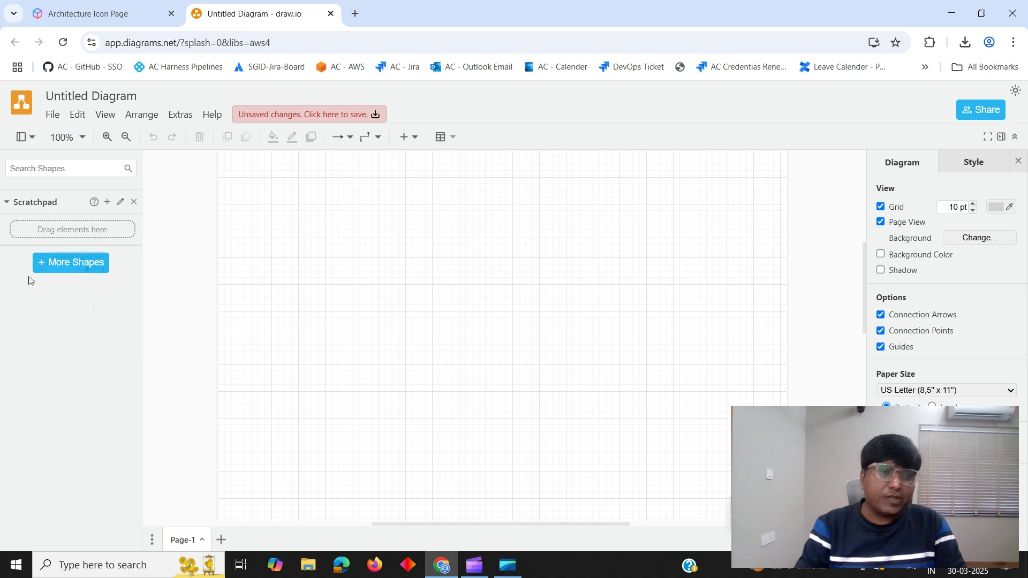
Add the AWS 2025 shape library back by enabling it among the Networking shapes and applying the change.
{"action": "left_click", "coordinate": [65, 266]}
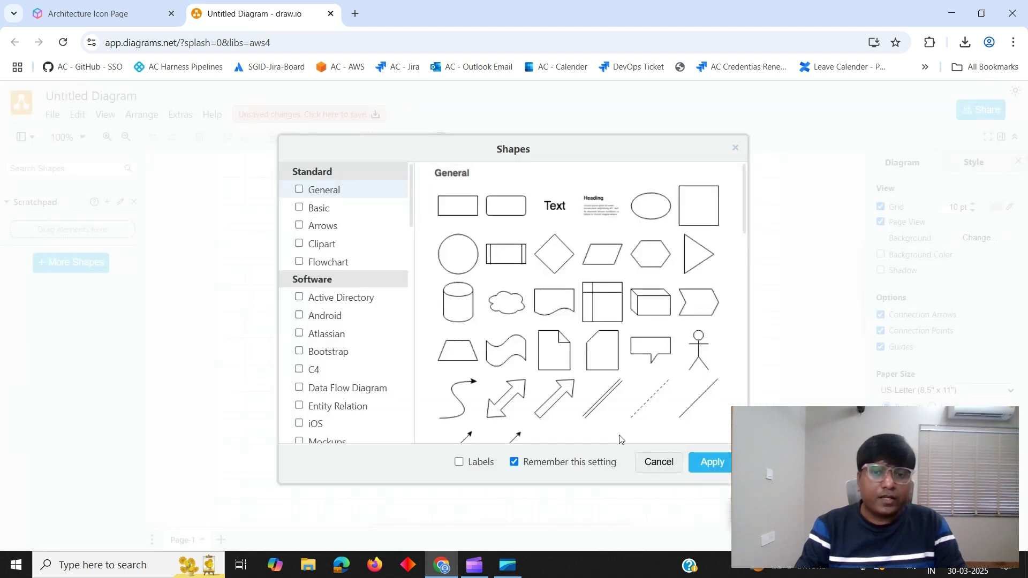
{"action": "left_click", "coordinate": [659, 461]}
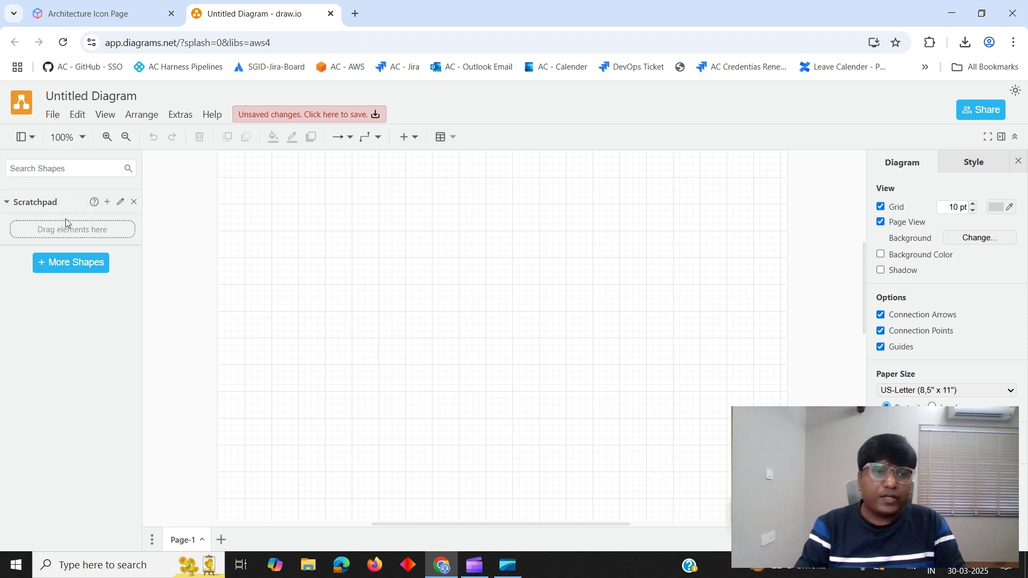
{"action": "left_click", "coordinate": [74, 265]}
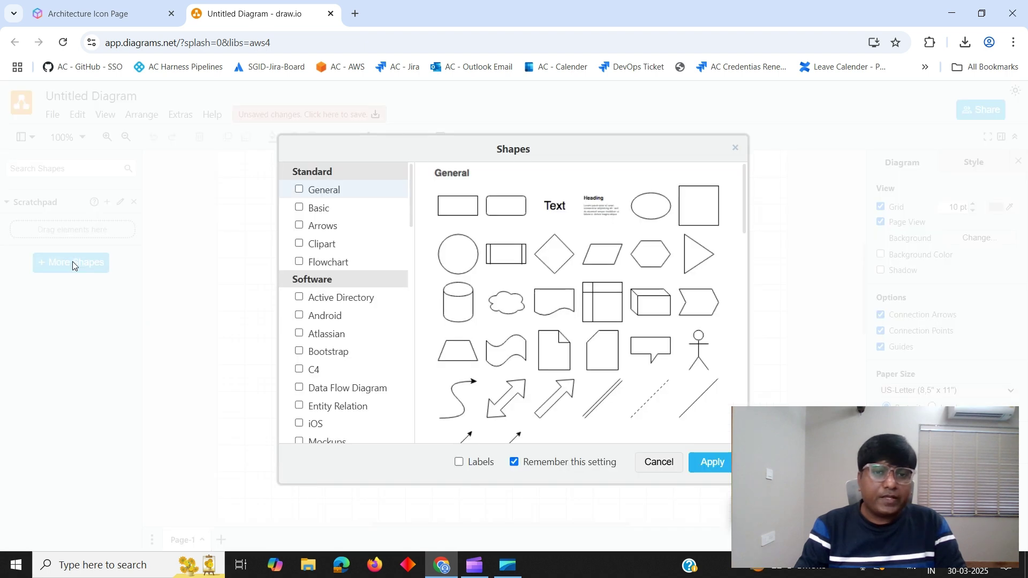
{"action": "scroll", "coordinate": [388, 311], "scroll_direction": "down", "scroll_amount": 15}
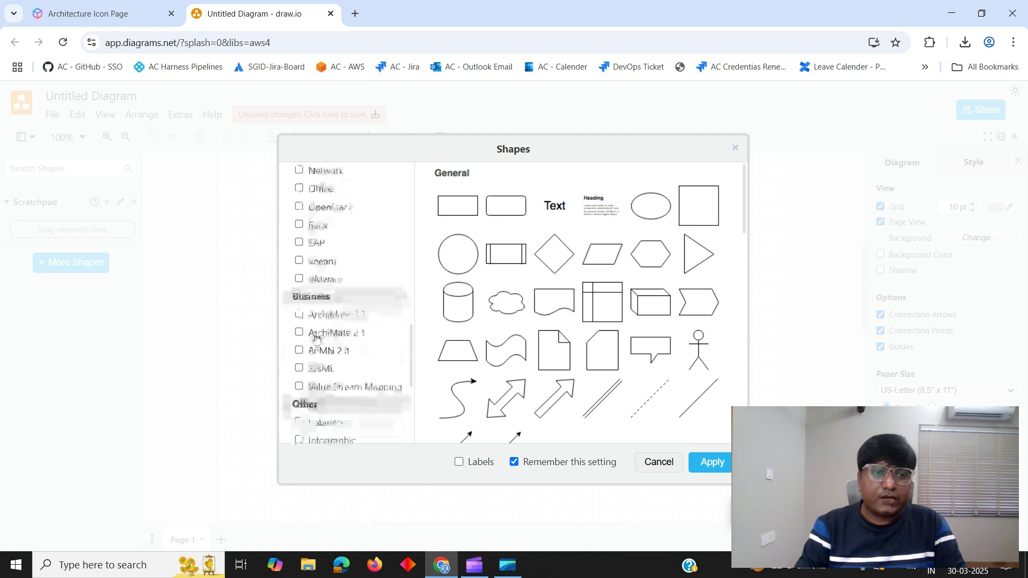
{"action": "scroll", "coordinate": [315, 337], "scroll_direction": "up", "scroll_amount": 1}
{"action": "scroll", "coordinate": [315, 338], "scroll_direction": "down", "scroll_amount": 1}
{"action": "scroll", "coordinate": [316, 342], "scroll_direction": "up", "scroll_amount": 5}
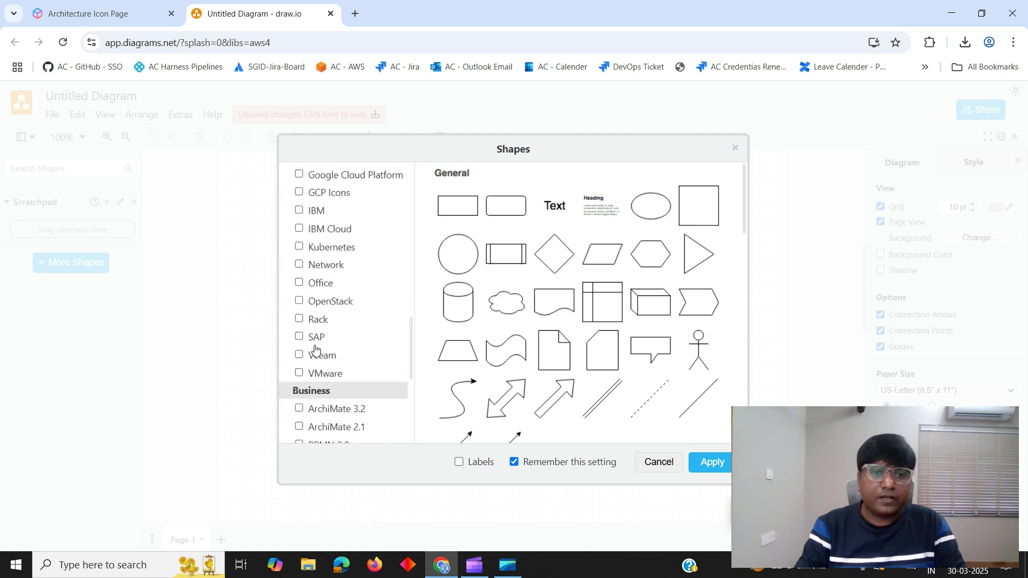
{"action": "scroll", "coordinate": [315, 356], "scroll_direction": "down", "scroll_amount": 3}
{"action": "scroll", "coordinate": [321, 354], "scroll_direction": "up", "scroll_amount": 8}
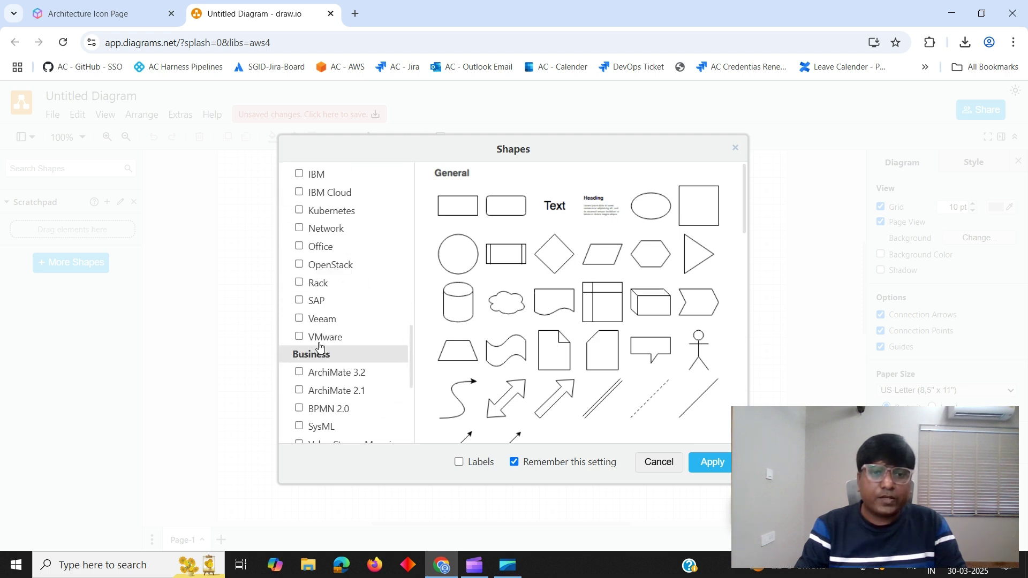
{"action": "scroll", "coordinate": [319, 347], "scroll_direction": "up", "scroll_amount": 4}
{"action": "scroll", "coordinate": [319, 347], "scroll_direction": "down", "scroll_amount": 2}
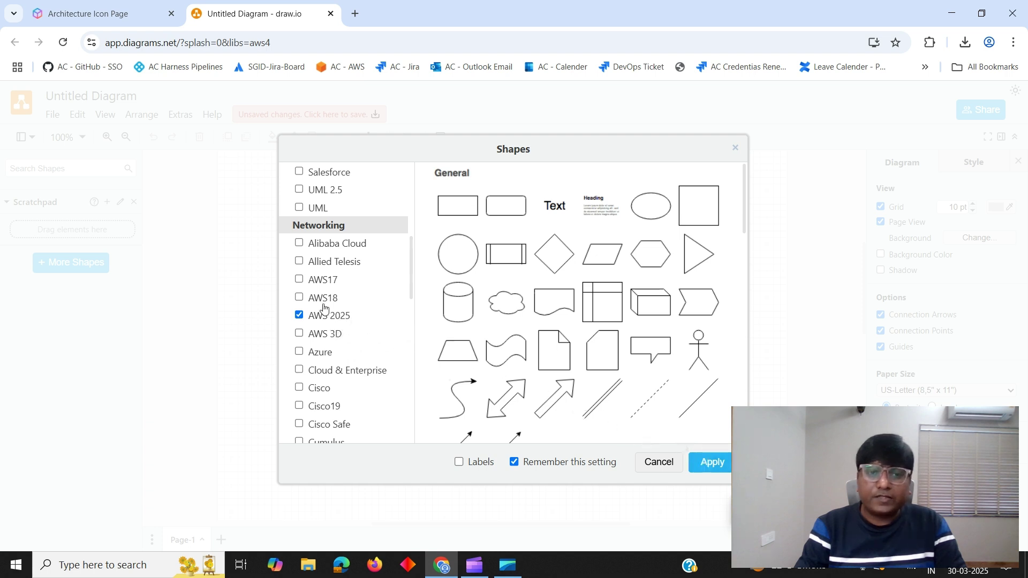
{"action": "left_click", "coordinate": [717, 466]}
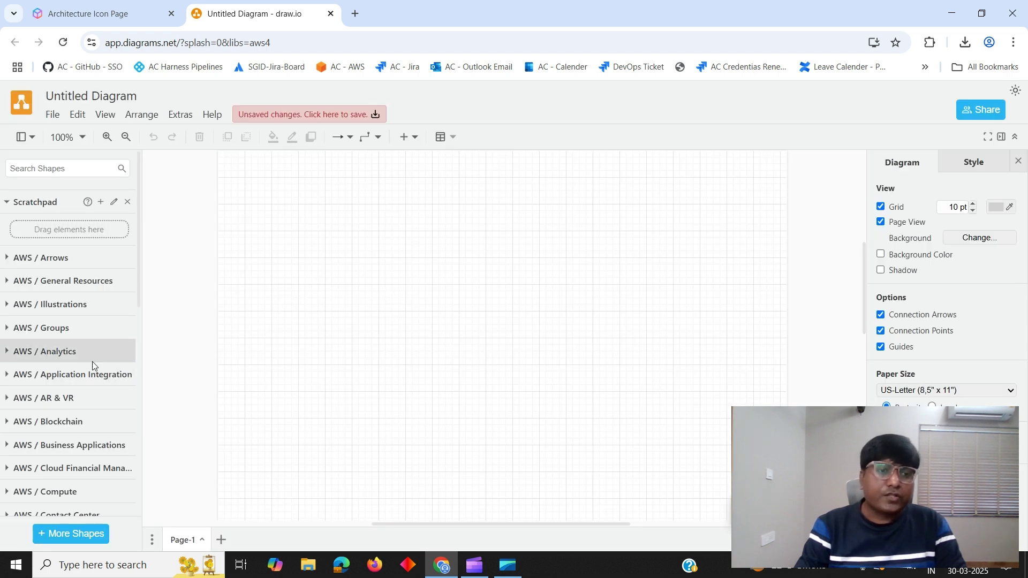
Look through the AWS shape categories and expand the AWS Groups category.
{"action": "scroll", "coordinate": [64, 289], "scroll_direction": "down", "scroll_amount": 5}
{"action": "scroll", "coordinate": [69, 348], "scroll_direction": "up", "scroll_amount": 5}
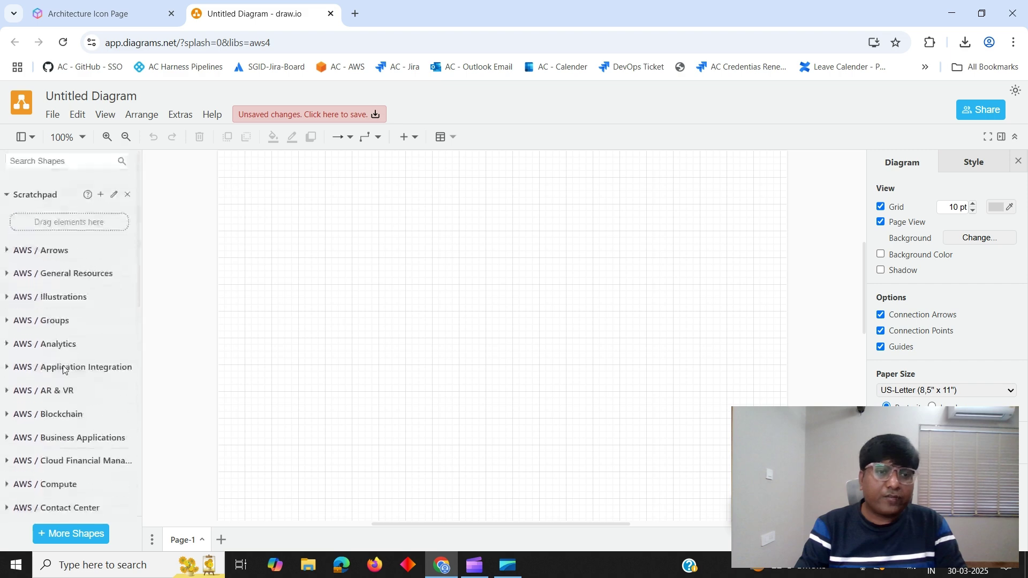
{"action": "scroll", "coordinate": [69, 367], "scroll_direction": "down", "scroll_amount": 6}
{"action": "scroll", "coordinate": [60, 382], "scroll_direction": "up", "scroll_amount": 5}
{"action": "scroll", "coordinate": [60, 382], "scroll_direction": "up", "scroll_amount": 2}
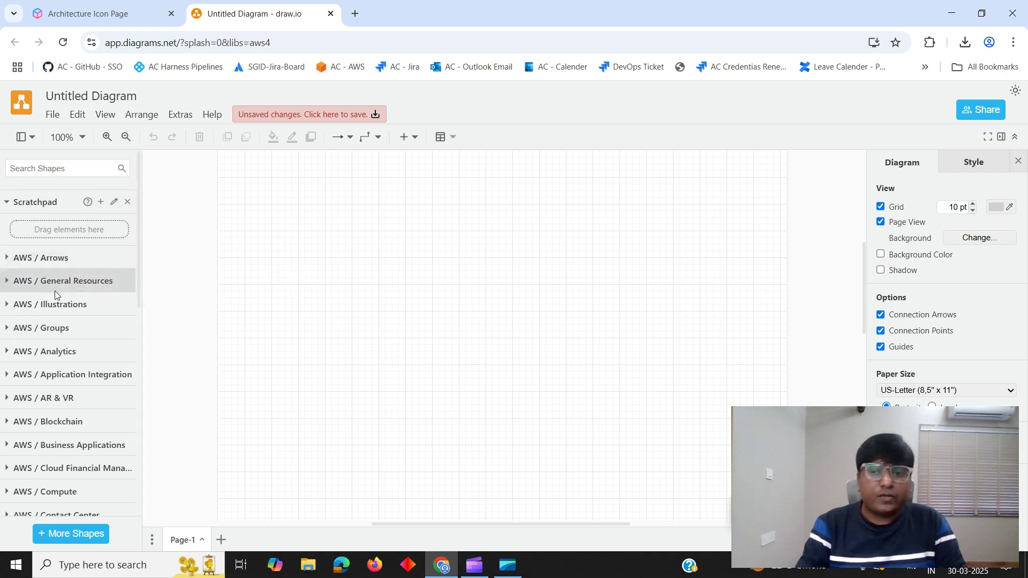
{"action": "left_click", "coordinate": [10, 329]}
{"action": "left_click", "coordinate": [10, 329]}
{"action": "left_click", "coordinate": [10, 330]}
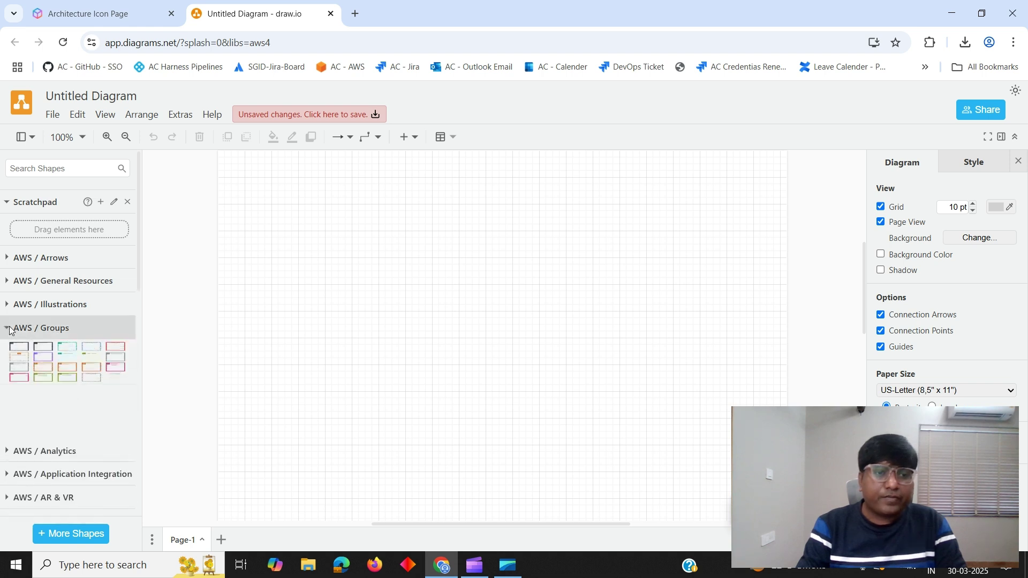
Insert the AWS Cloud group with the AWS logo, enlarge it to cover most of the visible page, and shift it slightly up and left.
{"action": "mouse_move", "coordinate": [51, 360]}
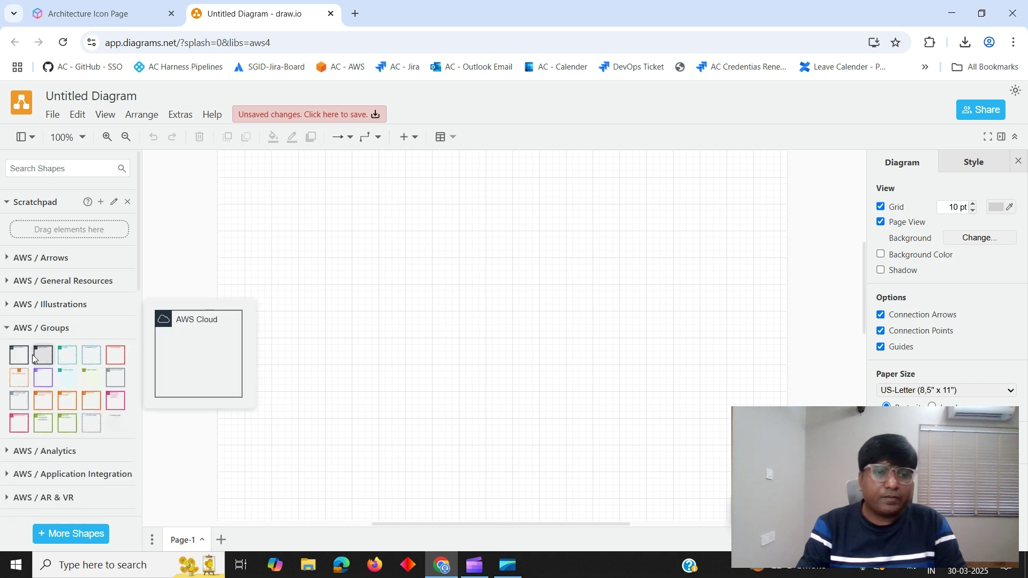
{"action": "left_click", "coordinate": [32, 355]}
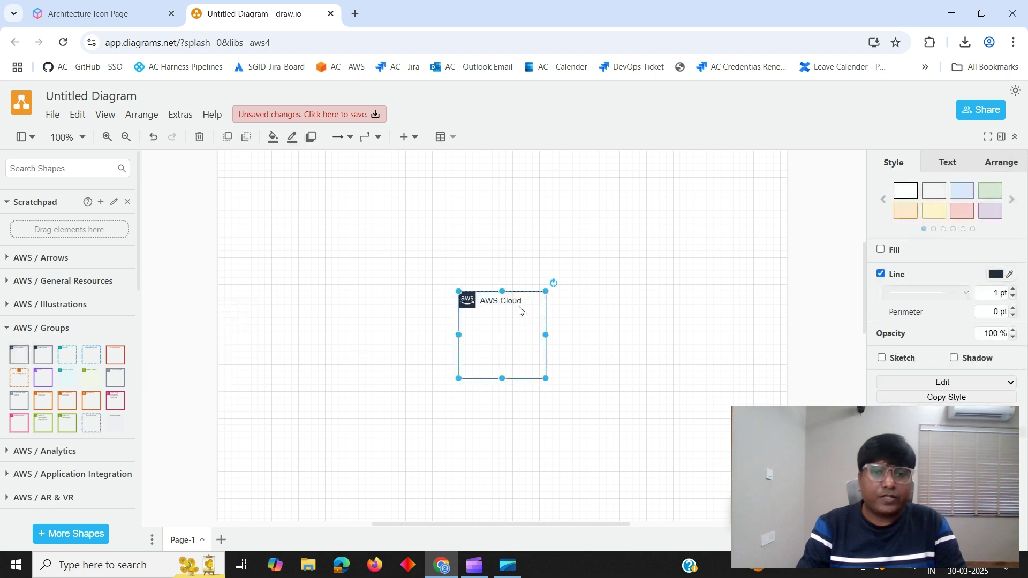
{"action": "left_click_drag", "start_coordinate": [458, 292], "coordinate": [278, 191]}
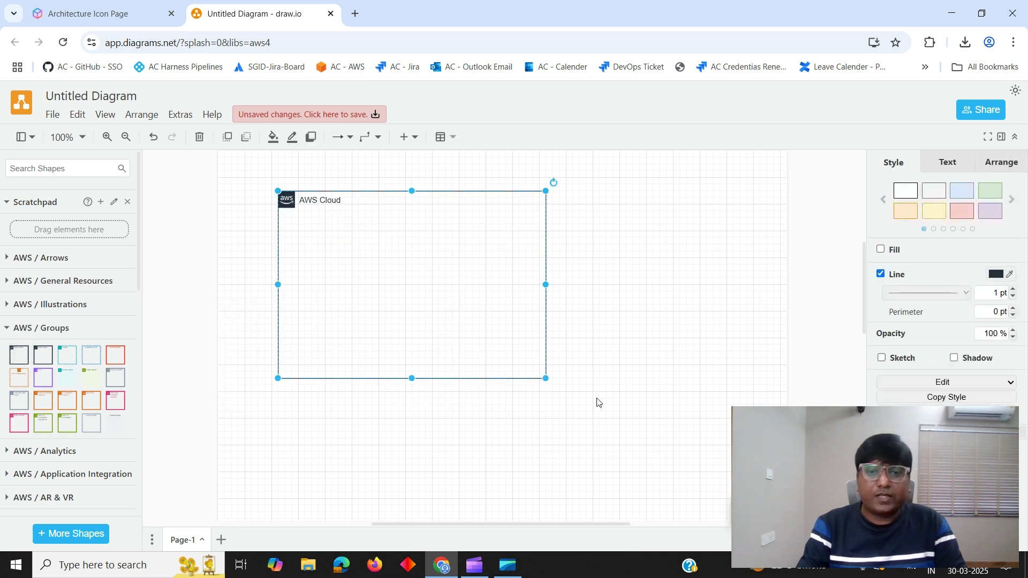
{"action": "left_click_drag", "start_coordinate": [548, 380], "coordinate": [746, 505]}
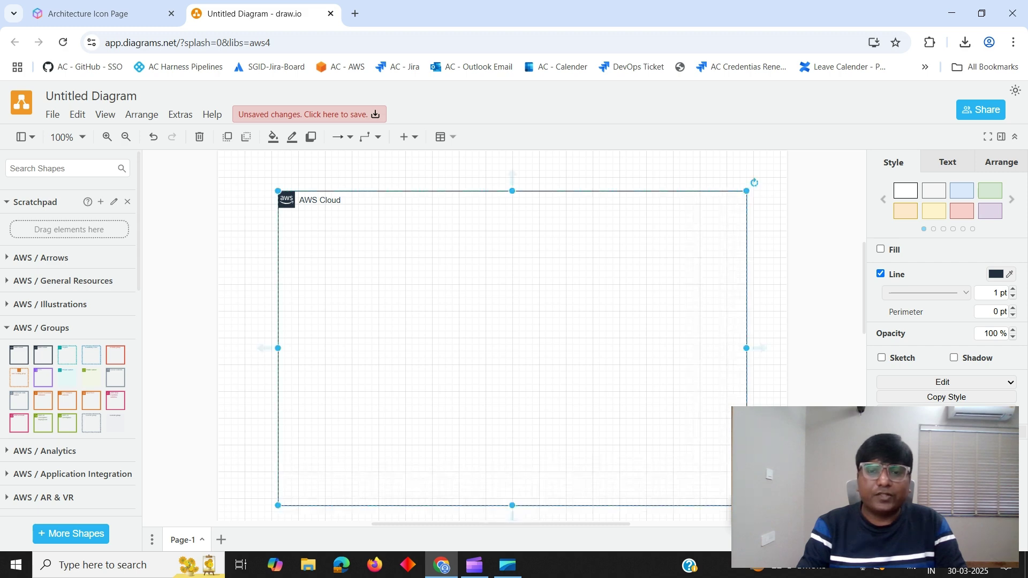
{"action": "left_click_drag", "start_coordinate": [459, 192], "coordinate": [453, 178]}
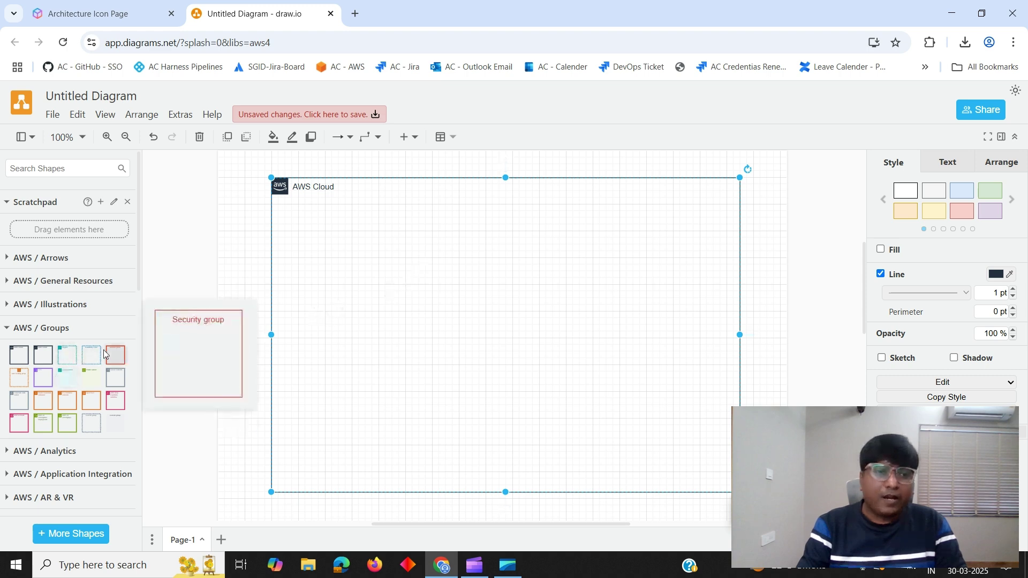
Insert a Region group and enlarge it to fill the AWS Cloud group, leaving a narrow margin on all sides.
{"action": "left_click", "coordinate": [64, 355]}
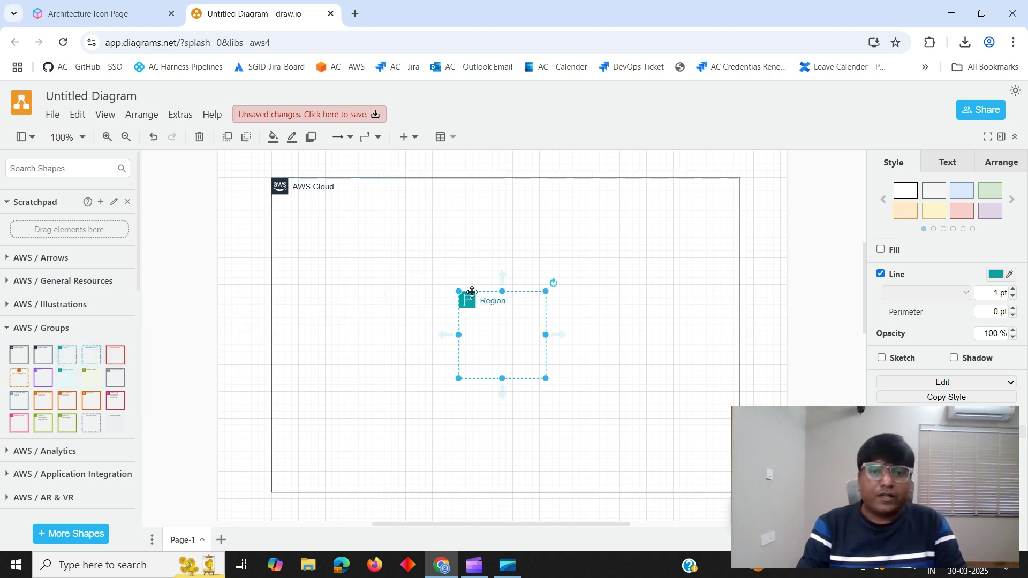
{"action": "left_click_drag", "start_coordinate": [459, 292], "coordinate": [299, 204]}
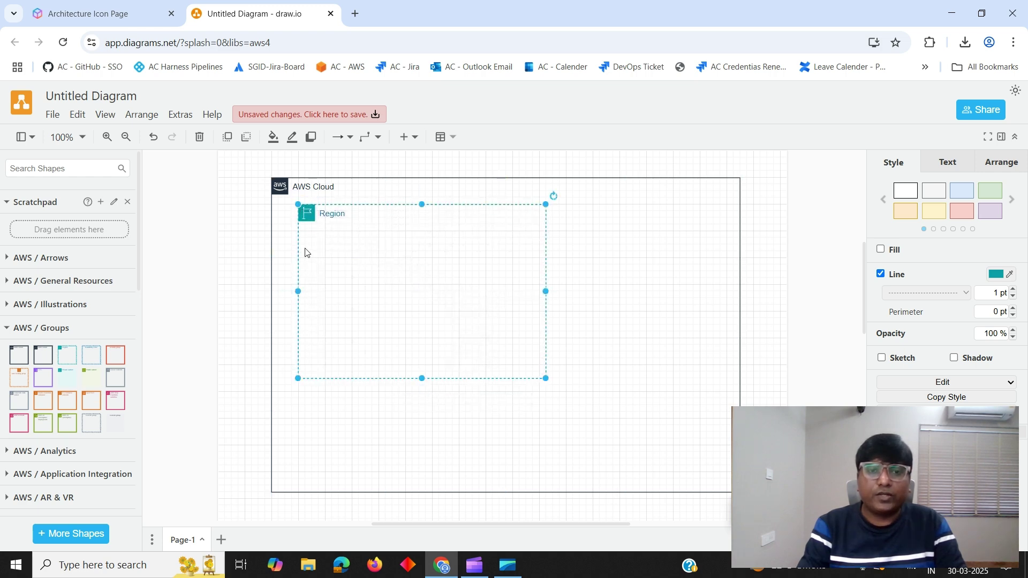
{"action": "left_click_drag", "start_coordinate": [546, 378], "coordinate": [726, 479]}
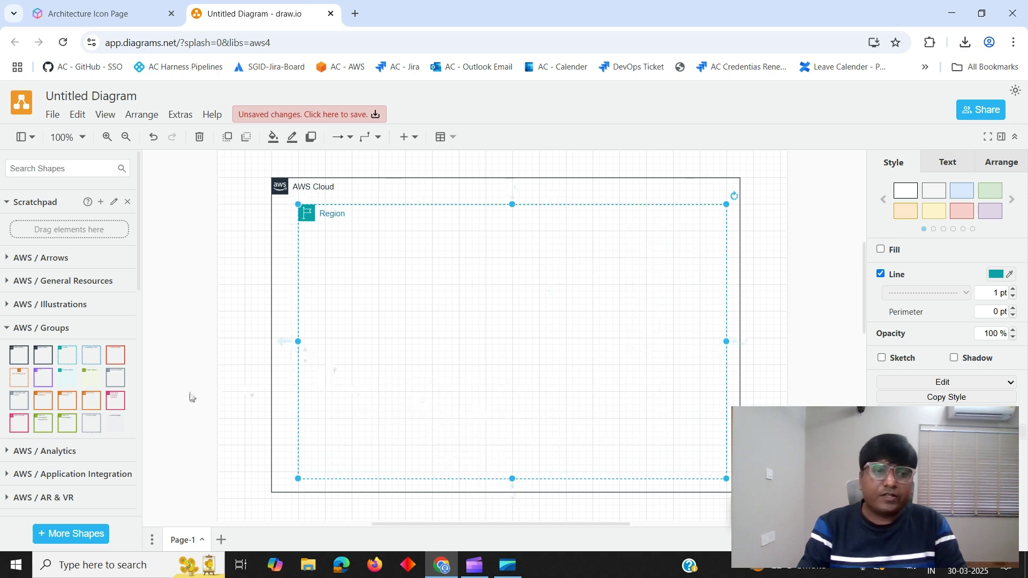
Insert a VPC group and resize it to fill the Region group just below the Region label.
{"action": "left_click", "coordinate": [48, 375]}
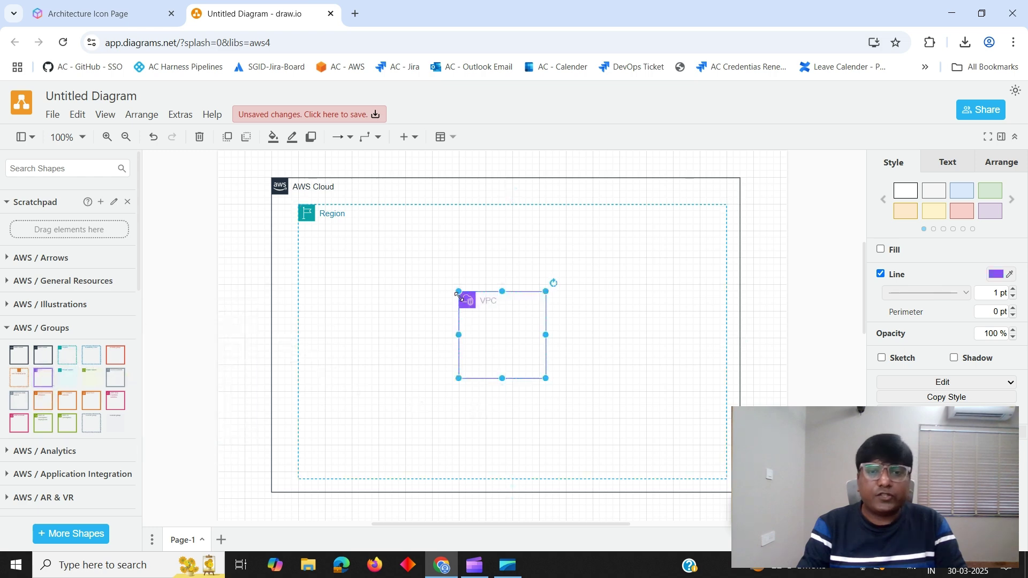
{"action": "left_click_drag", "start_coordinate": [458, 292], "coordinate": [332, 231]}
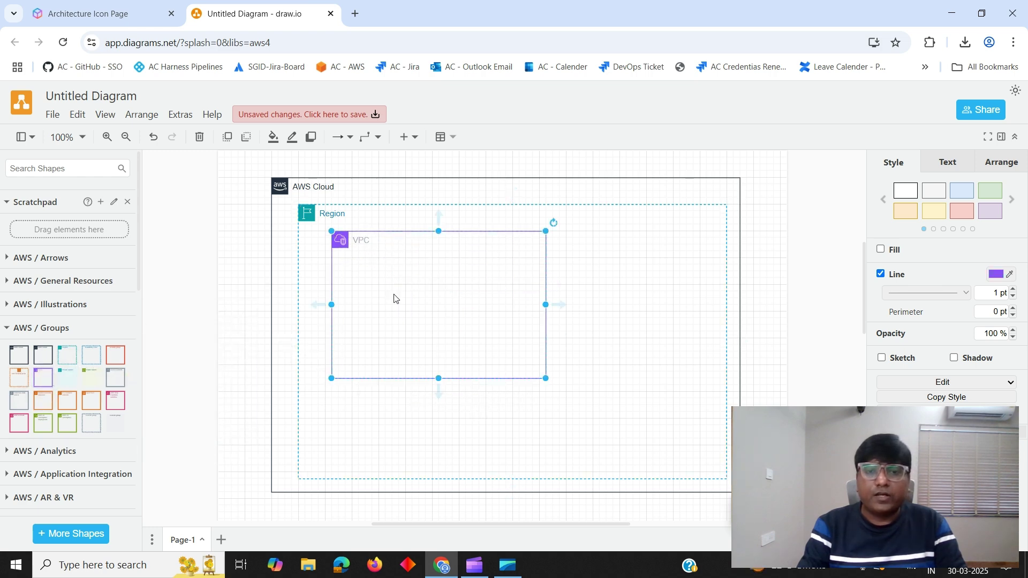
{"action": "left_click_drag", "start_coordinate": [543, 379], "coordinate": [711, 465]}
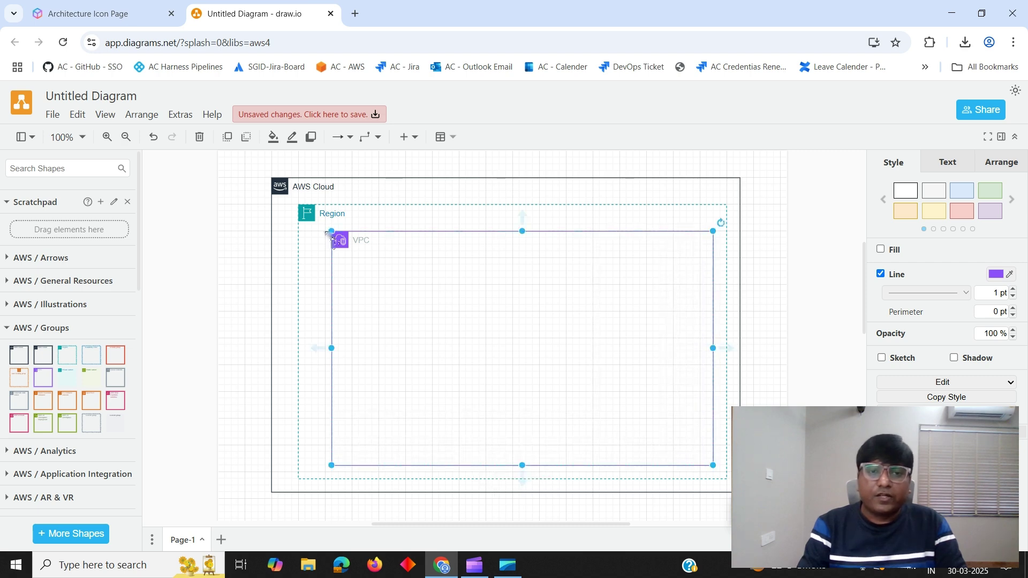
{"action": "left_click_drag", "start_coordinate": [332, 231], "coordinate": [318, 231]}
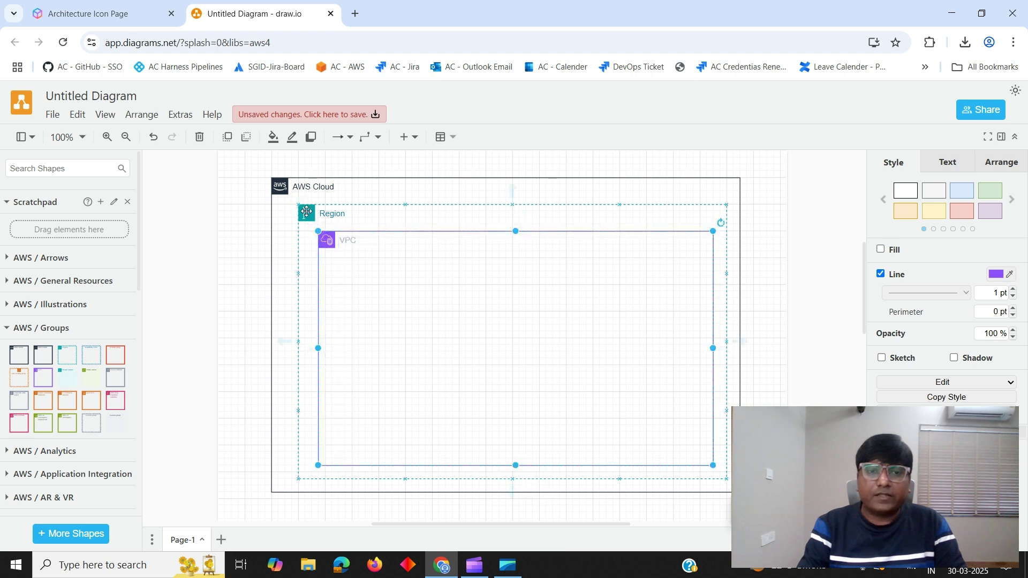
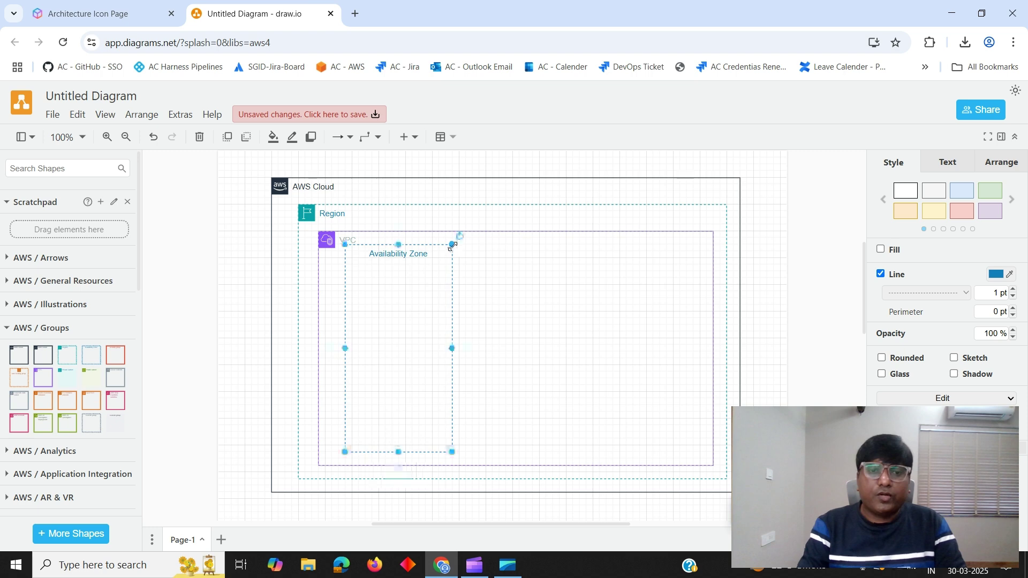
Insert a Public subnet group inside the VPC and try to move it into the Availability Zone.
{"action": "mouse_move", "coordinate": [43, 378]}
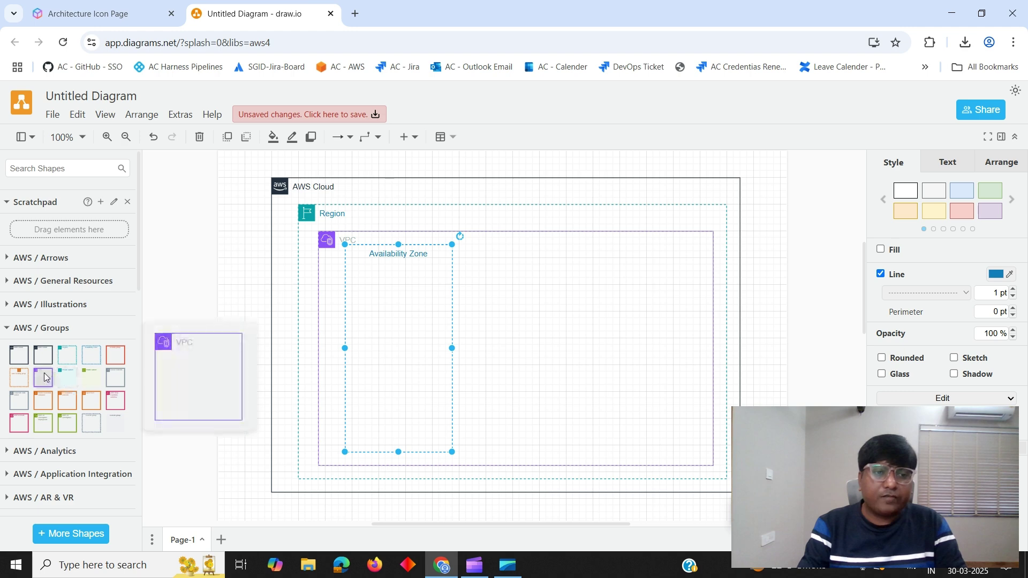
{"action": "left_click", "coordinate": [95, 372]}
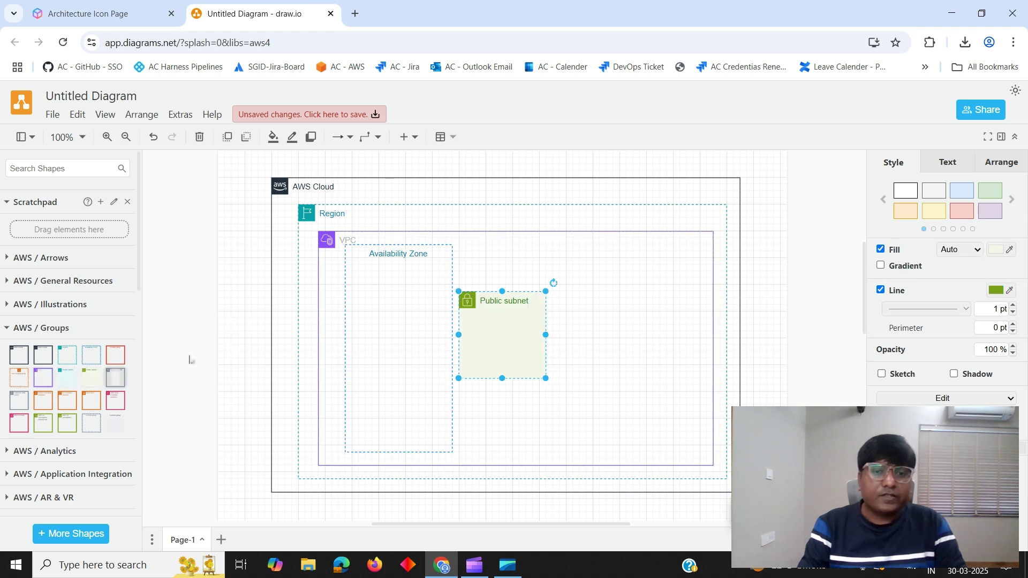
{"action": "left_click_drag", "start_coordinate": [510, 338], "coordinate": [414, 315]}
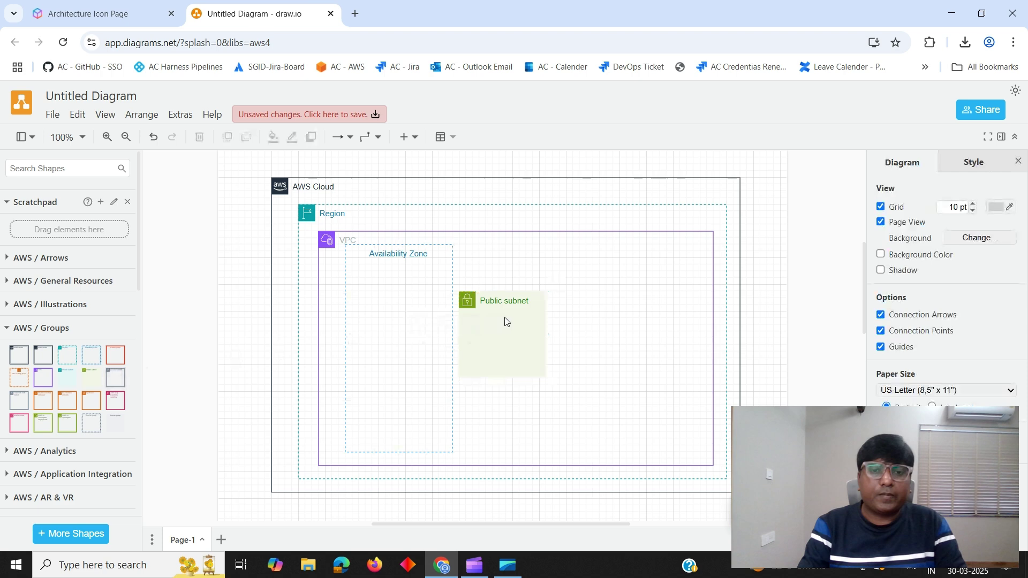
{"action": "left_click", "coordinate": [495, 314]}
{"action": "left_click_drag", "start_coordinate": [490, 319], "coordinate": [397, 300]}
{"action": "left_click", "coordinate": [497, 297]}
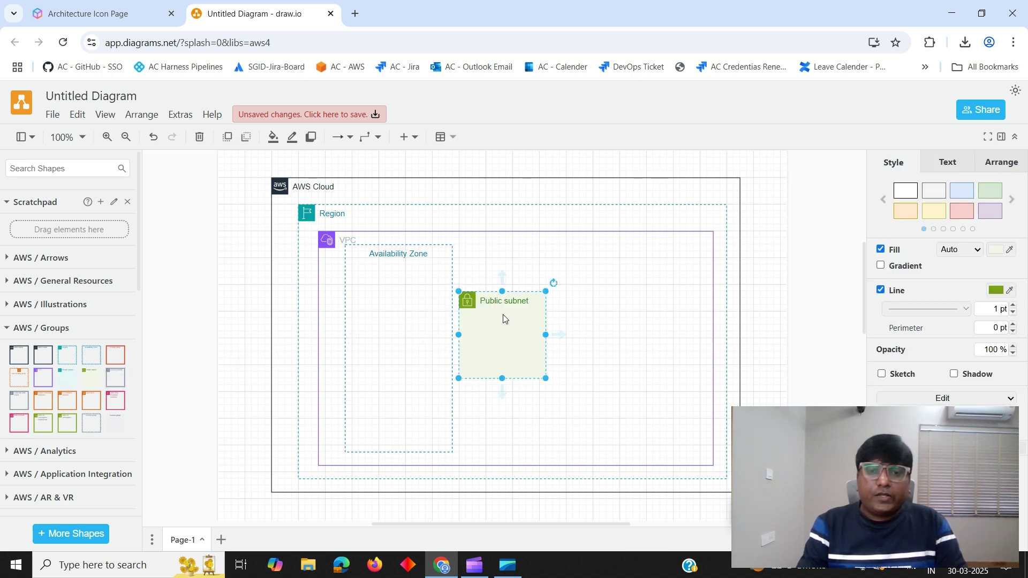
{"action": "left_click_drag", "start_coordinate": [506, 324], "coordinate": [428, 309]}
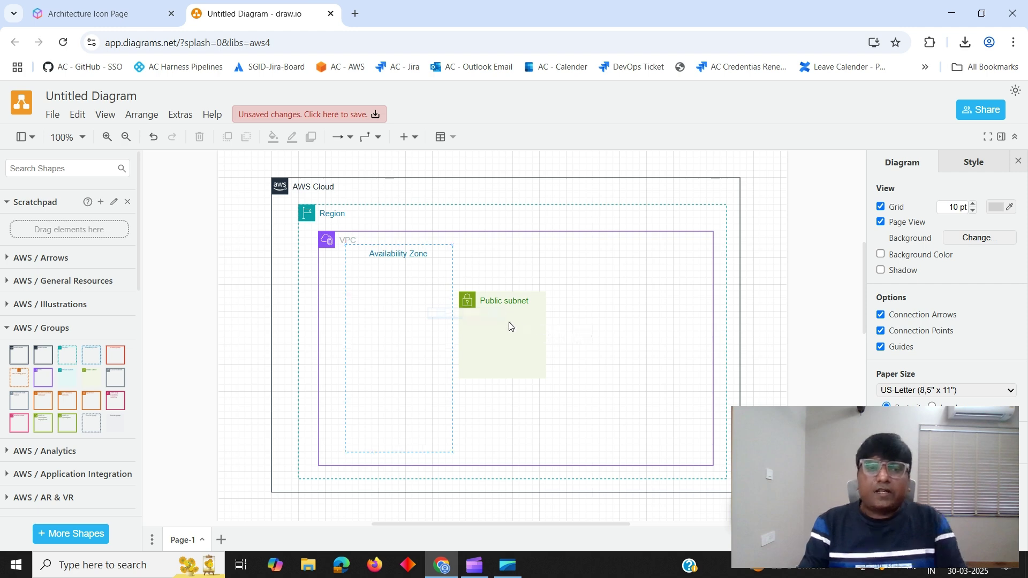
{"action": "scroll", "coordinate": [477, 310], "scroll_direction": "up", "scroll_amount": 3}
{"action": "scroll", "coordinate": [627, 213], "scroll_direction": "down", "scroll_amount": 6}
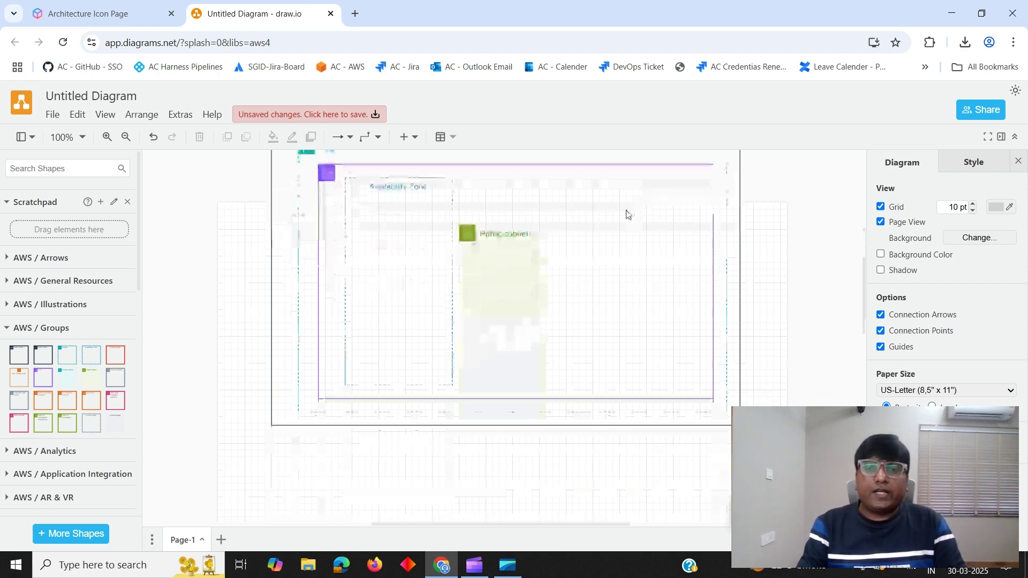
{"action": "scroll", "coordinate": [602, 228], "scroll_direction": "up", "scroll_amount": 6}
{"action": "scroll", "coordinate": [589, 225], "scroll_direction": "down", "scroll_amount": 3}
{"action": "left_click", "coordinate": [441, 204]}
{"action": "left_click", "coordinate": [563, 264]}
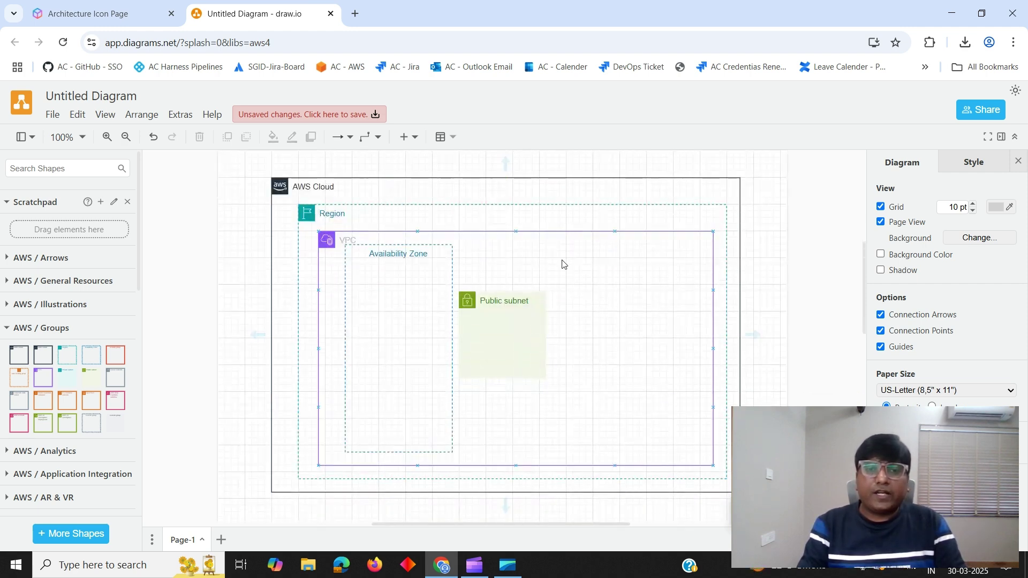
Move the Public subnet group into the Availability Zone, just below its label and aligned with its left edge.
{"action": "left_click", "coordinate": [493, 319]}
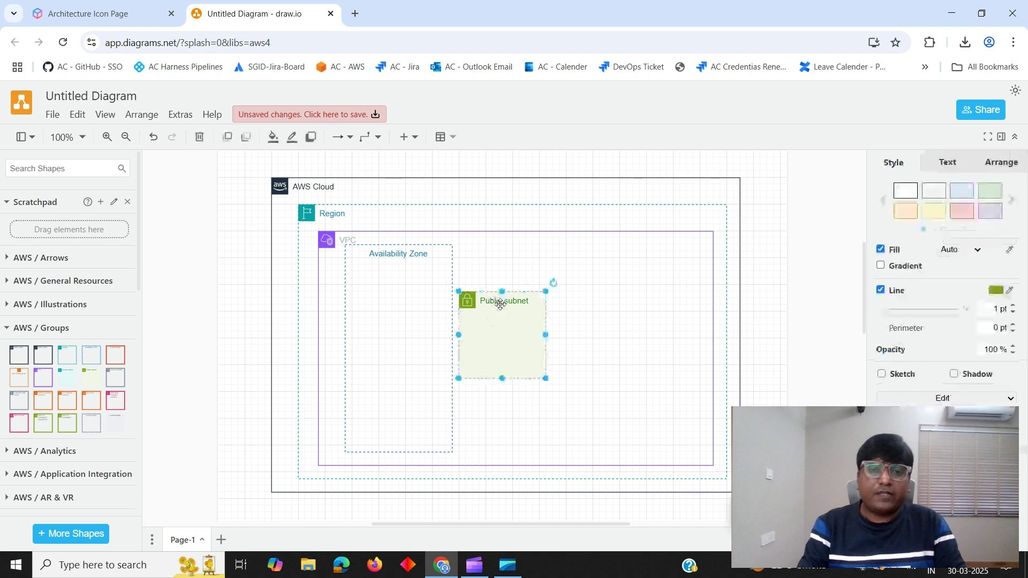
{"action": "key", "text": "Escape"}
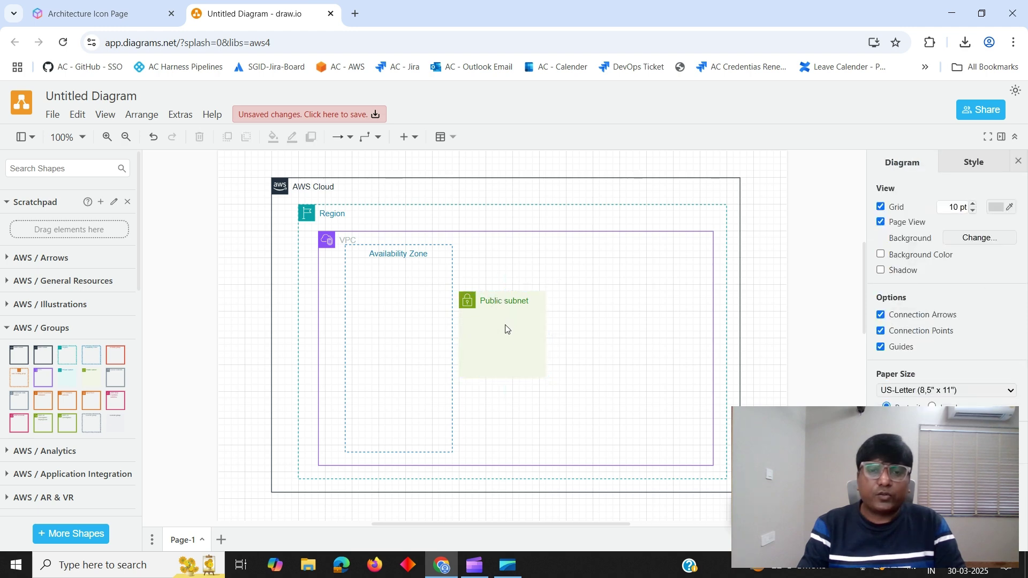
{"action": "left_click", "coordinate": [474, 306]}
{"action": "key", "text": "Escape"}
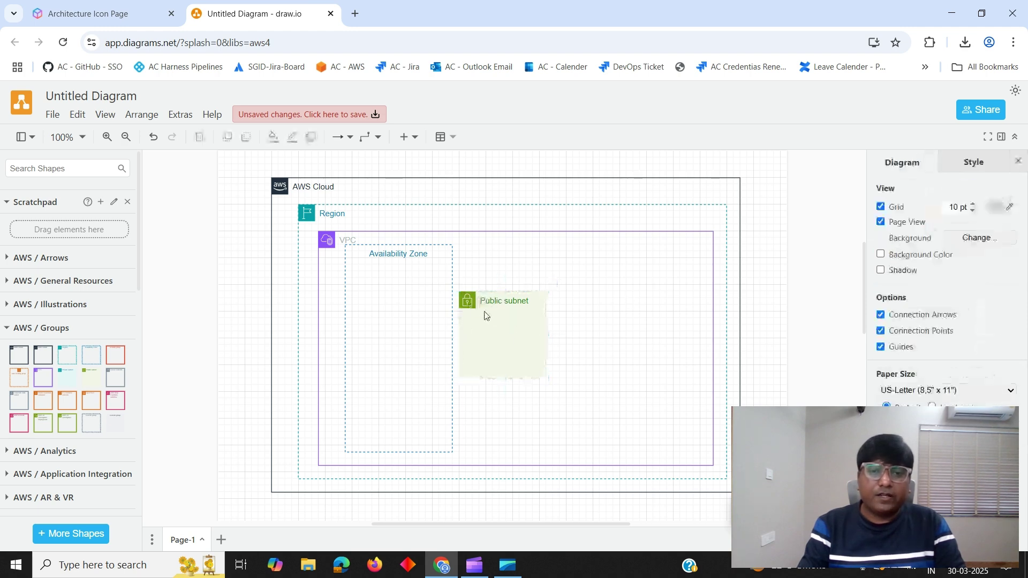
{"action": "left_click_drag", "start_coordinate": [491, 300], "coordinate": [377, 285]}
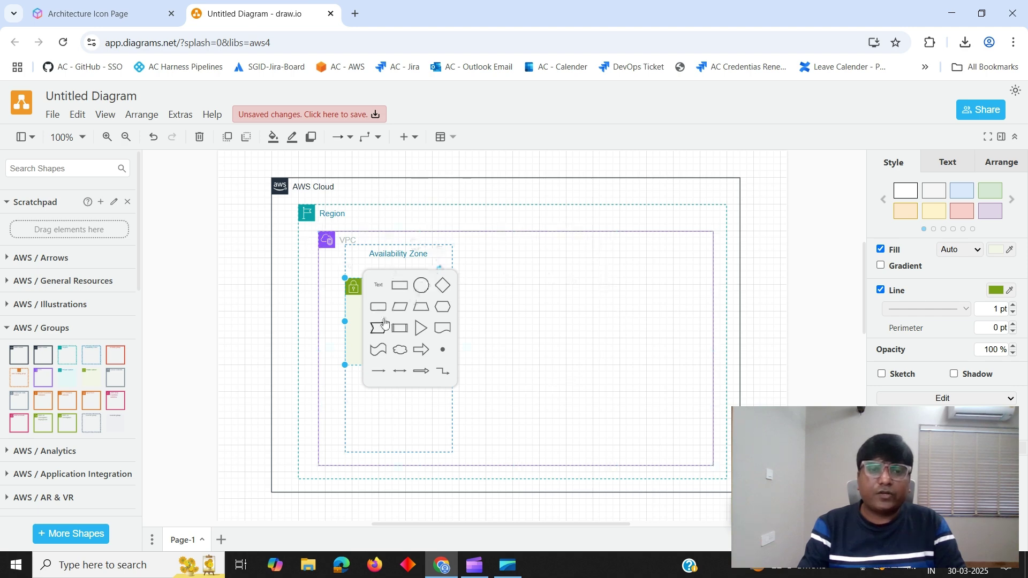
Tuck the Public subnet under the Availability Zone label and widen the Availability Zone to the right.
{"action": "left_click_drag", "start_coordinate": [393, 314], "coordinate": [399, 311]}
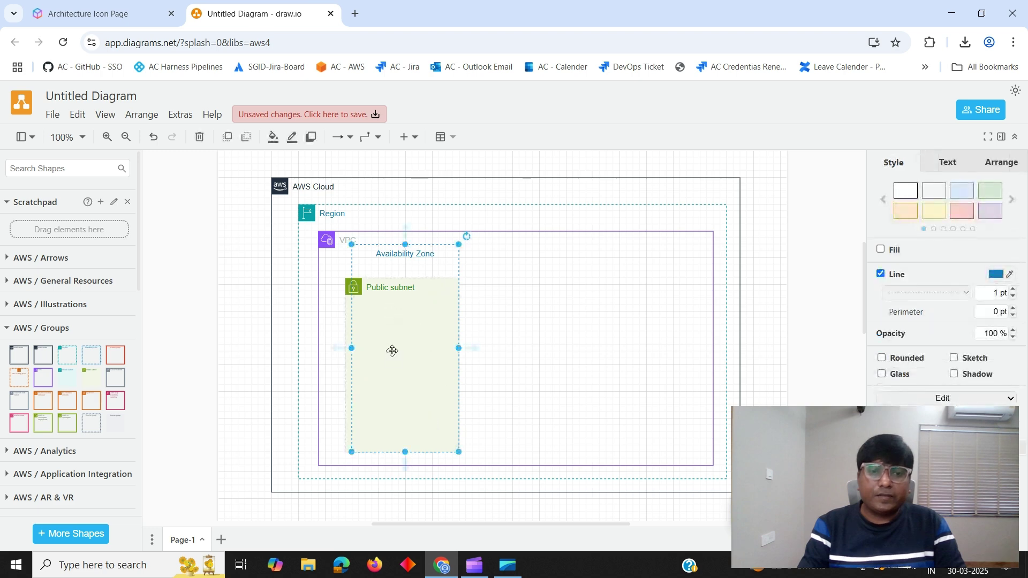
{"action": "key", "text": "ctrl+z"}
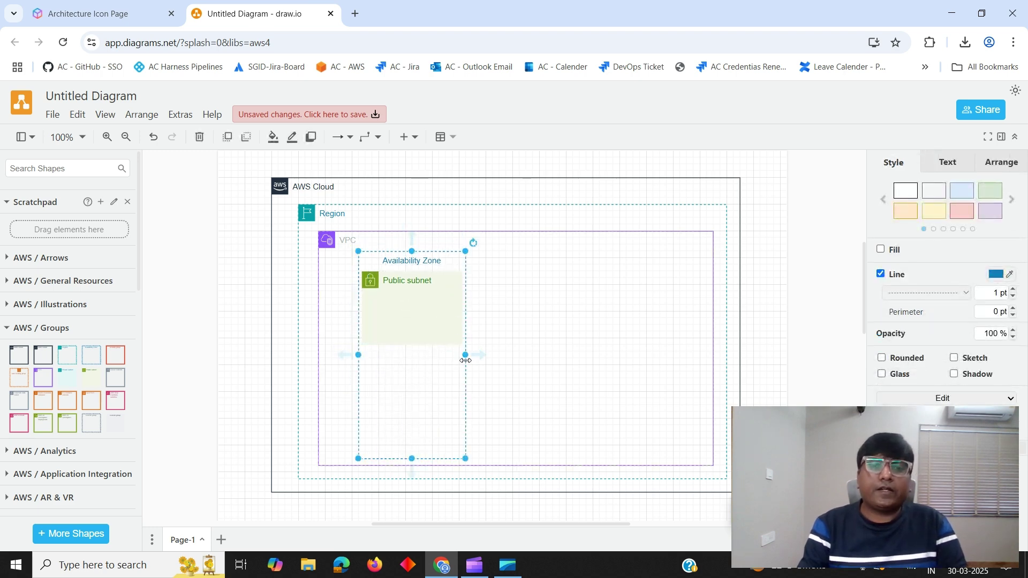
{"action": "left_click_drag", "start_coordinate": [466, 355], "coordinate": [485, 355]}
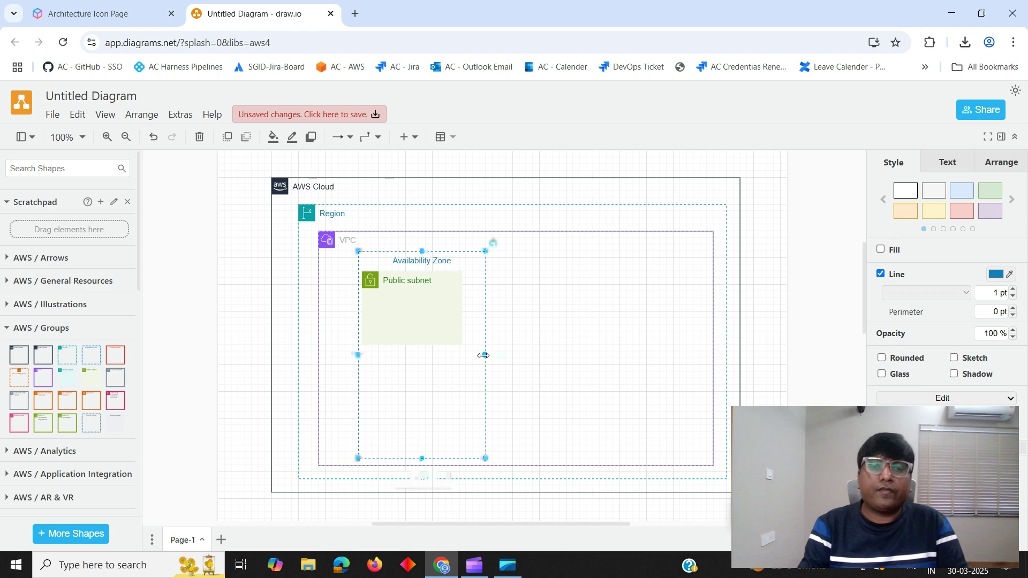
Search the shapes for "ec2" and place the orange EC2 icon inside the Public subnet.
{"action": "left_click", "coordinate": [36, 168]}
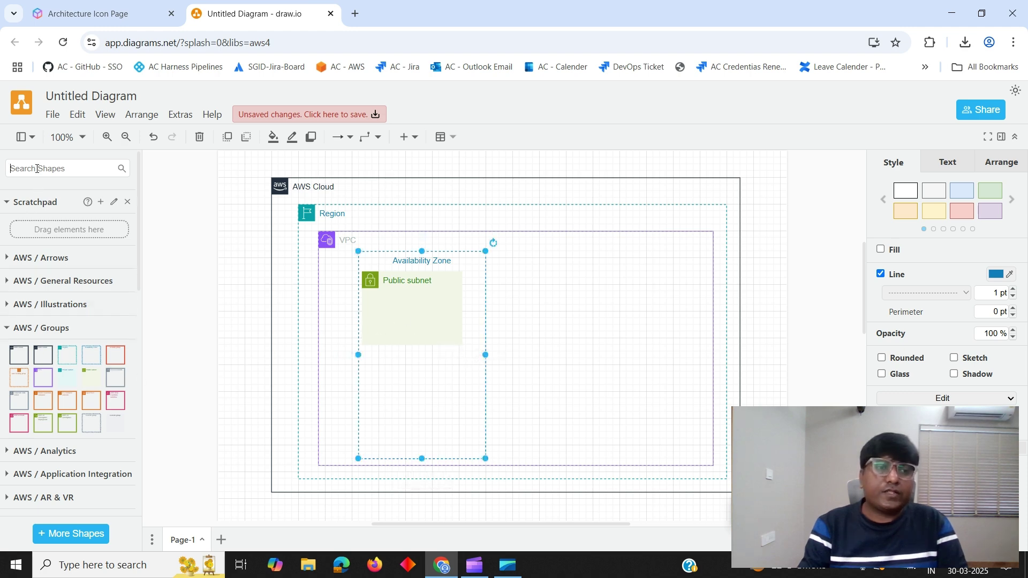
{"action": "type", "text": "ec2"}
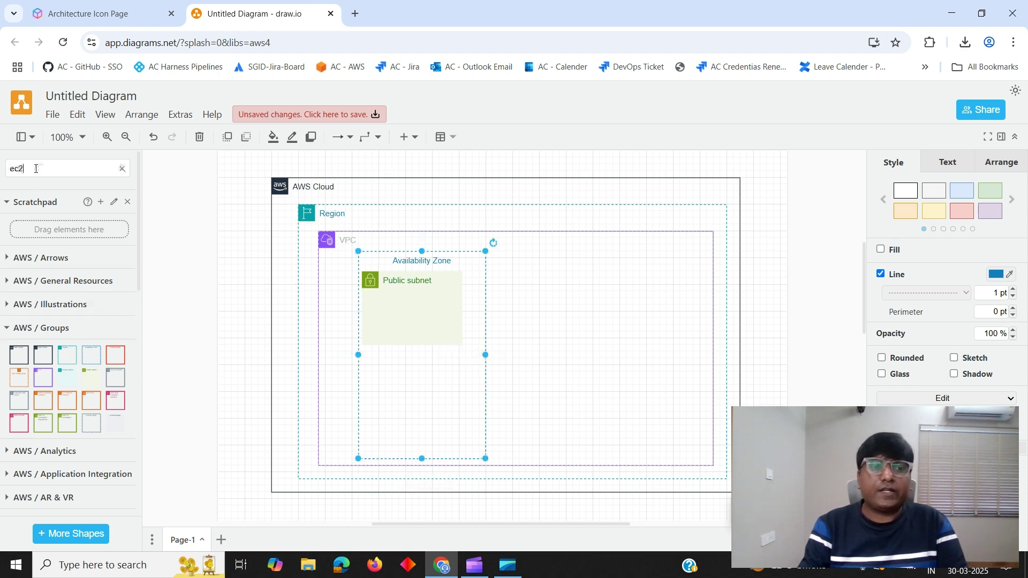
{"action": "key", "text": "Return"}
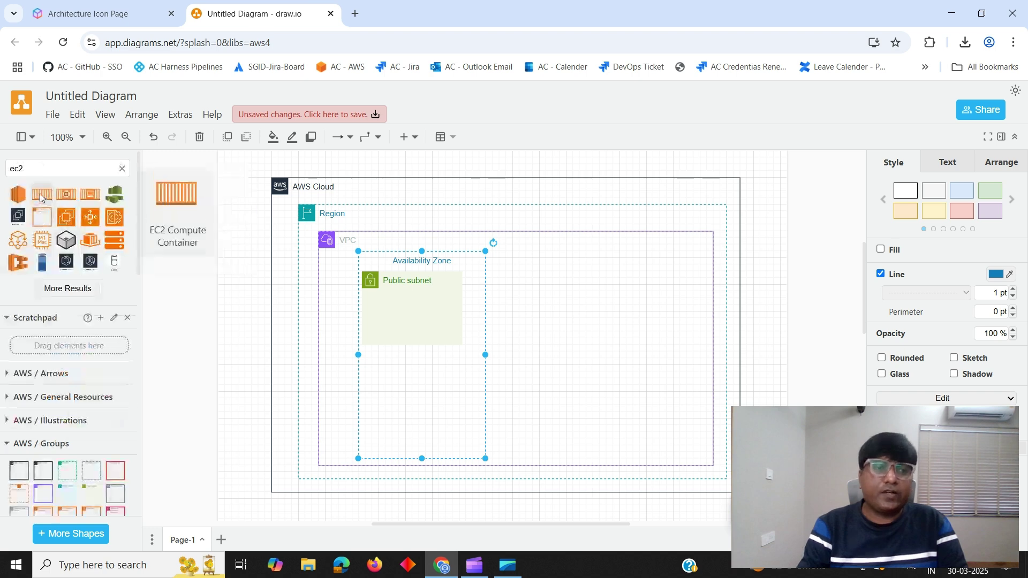
{"action": "left_click_drag", "start_coordinate": [41, 164], "coordinate": [2, 168]}
{"action": "key", "text": "BackSpace"}
{"action": "type", "text": "e"}
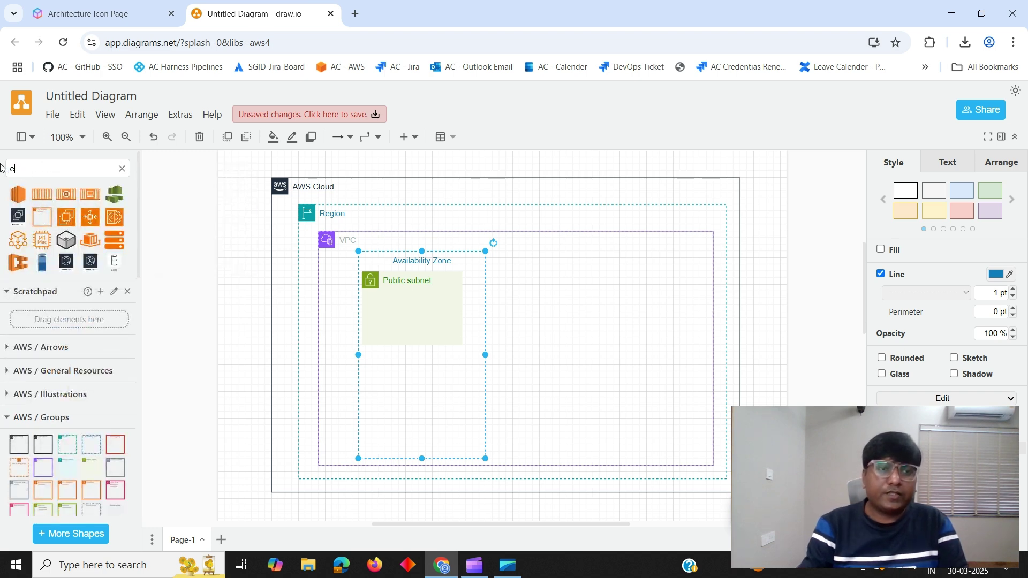
{"action": "type", "text": "c2"}
{"action": "key", "text": "Return"}
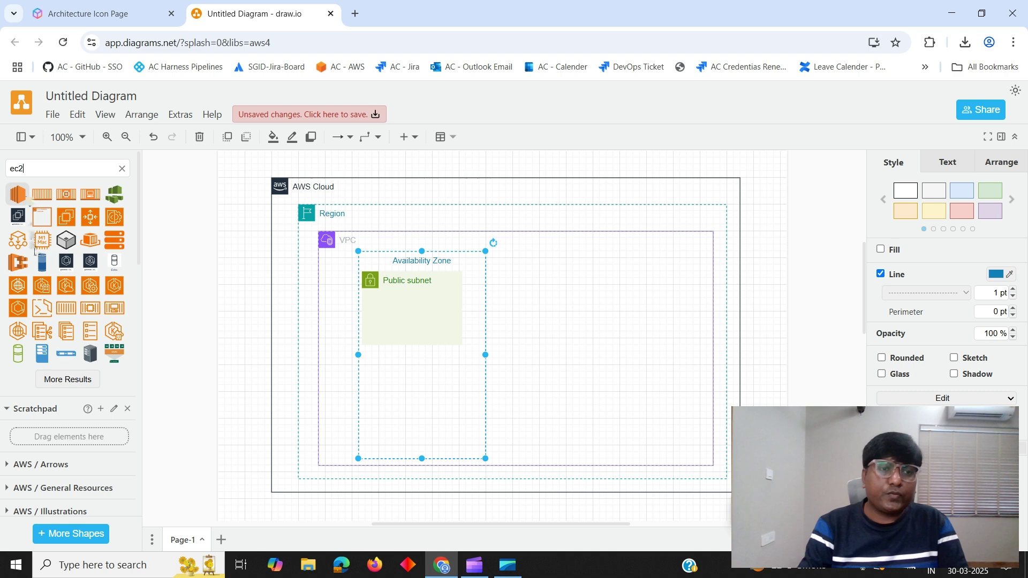
{"action": "mouse_move", "coordinate": [64, 222]}
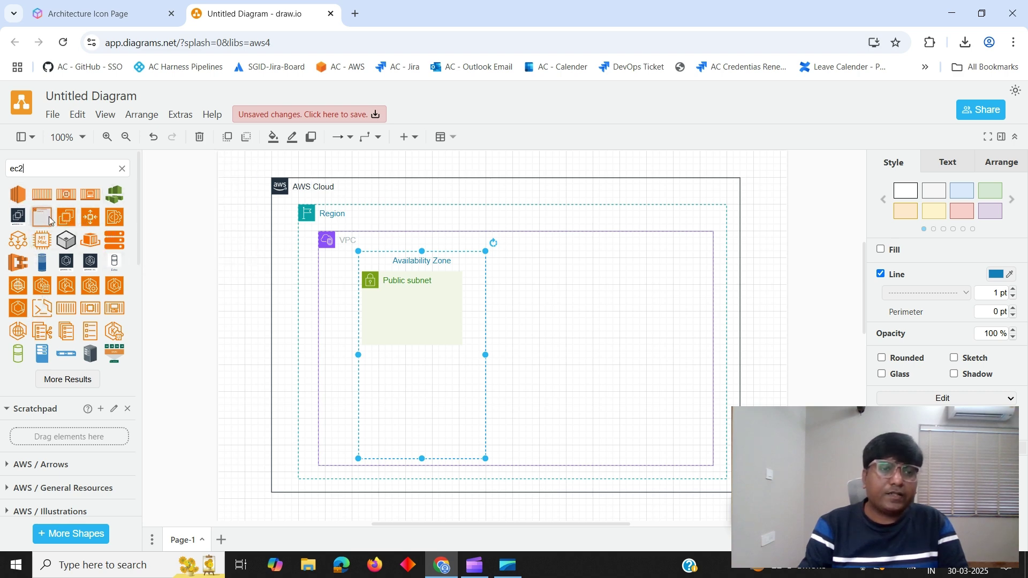
{"action": "left_click_drag", "start_coordinate": [65, 217], "coordinate": [406, 308]}
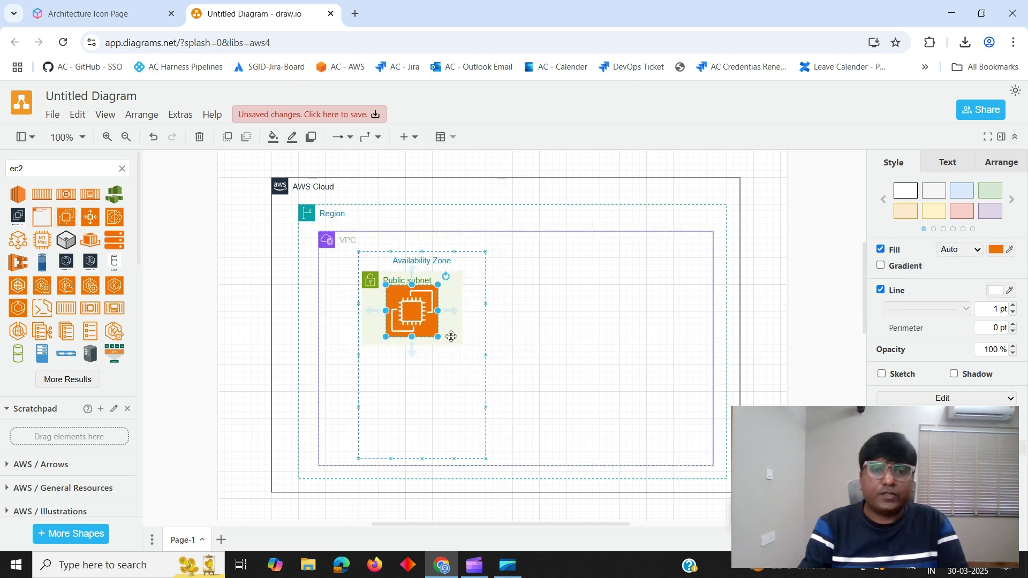
Shrink the EC2 icon slightly and position it below the Public subnet label, within the subnet.
{"action": "left_click", "coordinate": [611, 322]}
{"action": "left_click", "coordinate": [453, 322]}
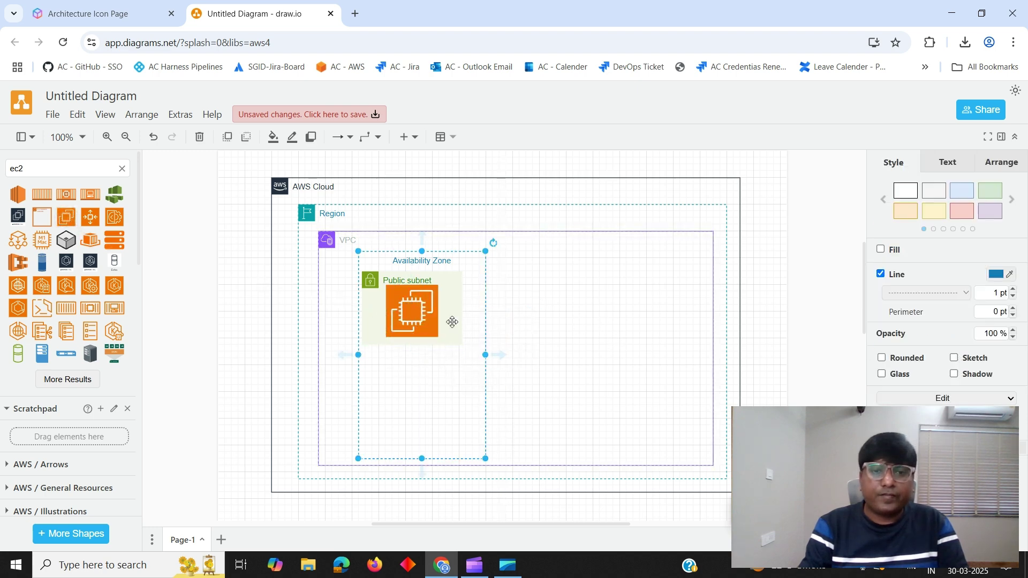
{"action": "left_click", "coordinate": [395, 348]}
{"action": "left_click", "coordinate": [382, 328]}
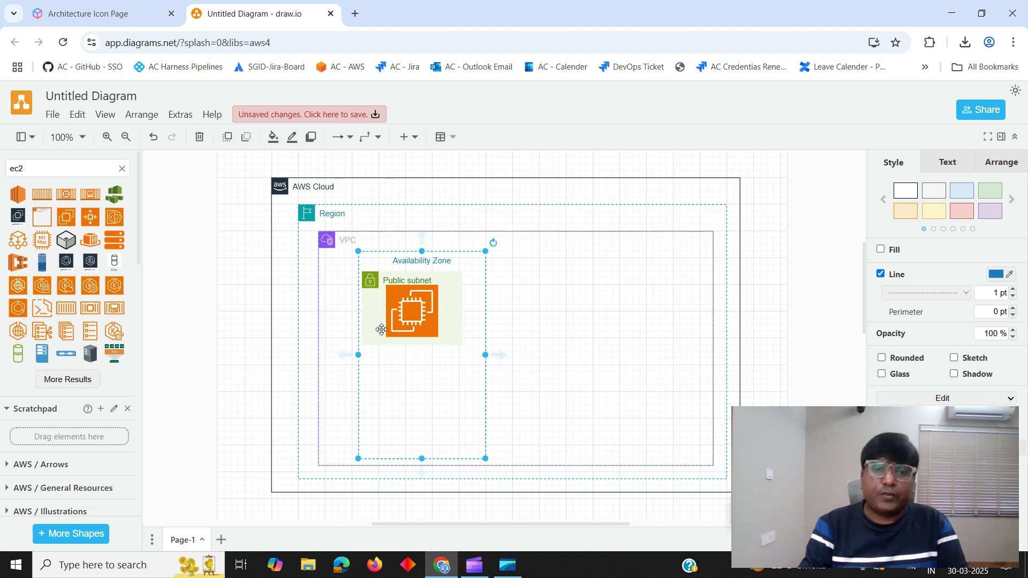
{"action": "left_click", "coordinate": [602, 314]}
{"action": "left_click", "coordinate": [409, 311]}
{"action": "mouse_move", "coordinate": [409, 310]}
{"action": "left_mouse_down"}
{"action": "mouse_move", "coordinate": [435, 334]}
{"action": "mouse_move", "coordinate": [409, 320]}
{"action": "left_mouse_up"}
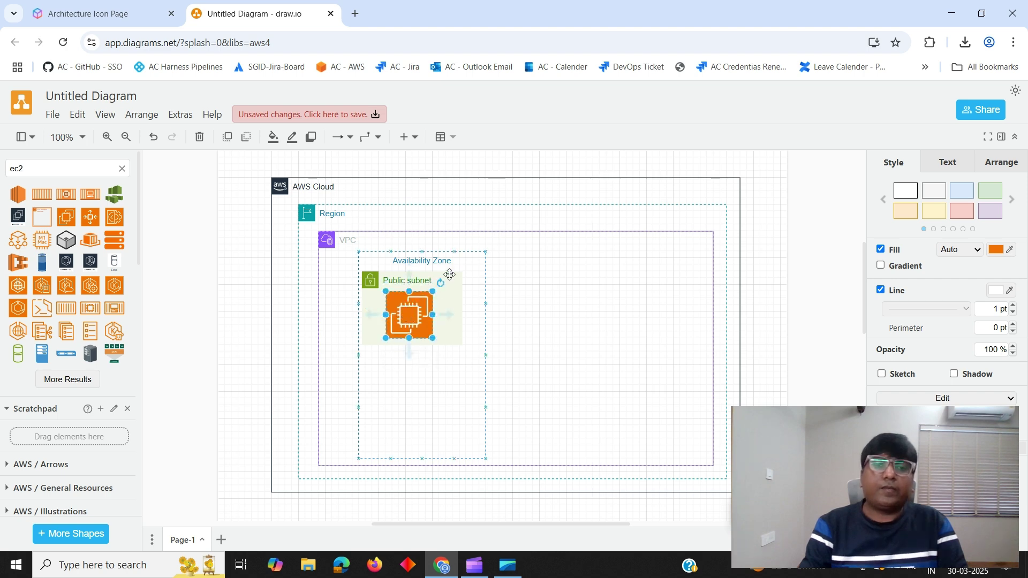
{"action": "left_click", "coordinate": [551, 300]}
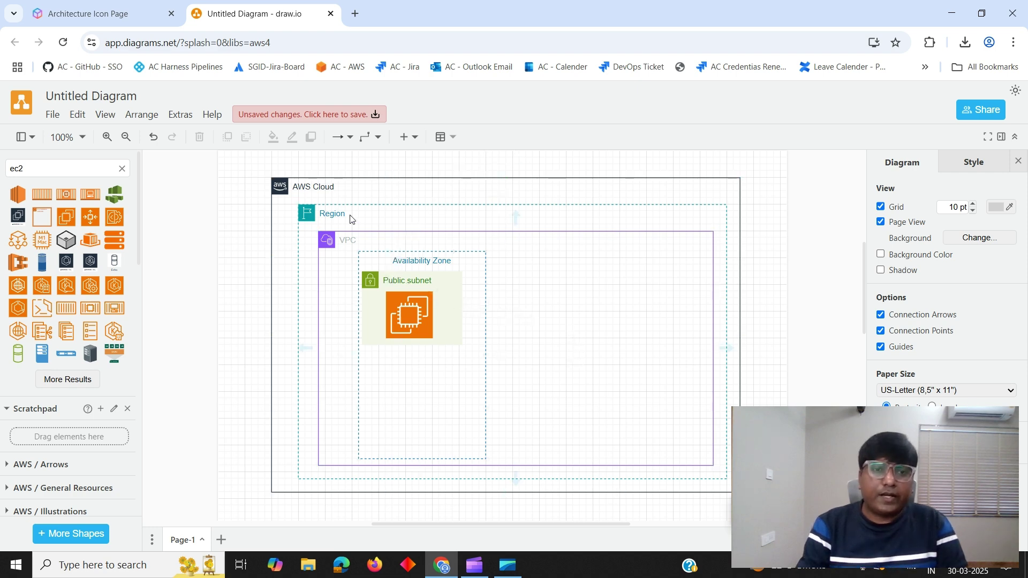
Search the shapes for "internet gateway" and place a small purple Internet Gateway icon on the VPC's upper border.
{"action": "left_click", "coordinate": [123, 169]}
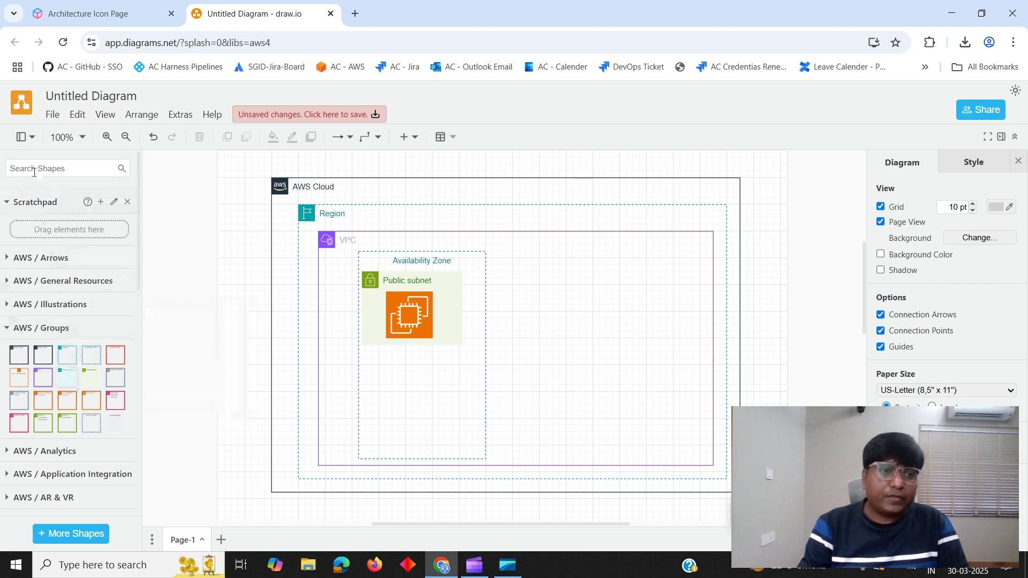
{"action": "type", "text": "l"}
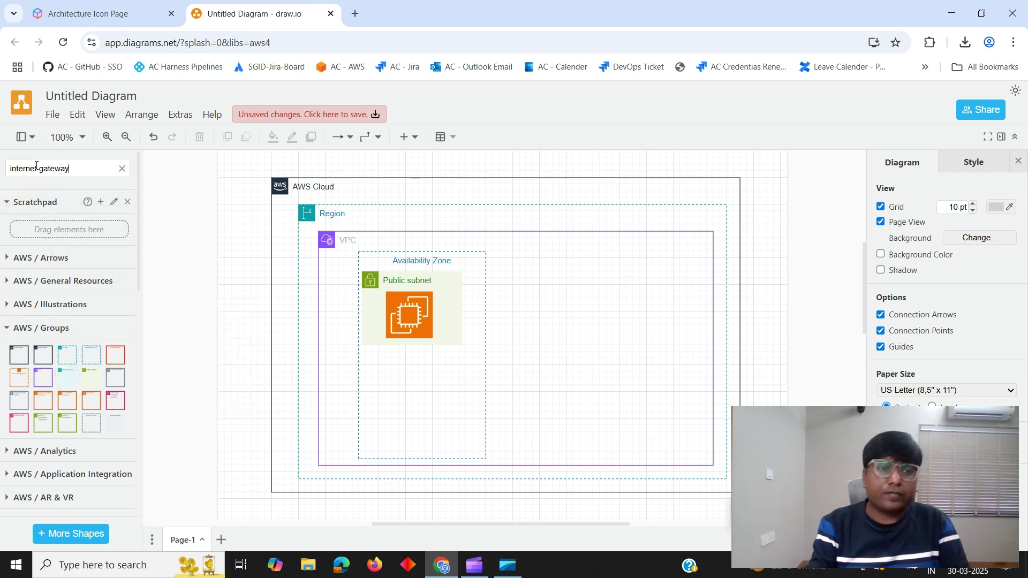
{"action": "key", "text": "Return"}
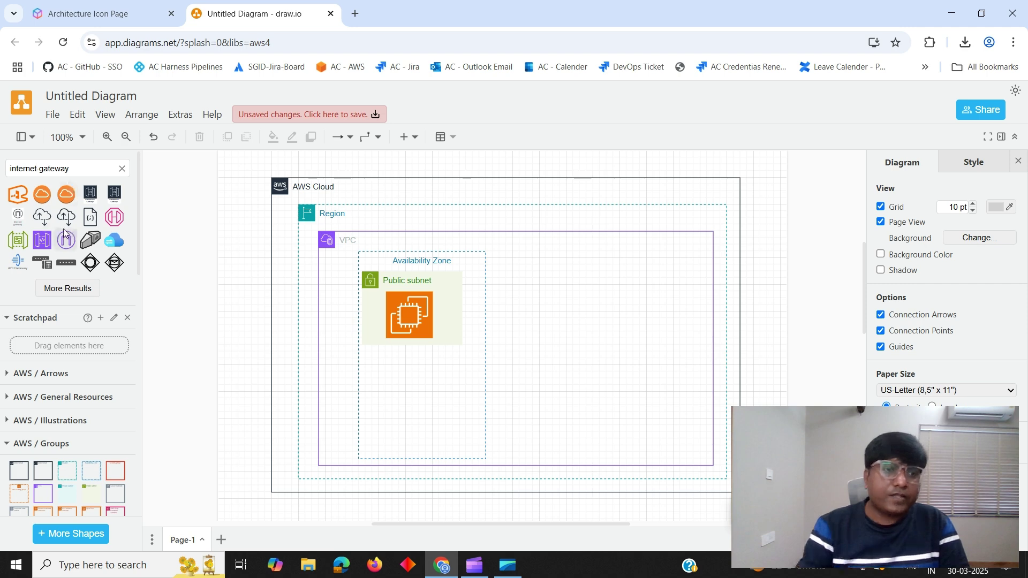
{"action": "mouse_move", "coordinate": [23, 200]}
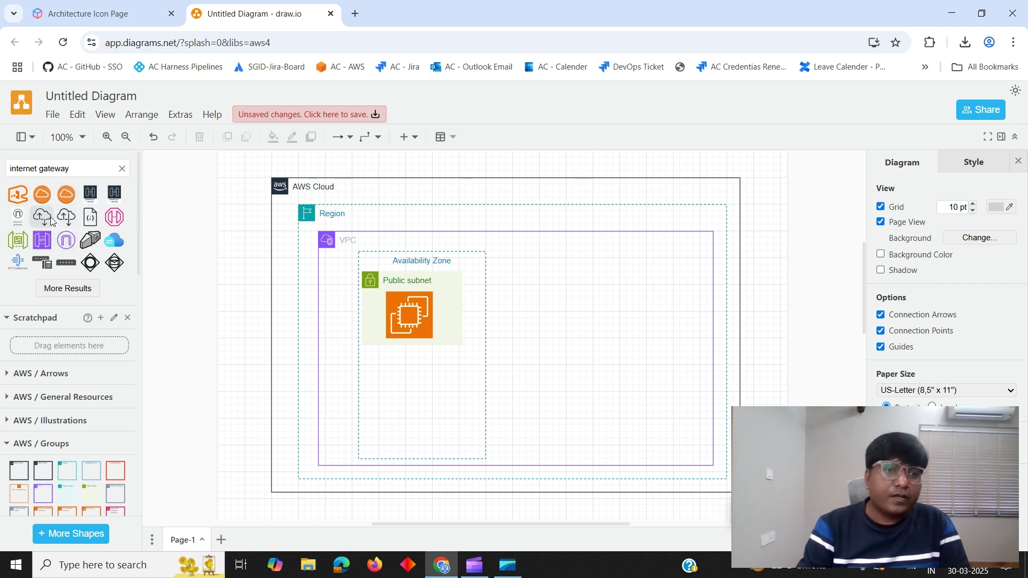
{"action": "mouse_move", "coordinate": [68, 247]}
{"action": "left_click_drag", "start_coordinate": [67, 247], "coordinate": [504, 239]}
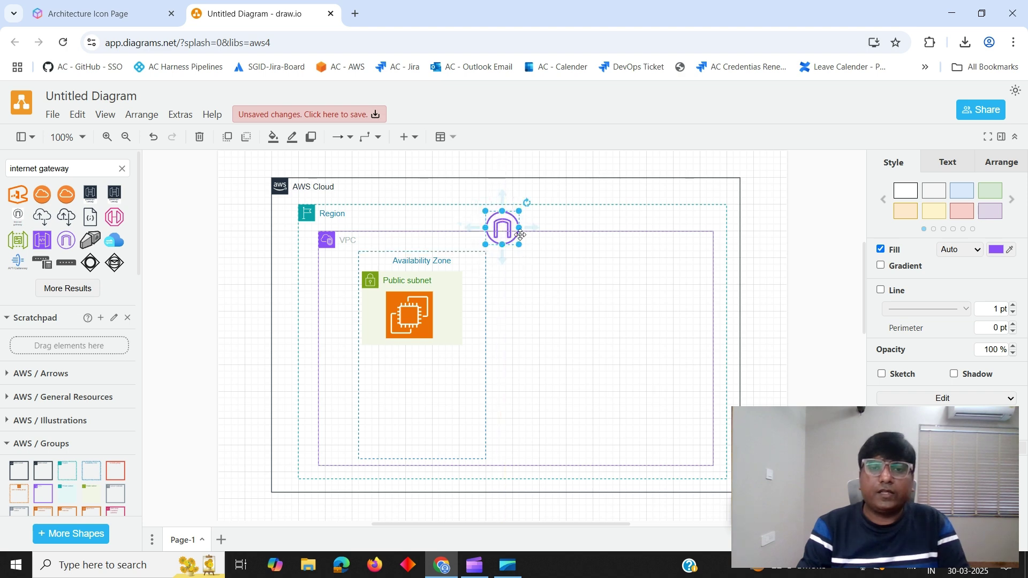
{"action": "double_click", "coordinate": [582, 299]}
{"action": "left_click", "coordinate": [553, 271]}
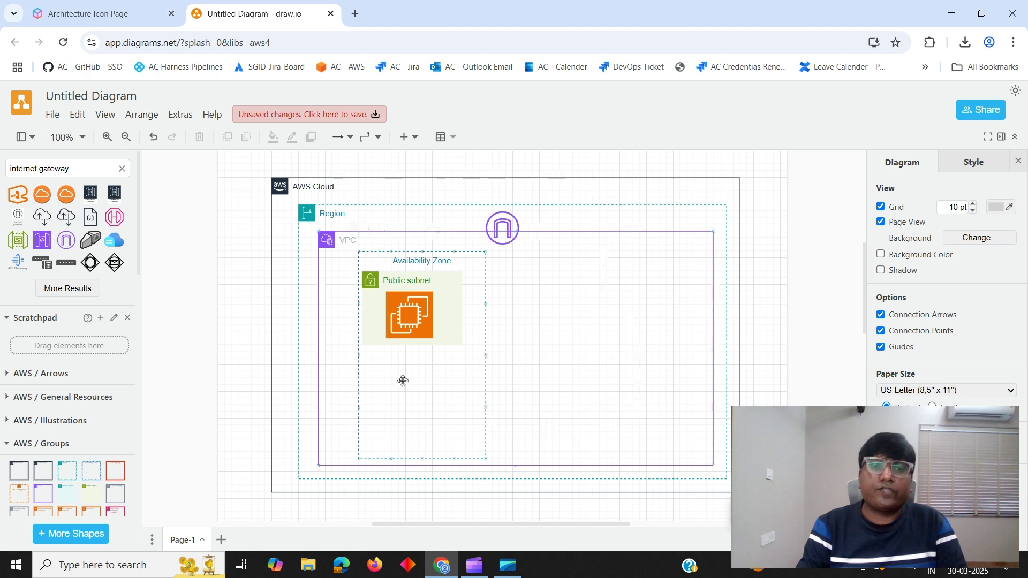
Search the shapes for "user", insert the outlined user icon and place it, slightly shrunk, at the AWS Cloud's upper border.
{"action": "triple_click", "coordinate": [71, 169]}
{"action": "type", "text": "user"}
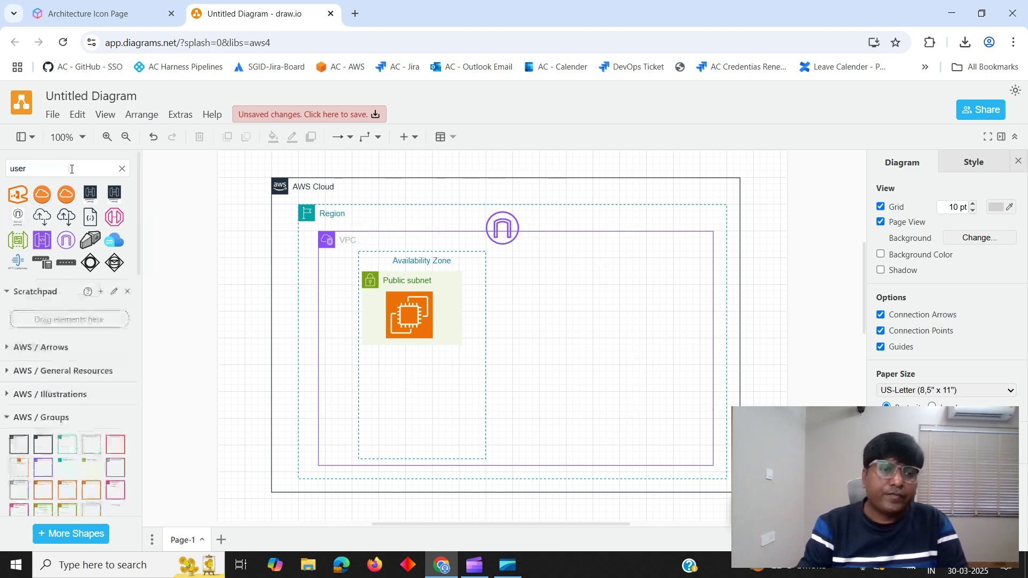
{"action": "left_click", "coordinate": [43, 265]}
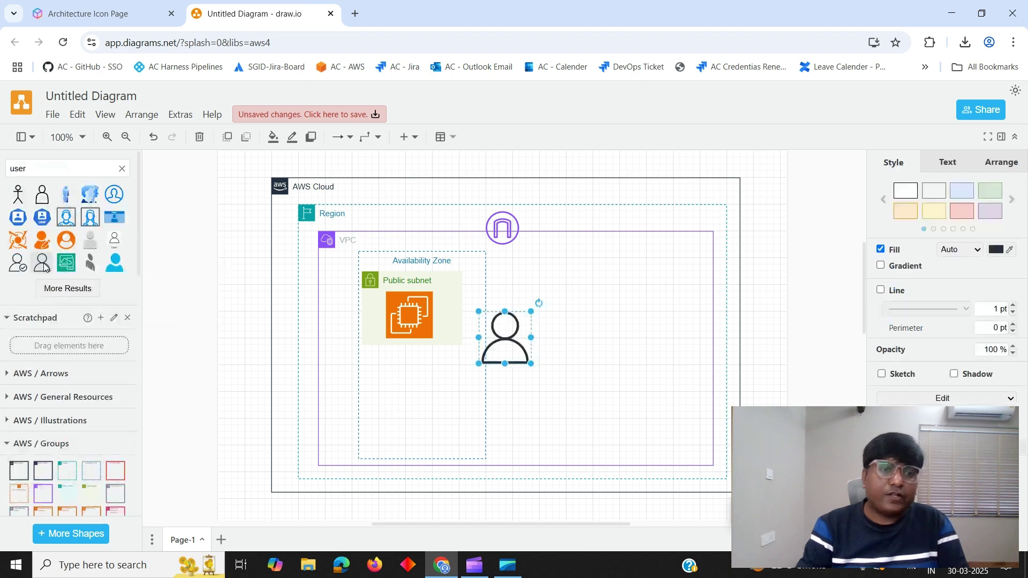
{"action": "left_click_drag", "start_coordinate": [503, 334], "coordinate": [607, 184]}
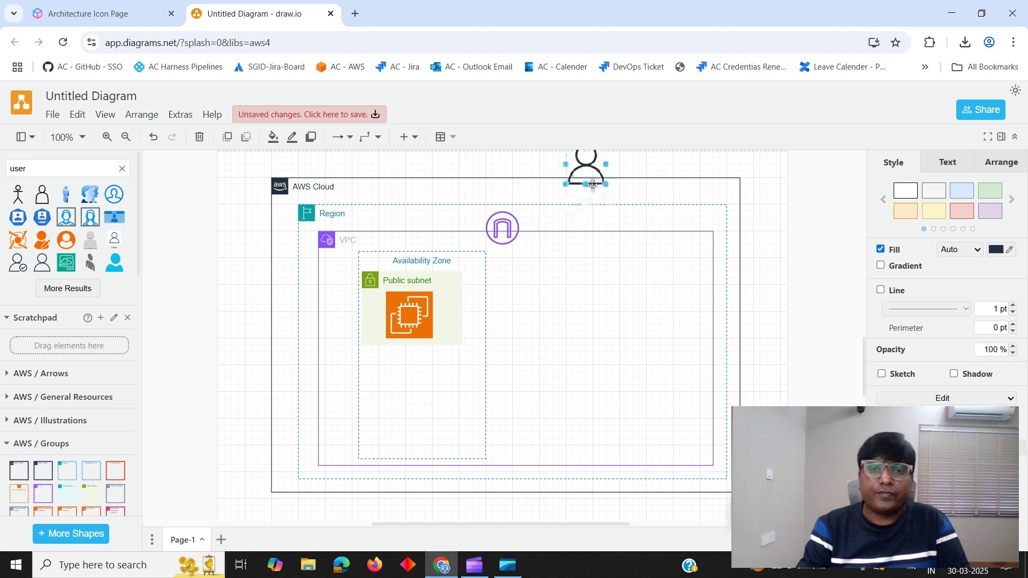
Shift the whole diagram down and move the user icon above the AWS Cloud group, aligned with the Internet Gateway.
{"action": "key", "text": "ctrl+a"}
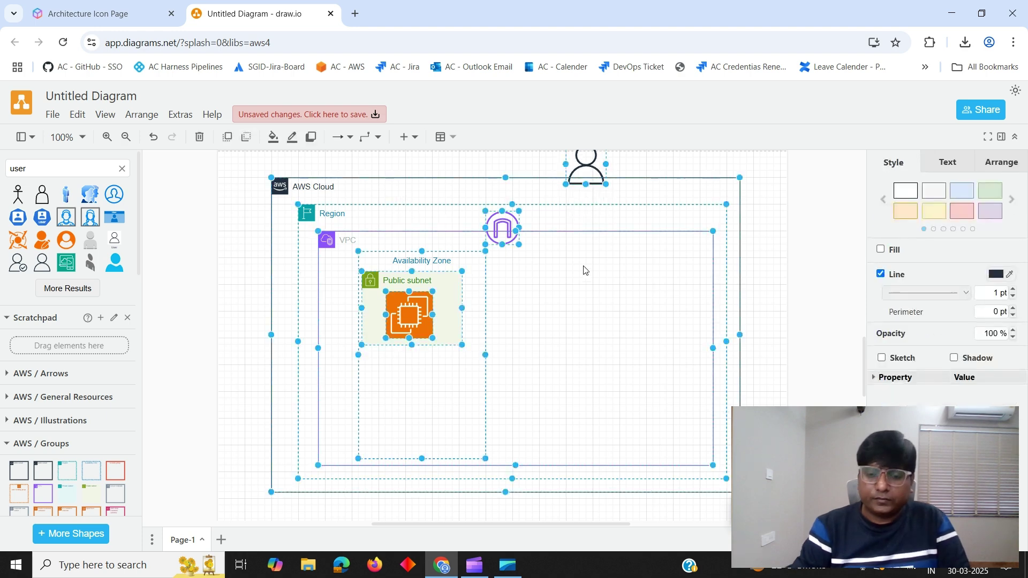
{"action": "key", "text": "Down"}
{"action": "key", "text": "Down"}
{"action": "key", "text": "Down"}
{"action": "key", "text": "Down"}
{"action": "key", "text": "Down"}
{"action": "key", "text": "Down"}
{"action": "key", "text": "Down"}
{"action": "key", "text": "Down"}
{"action": "key", "text": "Down"}
{"action": "key", "text": "Down"}
{"action": "key", "text": "Down"}
{"action": "key", "text": "Down"}
{"action": "key", "text": "Down"}
{"action": "key", "text": "Down"}
{"action": "key", "text": "Down"}
{"action": "key", "text": "Down"}
{"action": "key", "text": "Down"}
{"action": "key", "text": "Down"}
{"action": "key", "text": "Down"}
{"action": "key", "text": "Down"}
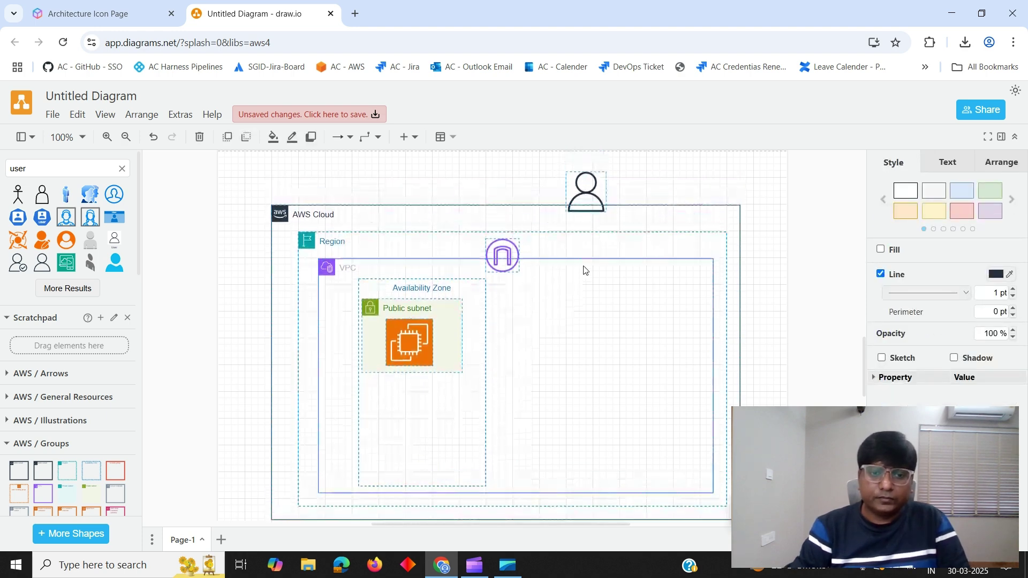
{"action": "key", "text": "Down"}
{"action": "key", "text": "Down"}
{"action": "key", "text": "Down"}
{"action": "key", "text": "Down"}
{"action": "key", "text": "Down"}
{"action": "key", "text": "Down"}
{"action": "key", "text": "Down"}
{"action": "key", "text": "Down"}
{"action": "key", "text": "Down"}
{"action": "key", "text": "Down"}
{"action": "key", "text": "Down"}
{"action": "key", "text": "Down"}
{"action": "key", "text": "Down"}
{"action": "key", "text": "Down"}
{"action": "key", "text": "Down"}
{"action": "key", "text": "Down"}
{"action": "key", "text": "Down"}
{"action": "key", "text": "Down"}
{"action": "key", "text": "Down"}
{"action": "key", "text": "Down"}
{"action": "left_click", "coordinate": [689, 200]}
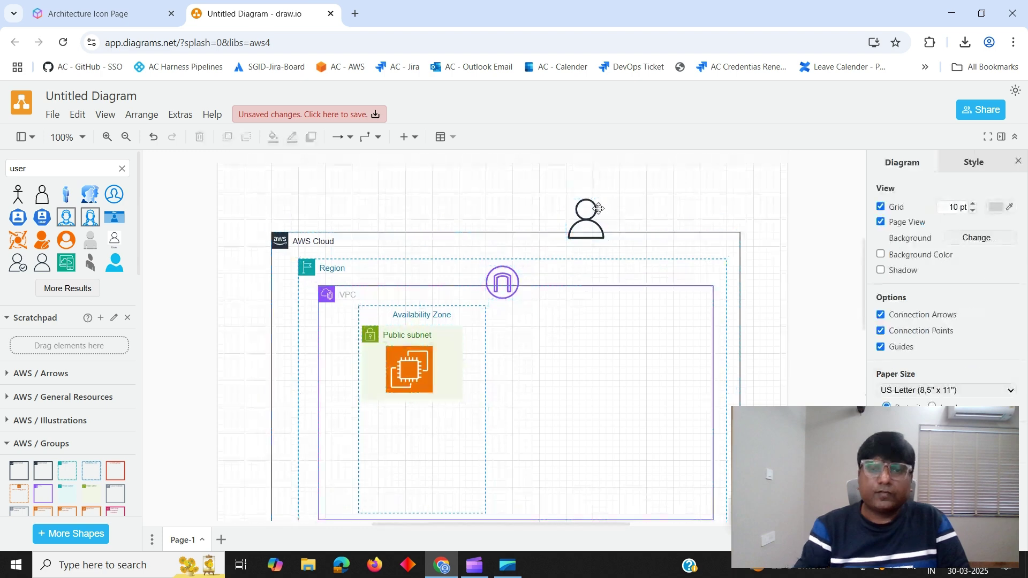
{"action": "left_click_drag", "start_coordinate": [599, 209], "coordinate": [501, 169]}
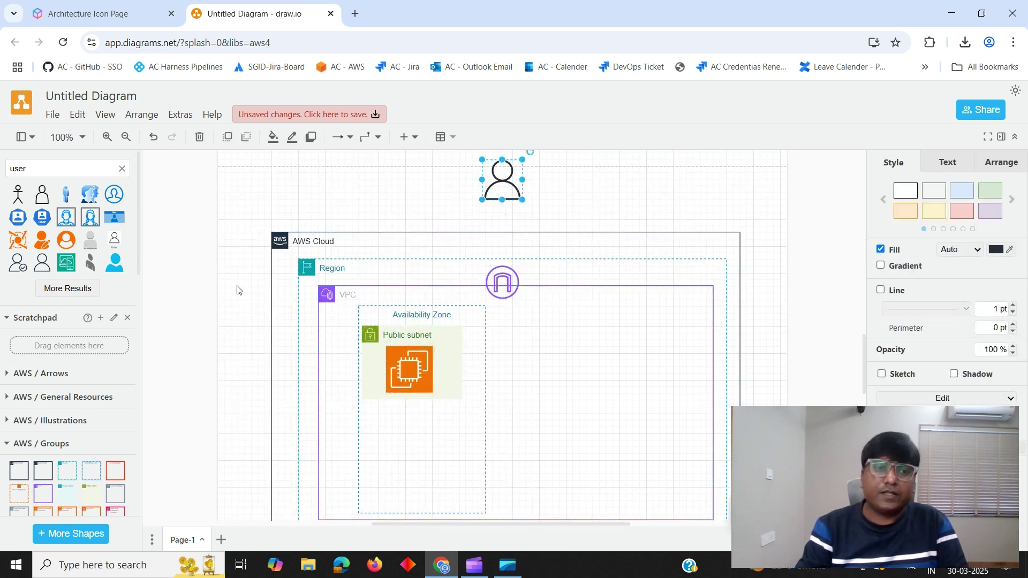
Search the shapes for "arrow" and connect the user icon to the AWS Cloud's upper border with a straight directional arrow.
{"action": "double_click", "coordinate": [28, 168]}
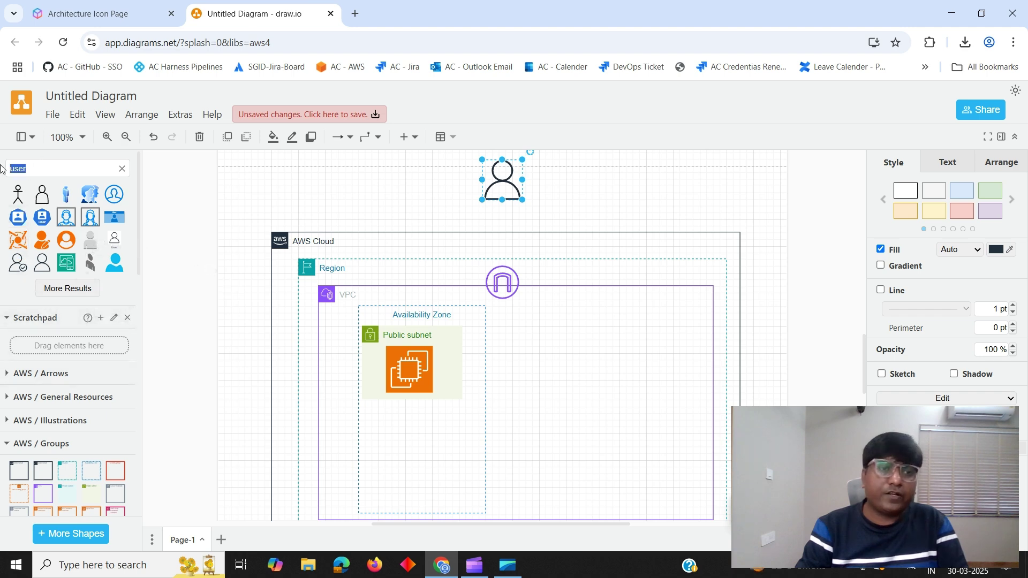
{"action": "type", "text": "arrow"}
{"action": "key", "text": "Return"}
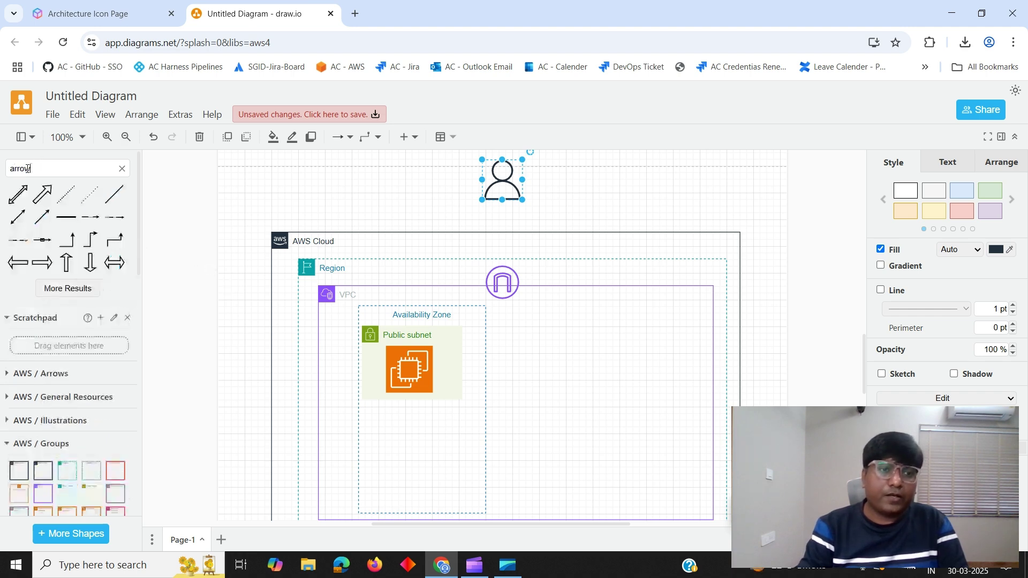
{"action": "left_click", "coordinate": [42, 217]}
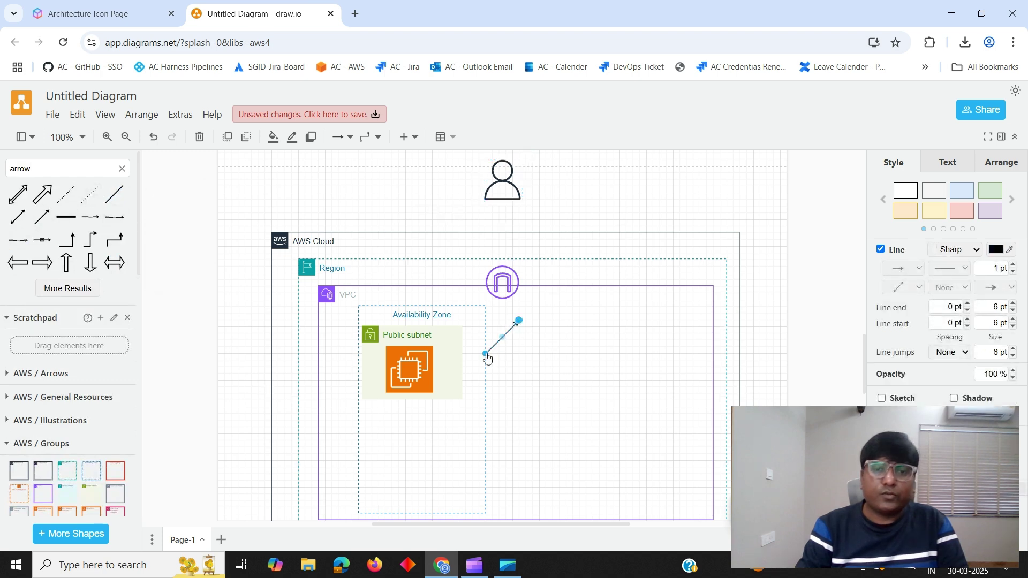
{"action": "left_click_drag", "start_coordinate": [486, 354], "coordinate": [504, 201]}
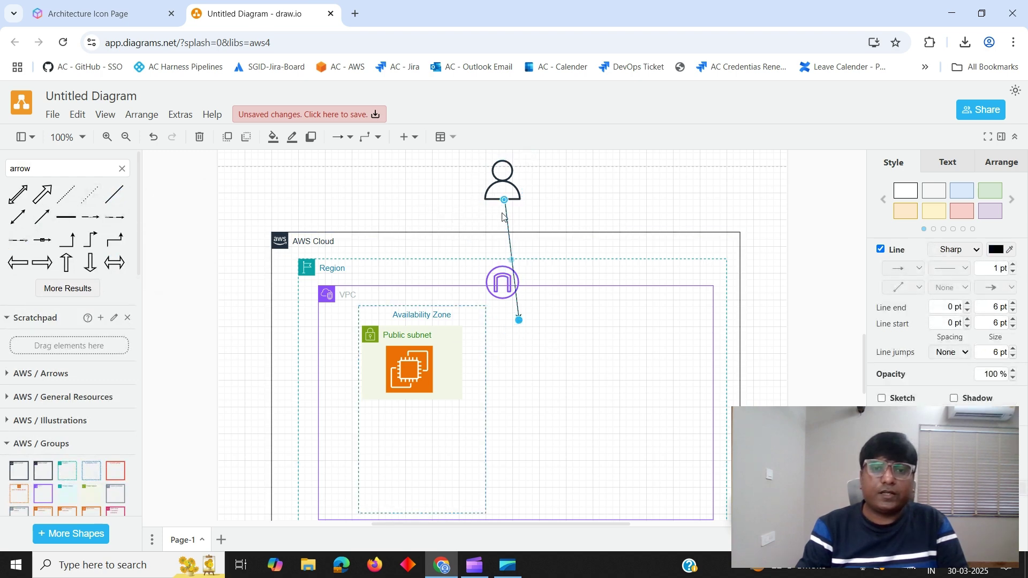
{"action": "left_click_drag", "start_coordinate": [518, 320], "coordinate": [504, 234]}
{"action": "left_click", "coordinate": [611, 228]}
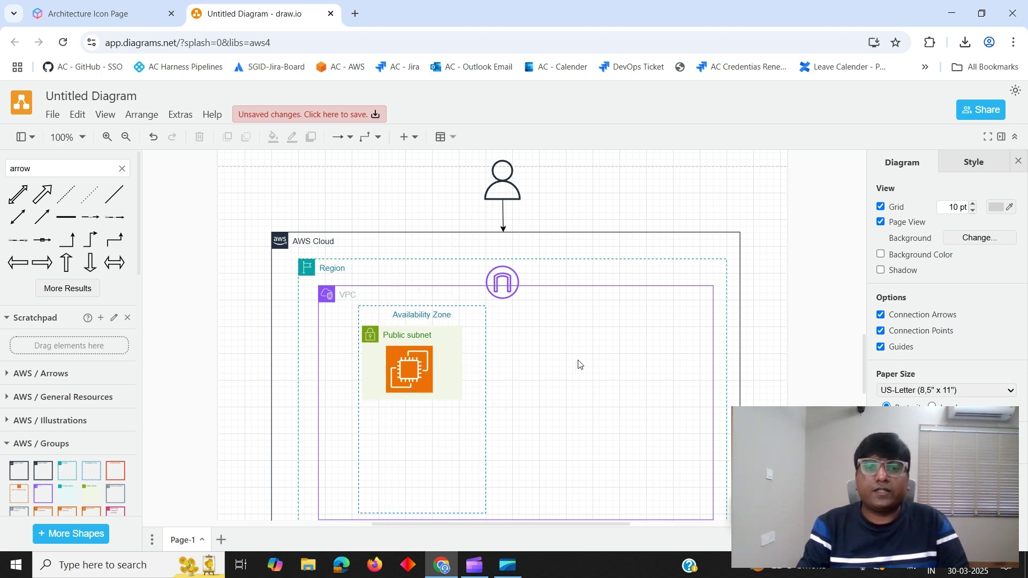
Duplicate the Availability Zone group and move the copy to the right side of the VPC.
{"action": "left_click", "coordinate": [452, 309]}
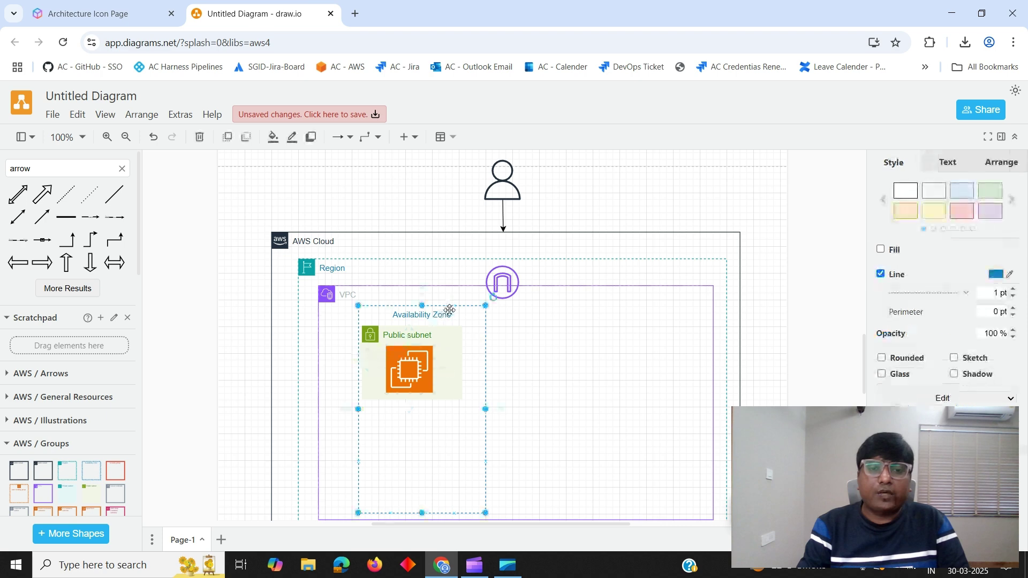
{"action": "key", "text": "ctrl+d"}
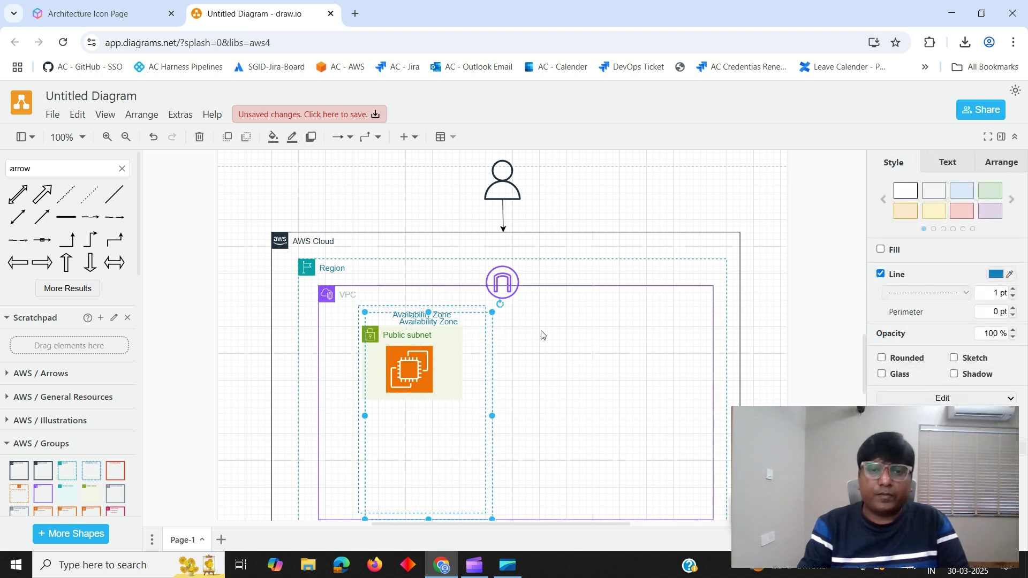
{"action": "left_click_drag", "start_coordinate": [477, 316], "coordinate": [668, 302]}
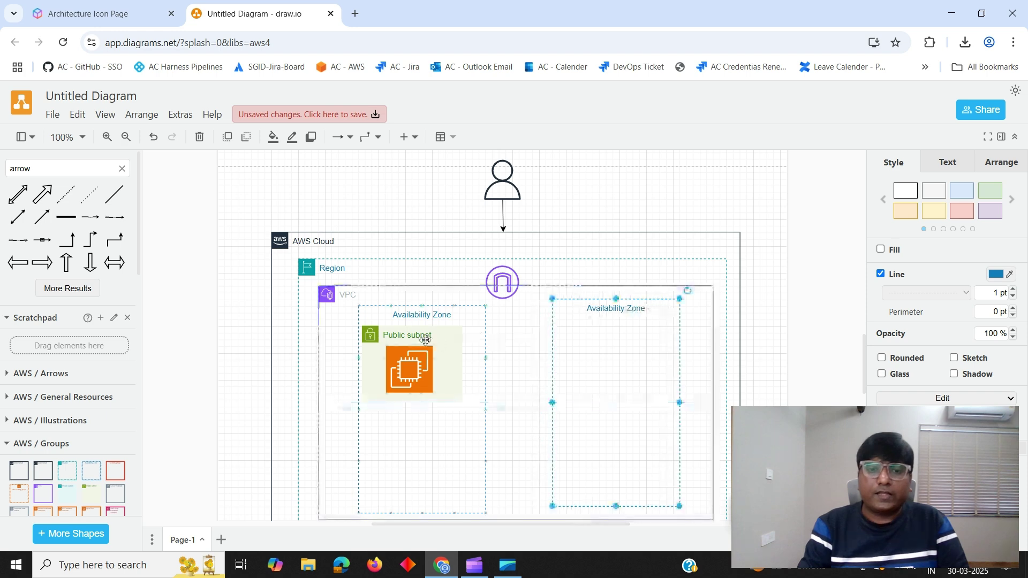
Place an EC2 icon inside the right Availability Zone's public subnet and delete the stray Text label beside the Internet Gateway.
{"action": "left_click", "coordinate": [425, 341]}
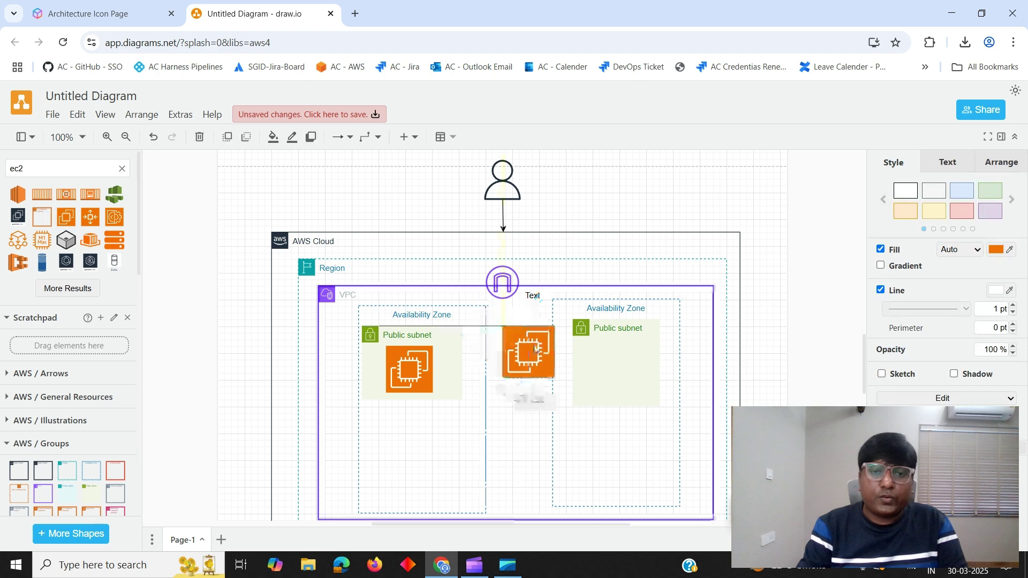
{"action": "left_click_drag", "start_coordinate": [536, 349], "coordinate": [619, 365]}
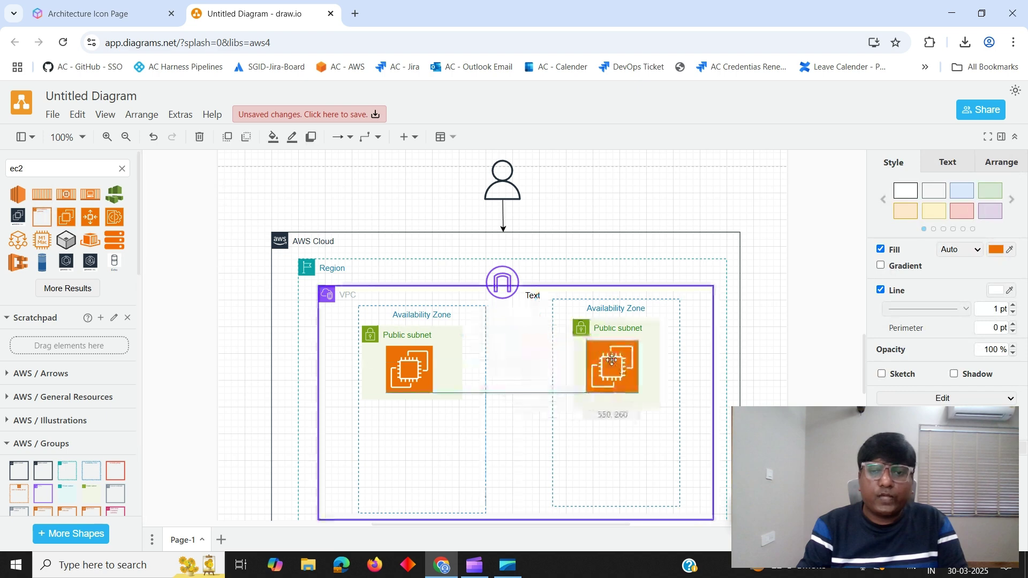
{"action": "double_click", "coordinate": [780, 335]}
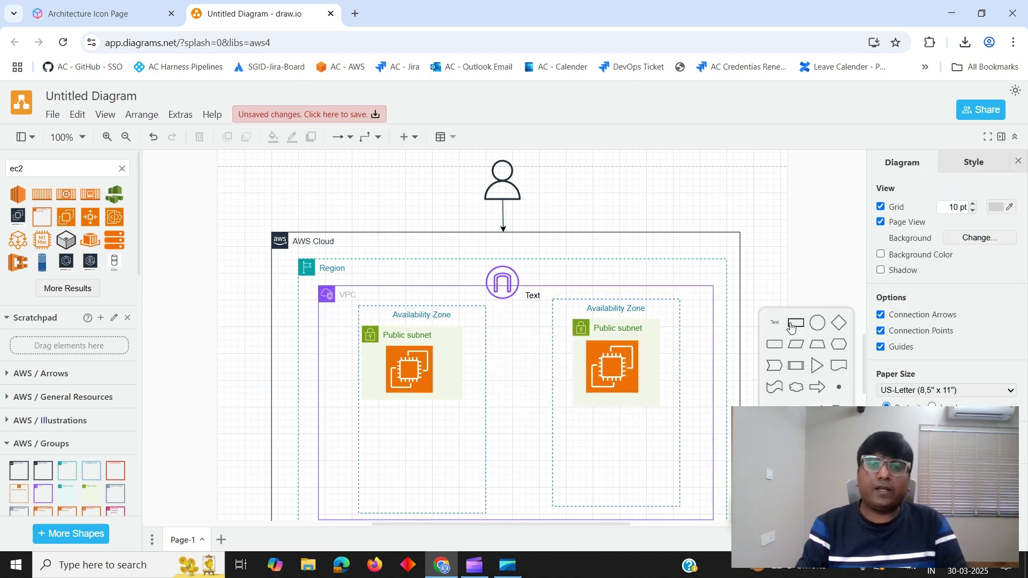
{"action": "double_click", "coordinate": [782, 254]}
{"action": "left_click", "coordinate": [726, 181]}
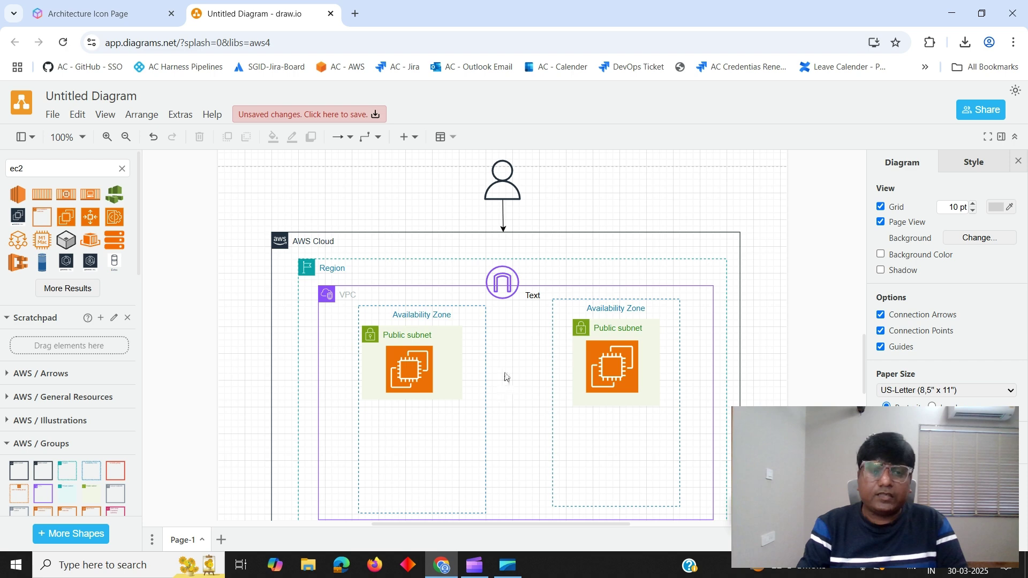
{"action": "left_click", "coordinate": [532, 295]}
{"action": "key", "text": "Delete"}
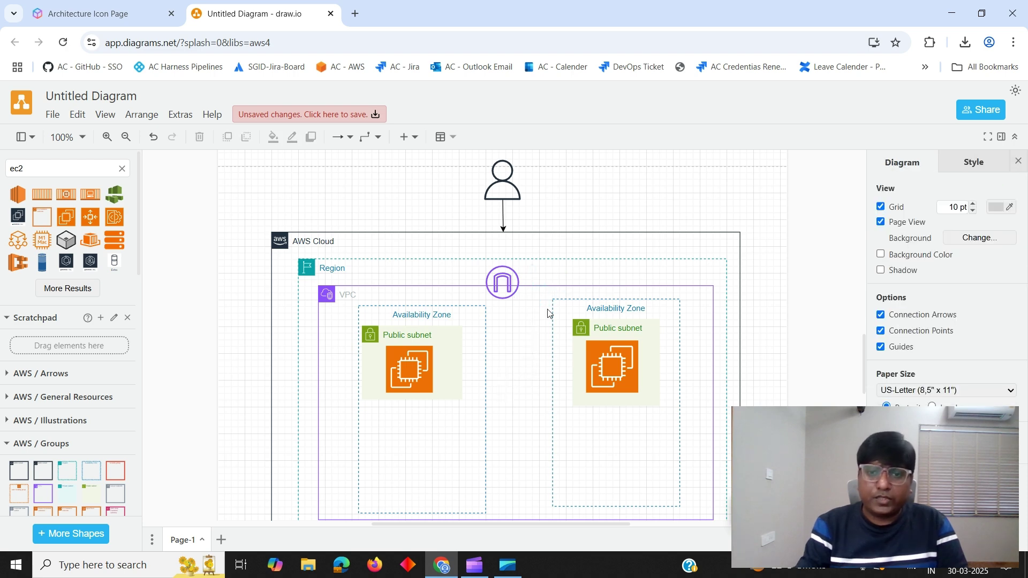
Search the shapes for "load balancer" and place the round Application Load Balancer icon between the two Availability Zones.
{"action": "left_click", "coordinate": [40, 170]}
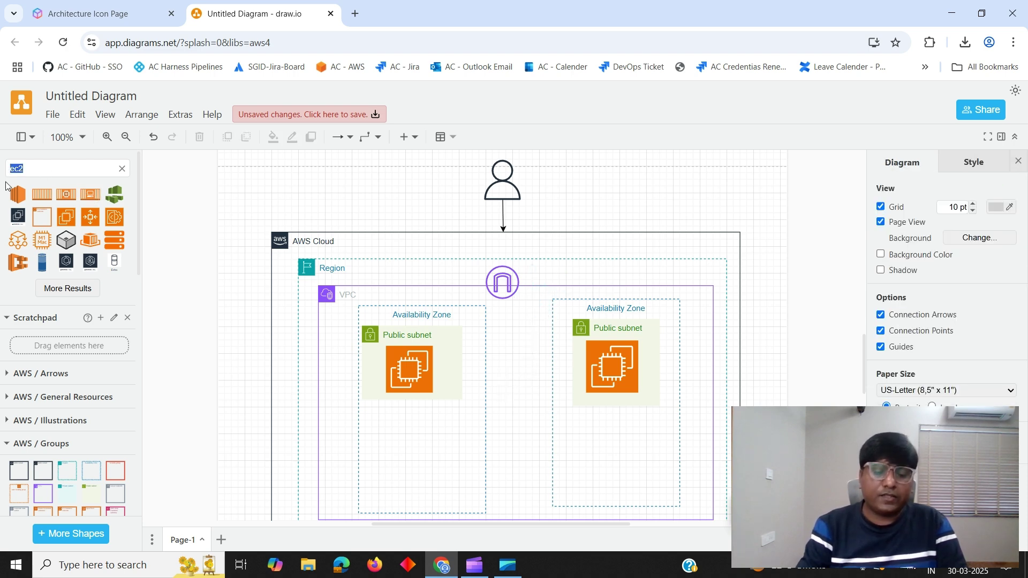
{"action": "type", "text": "load"}
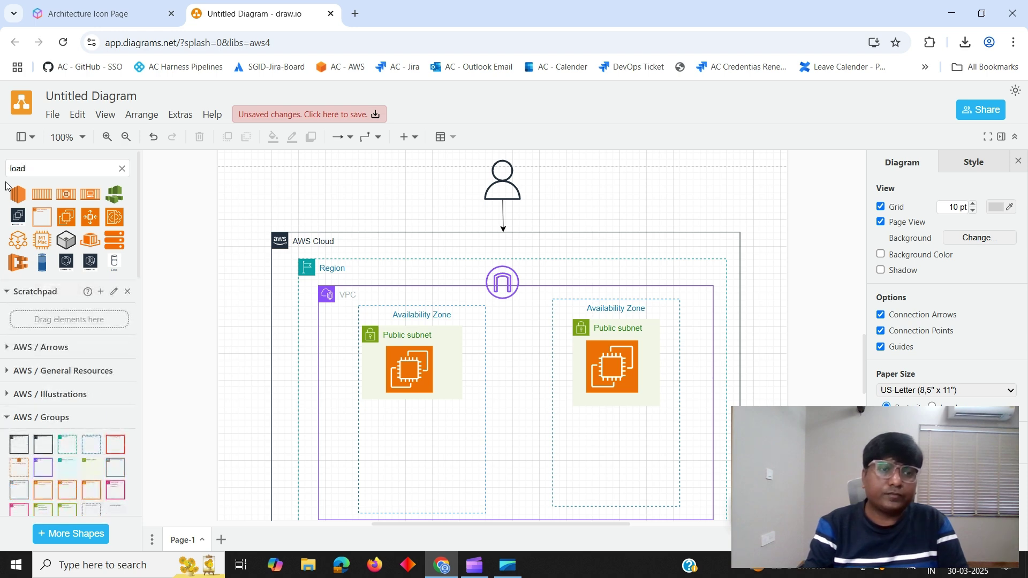
{"action": "type", "text": "balancer"}
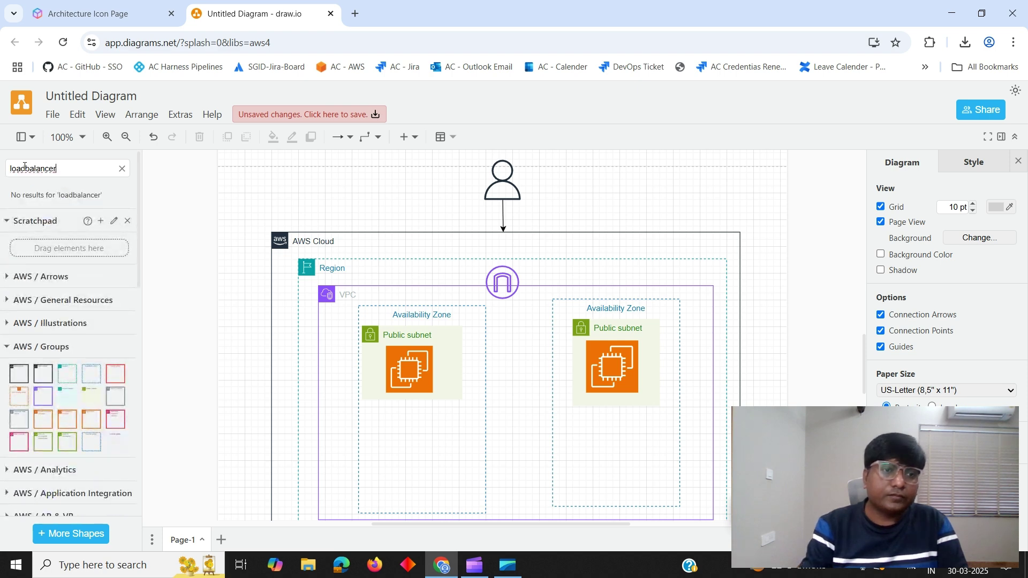
{"action": "left_click", "coordinate": [25, 168]}
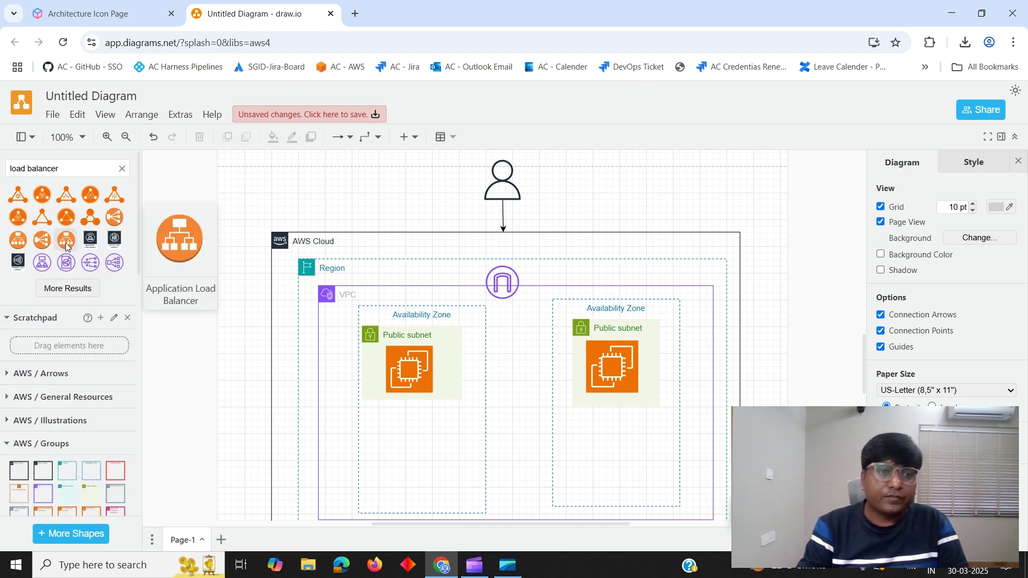
{"action": "left_click", "coordinate": [66, 245]}
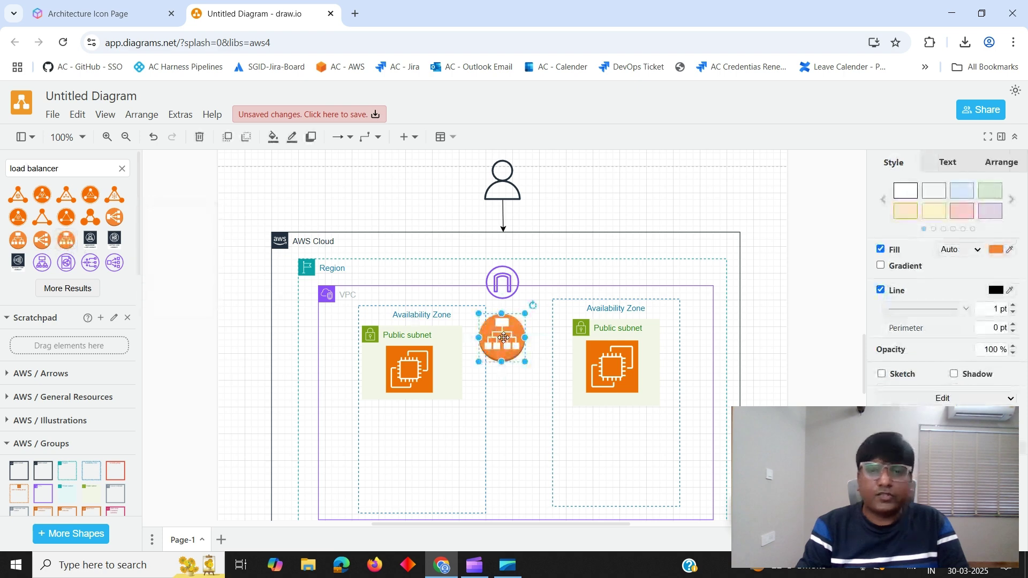
{"action": "mouse_move", "coordinate": [498, 340]}
{"action": "left_mouse_down"}
{"action": "mouse_move", "coordinate": [522, 348]}
{"action": "mouse_move", "coordinate": [513, 348]}
{"action": "left_mouse_up"}
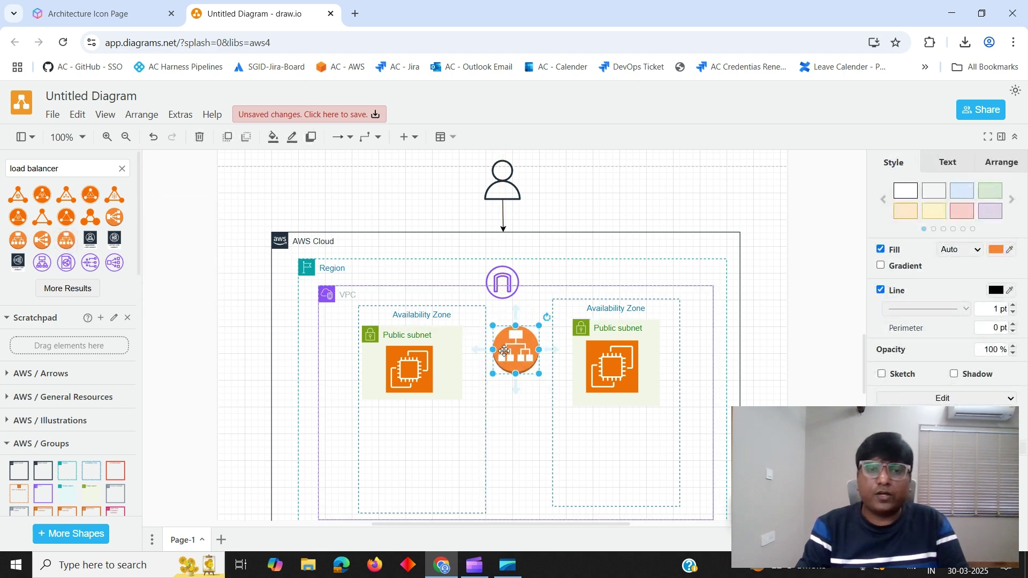
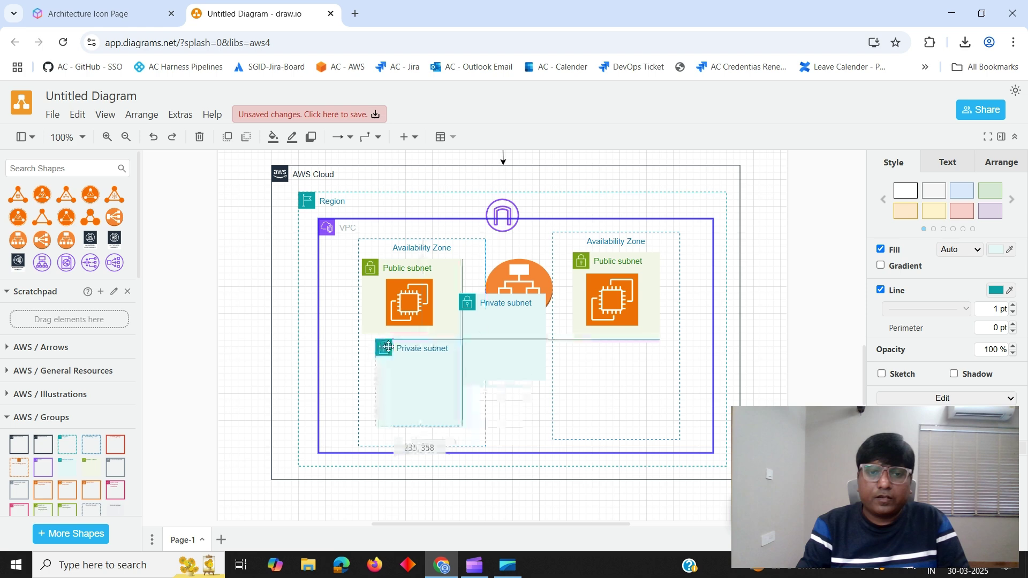
Shrink the private subnet groups and stack both below the public subnet in the left Availability Zone.
{"action": "left_click_drag", "start_coordinate": [463, 426], "coordinate": [452, 380]}
{"action": "left_click", "coordinate": [482, 344]}
{"action": "left_click", "coordinate": [495, 303]}
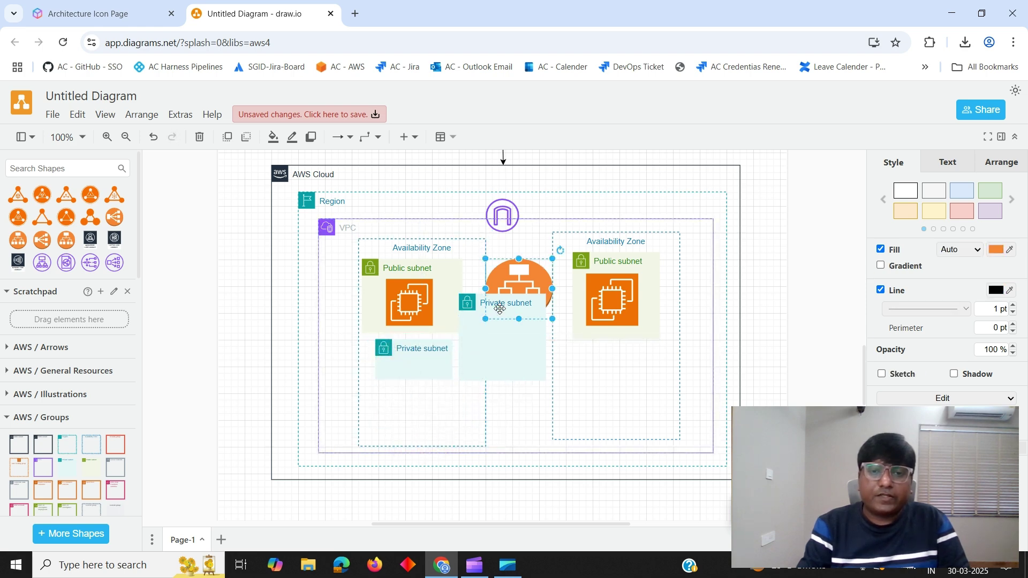
{"action": "left_click_drag", "start_coordinate": [463, 325], "coordinate": [479, 408]}
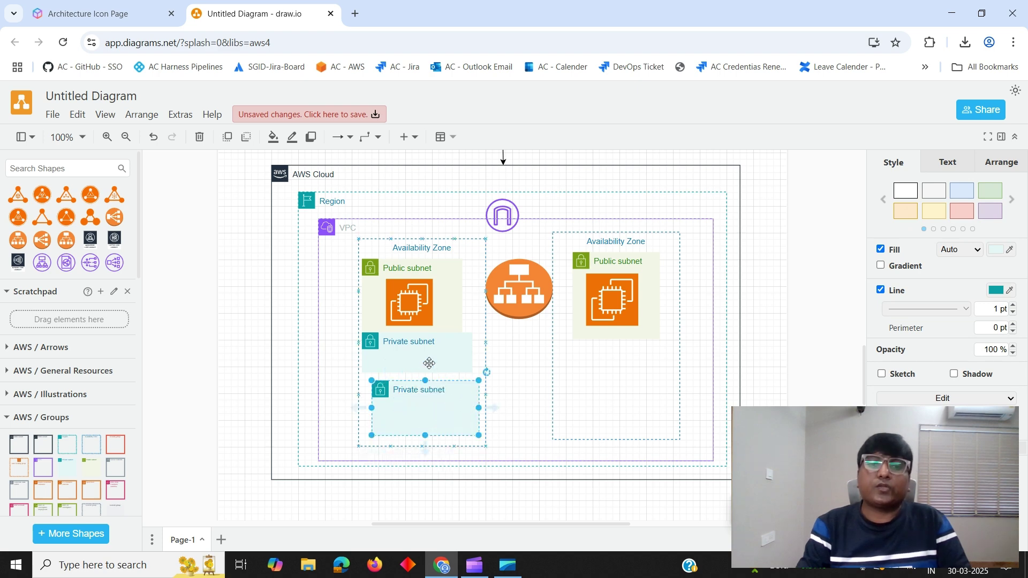
{"action": "left_click", "coordinate": [552, 375]}
{"action": "left_click", "coordinate": [453, 362]}
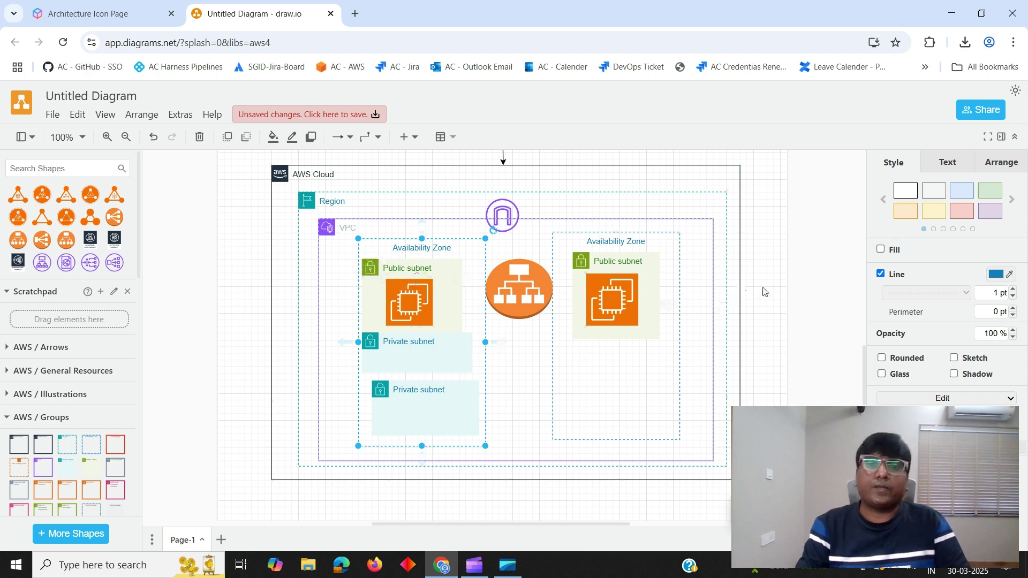
{"action": "left_click", "coordinate": [807, 273]}
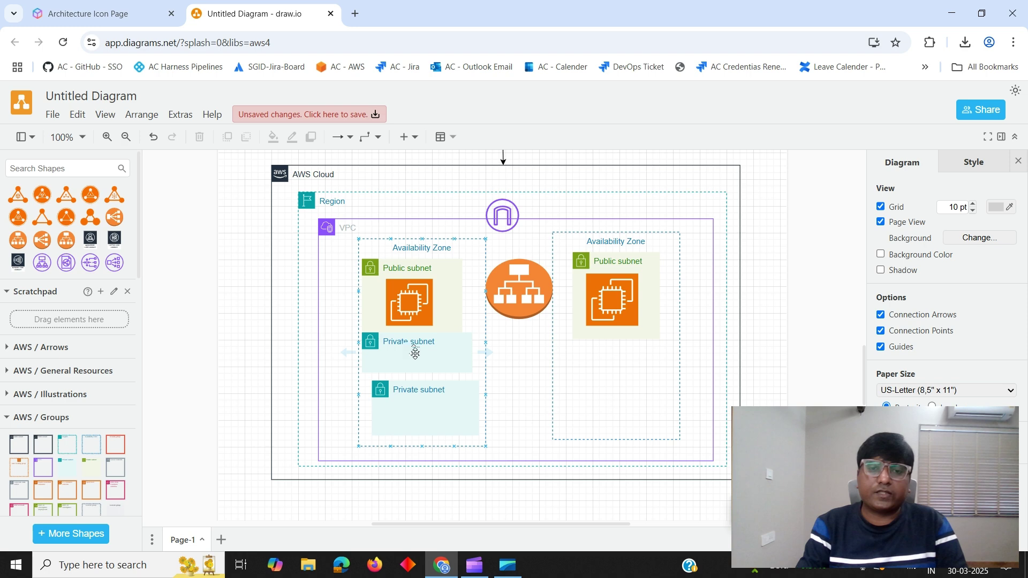
Search the shapes for "rds" and place the blue RDS icon, slightly shrunk, inside the lower private subnet.
{"action": "left_click", "coordinate": [428, 407]}
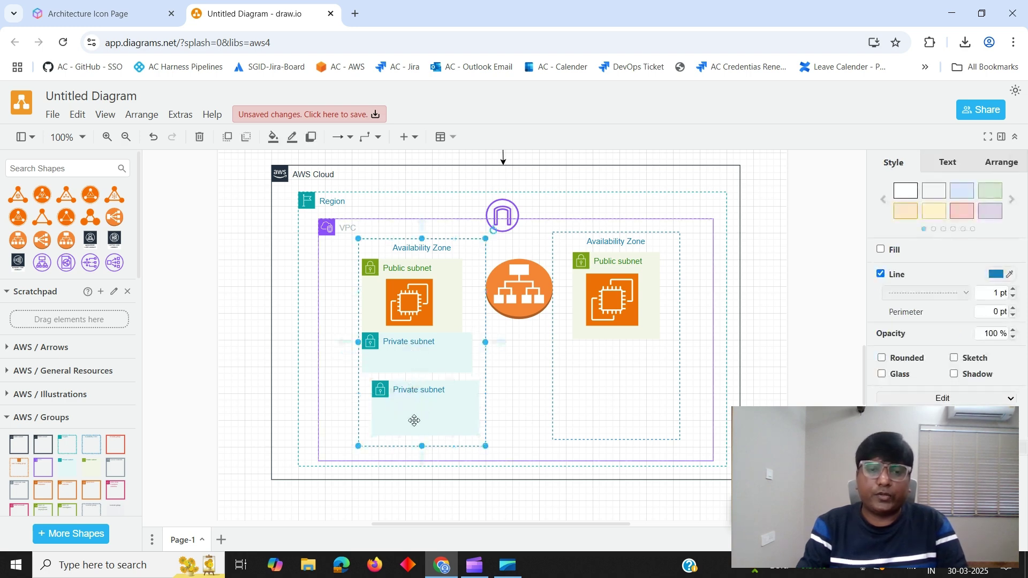
{"action": "left_click", "coordinate": [32, 171]}
{"action": "type", "text": "rds"}
{"action": "key", "text": "Return"}
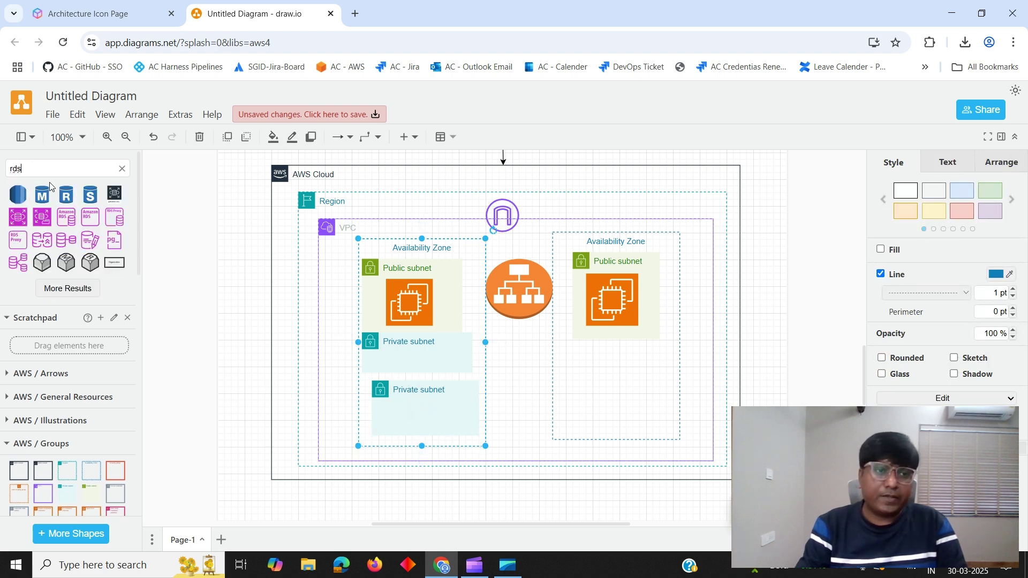
{"action": "left_click_drag", "start_coordinate": [18, 199], "coordinate": [426, 427]}
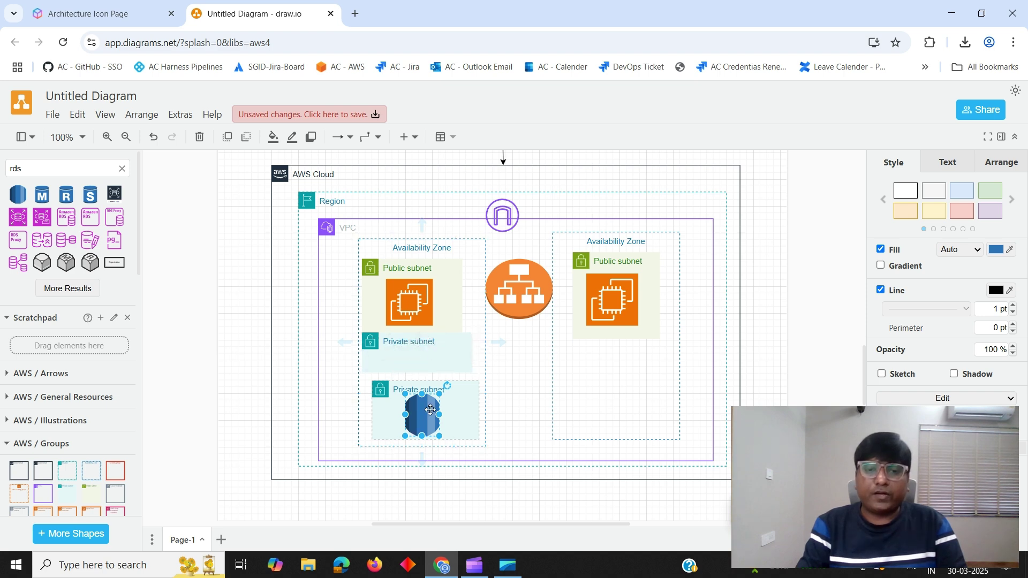
{"action": "left_click_drag", "start_coordinate": [441, 395], "coordinate": [434, 402]}
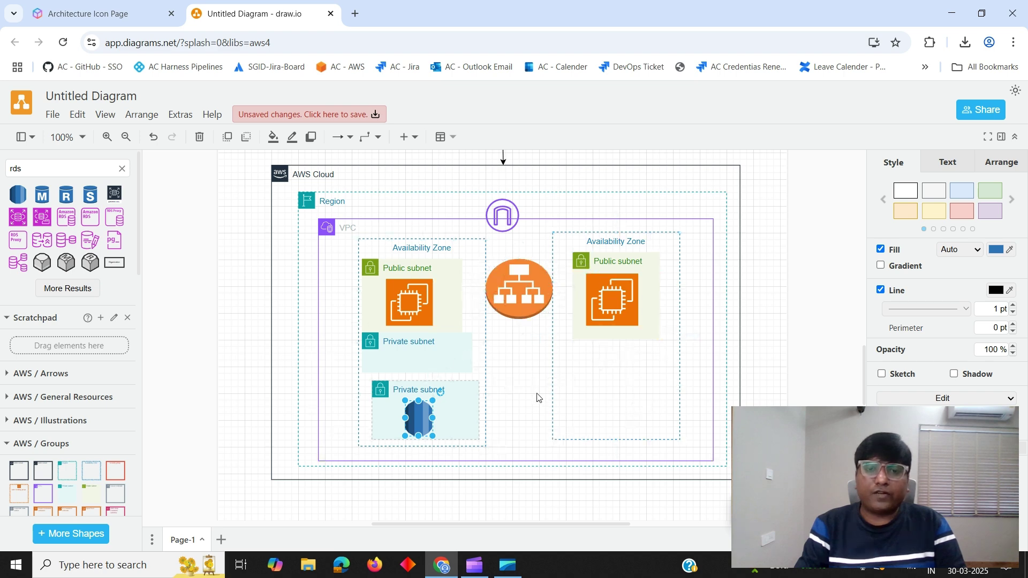
Review the whole diagram from the user icon down to the private subnets in the left Availability Zone.
{"action": "scroll", "coordinate": [538, 397], "scroll_direction": "up", "scroll_amount": 1}
{"action": "scroll", "coordinate": [538, 397], "scroll_direction": "down", "scroll_amount": 1}
{"action": "scroll", "coordinate": [469, 394], "scroll_direction": "up", "scroll_amount": 1}
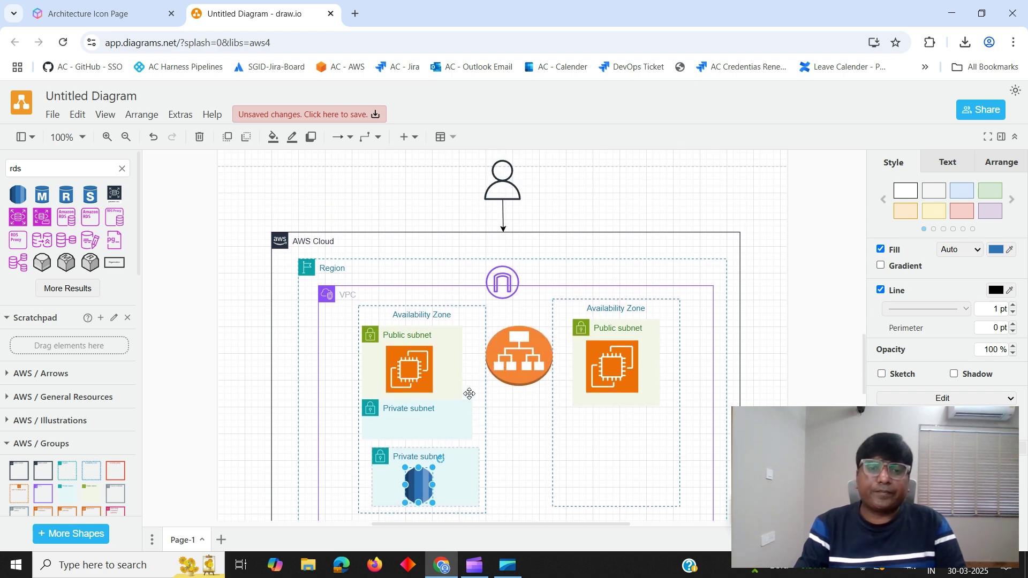
{"action": "scroll", "coordinate": [375, 385], "scroll_direction": "down", "scroll_amount": 1}
{"action": "scroll", "coordinate": [375, 409], "scroll_direction": "up", "scroll_amount": 1}
{"action": "scroll", "coordinate": [401, 413], "scroll_direction": "down", "scroll_amount": 1}
{"action": "scroll", "coordinate": [230, 303], "scroll_direction": "up", "scroll_amount": 2}
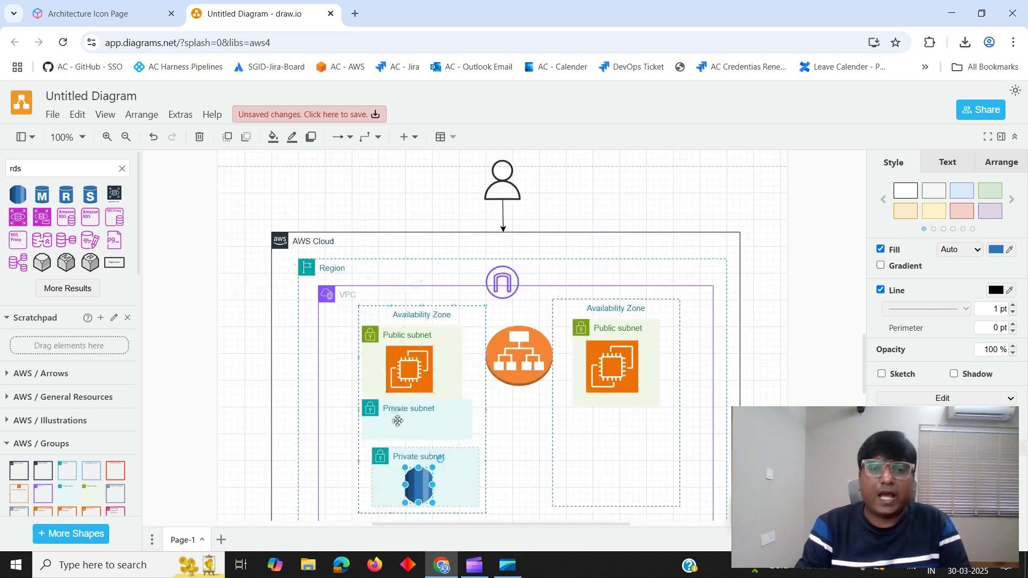
{"action": "scroll", "coordinate": [397, 409], "scroll_direction": "down", "scroll_amount": 1}
{"action": "scroll", "coordinate": [398, 410], "scroll_direction": "up", "scroll_amount": 2}
{"action": "scroll", "coordinate": [555, 222], "scroll_direction": "up", "scroll_amount": 1}
{"action": "scroll", "coordinate": [556, 222], "scroll_direction": "down", "scroll_amount": 2}
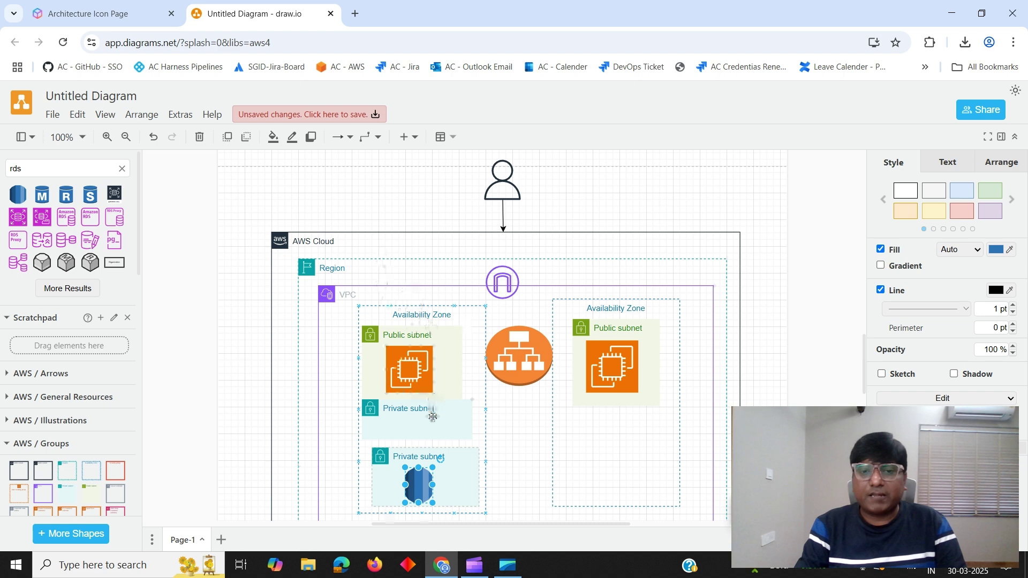
{"action": "scroll", "coordinate": [480, 262], "scroll_direction": "down", "scroll_amount": 1}
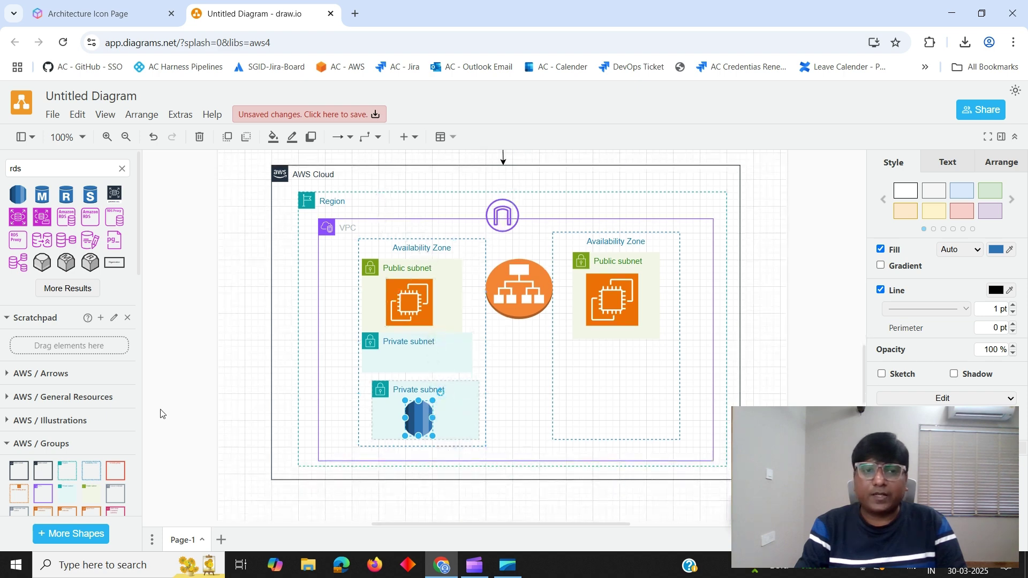
{"action": "scroll", "coordinate": [356, 332], "scroll_direction": "up", "scroll_amount": 2}
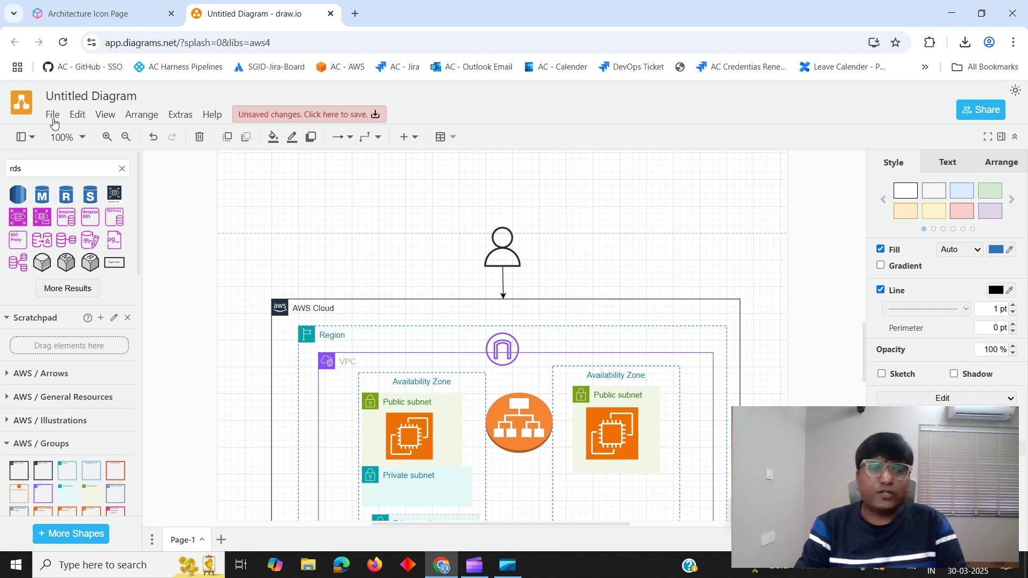
{"action": "scroll", "coordinate": [381, 268], "scroll_direction": "up", "scroll_amount": 1}
{"action": "scroll", "coordinate": [342, 268], "scroll_direction": "down", "scroll_amount": 4}
{"action": "scroll", "coordinate": [439, 309], "scroll_direction": "up", "scroll_amount": 2}
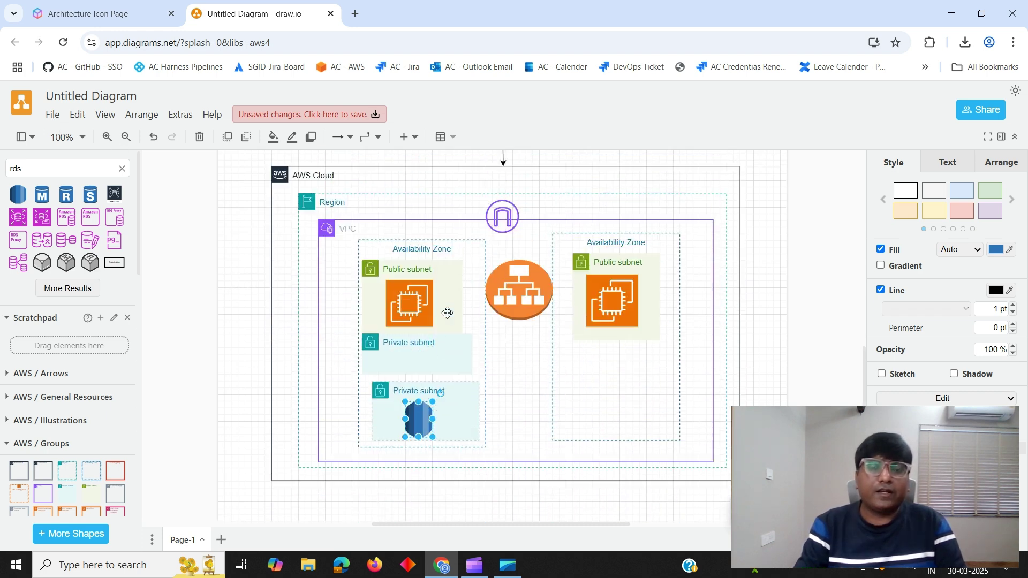
{"action": "scroll", "coordinate": [351, 285], "scroll_direction": "down", "scroll_amount": 1}
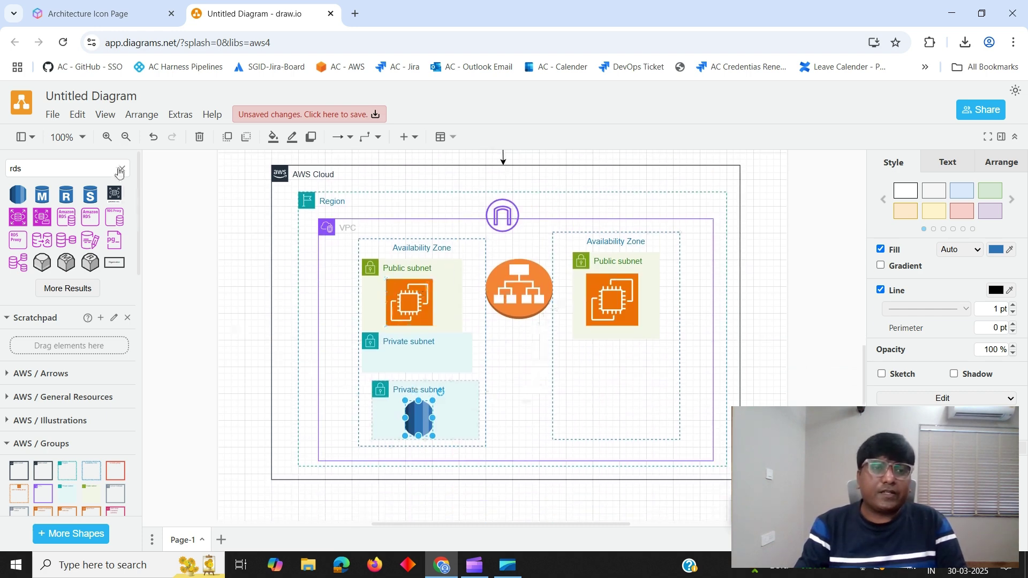
Create a new blank diagram named Untitled Diagram.drawio.
{"action": "left_click", "coordinate": [53, 114]}
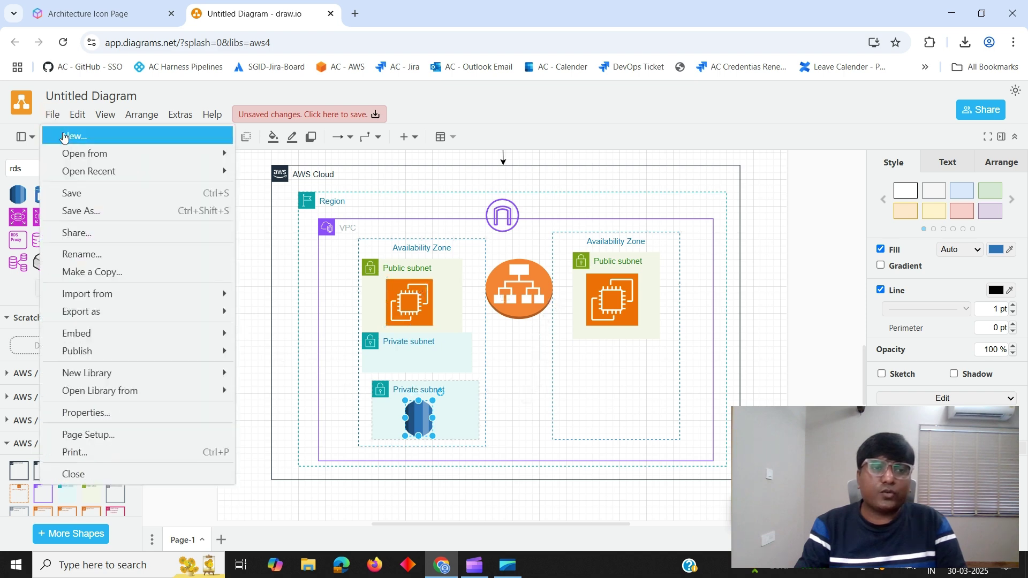
{"action": "left_click", "coordinate": [65, 137]}
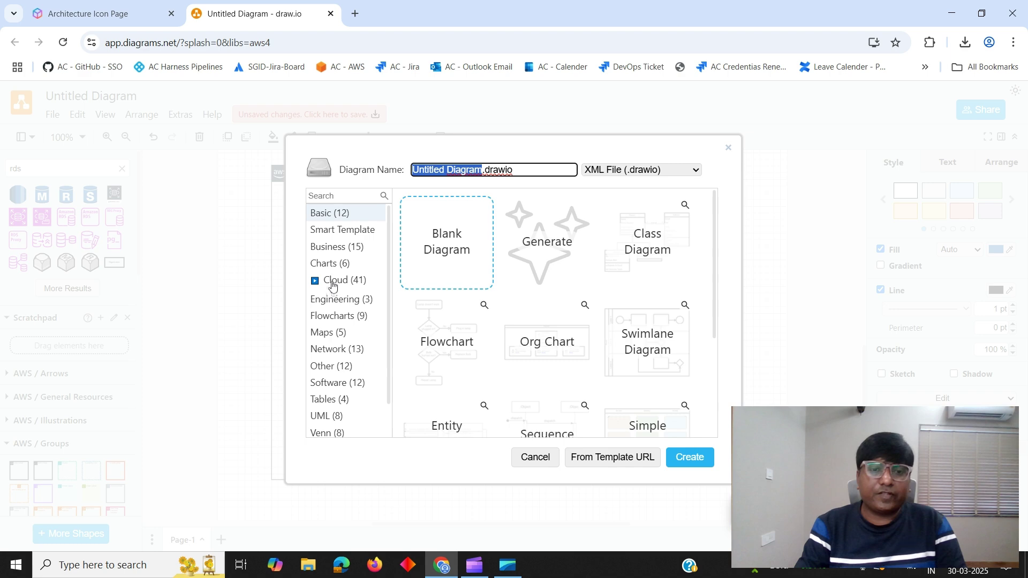
{"action": "left_click", "coordinate": [441, 254]}
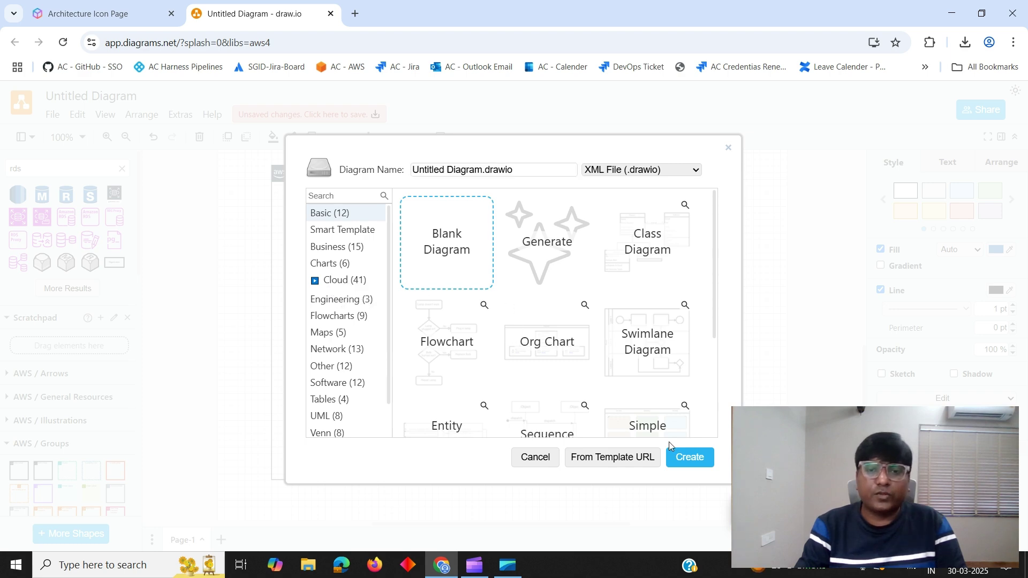
{"action": "left_click", "coordinate": [689, 458]}
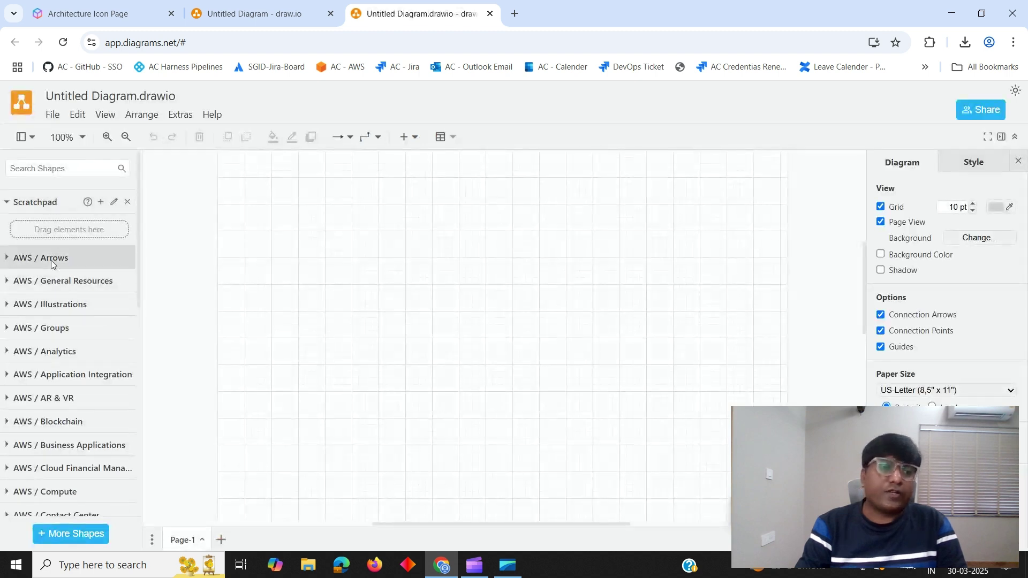
Insert the AWS Cloud group with the cloud icon from the AWS Groups shapes and enlarge it across the page.
{"action": "left_click", "coordinate": [11, 335]}
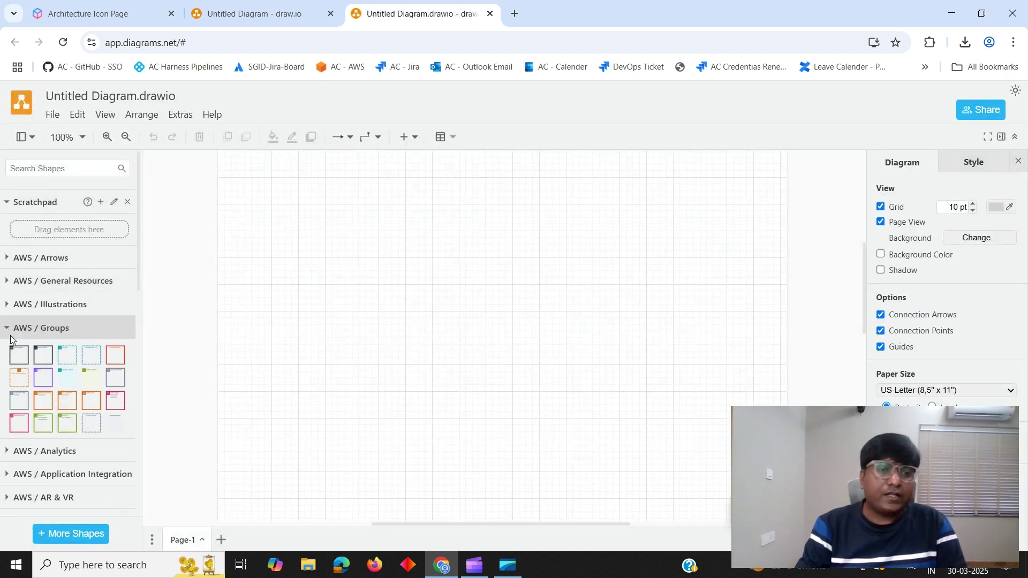
{"action": "left_click", "coordinate": [43, 355]}
{"action": "left_click_drag", "start_coordinate": [454, 297], "coordinate": [341, 209]}
{"action": "left_click_drag", "start_coordinate": [546, 380], "coordinate": [680, 472]}
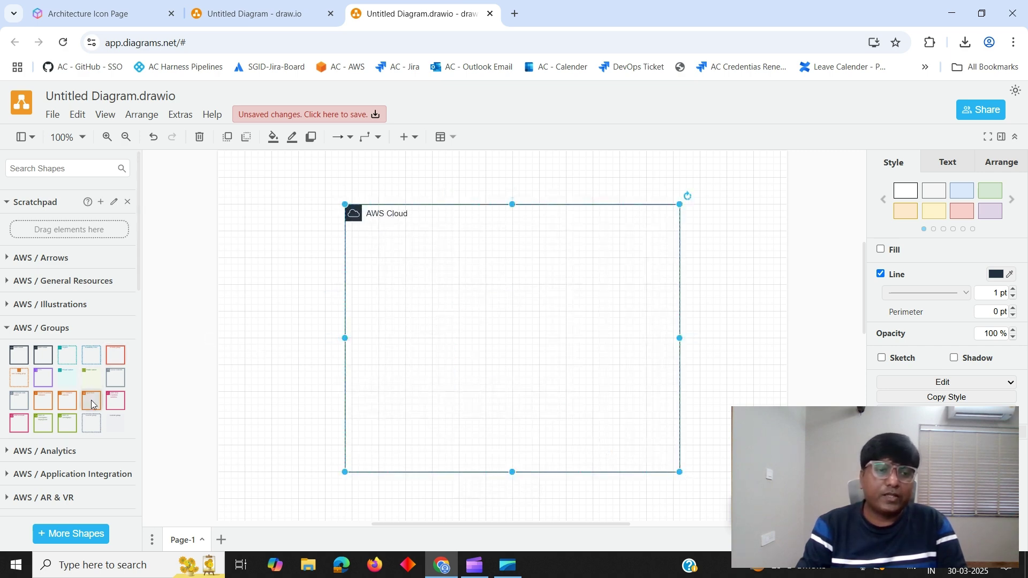
Try adding a Region group inside the AWS Cloud group and remove it.
{"action": "left_click", "coordinate": [68, 355]}
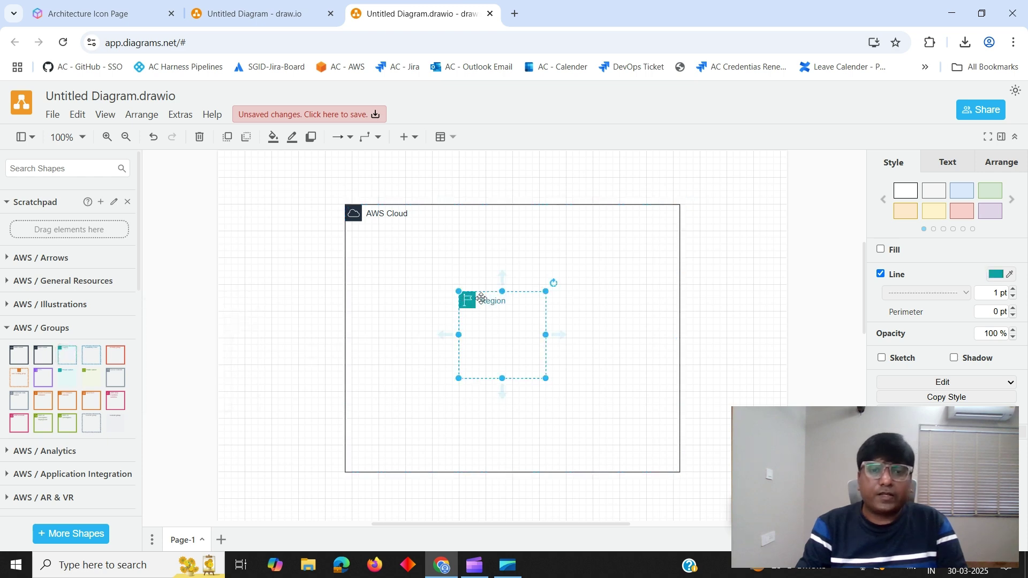
{"action": "key", "text": "Delete"}
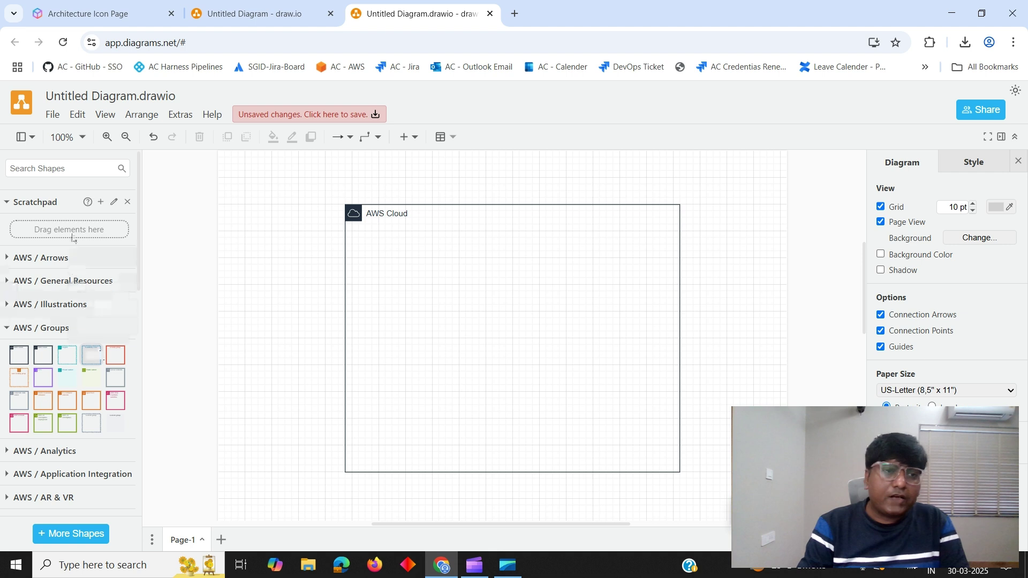
Search the shapes for user, place the outlined user icon left of the AWS Cloud group and connect it to the group.
{"action": "left_click", "coordinate": [58, 167]}
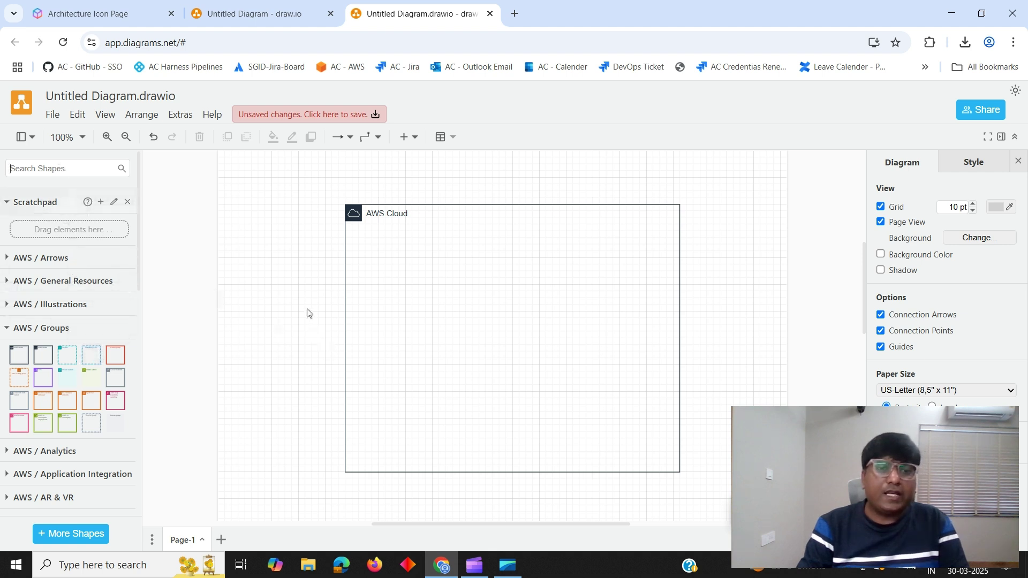
{"action": "type", "text": "user"}
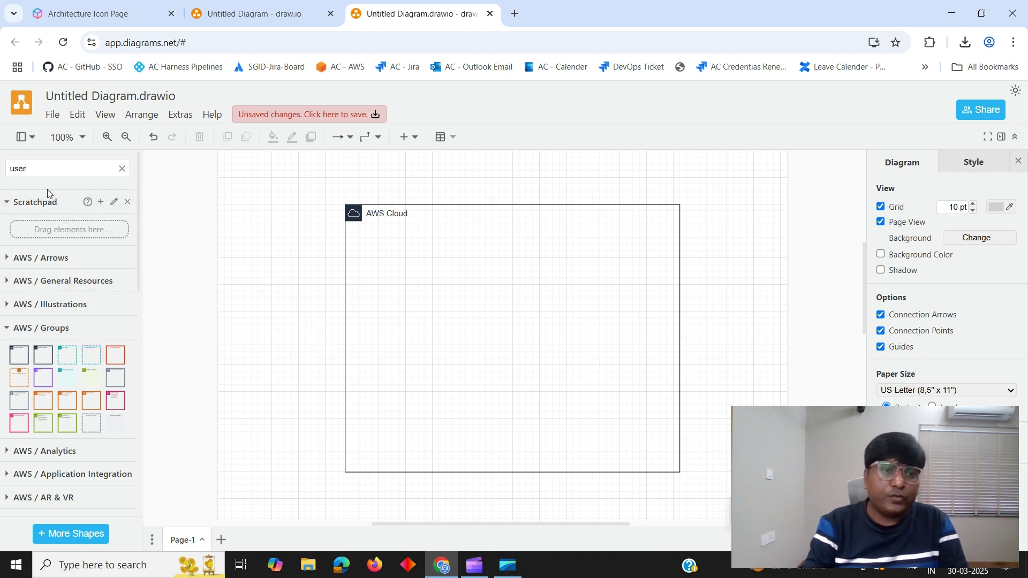
{"action": "key", "text": "Return"}
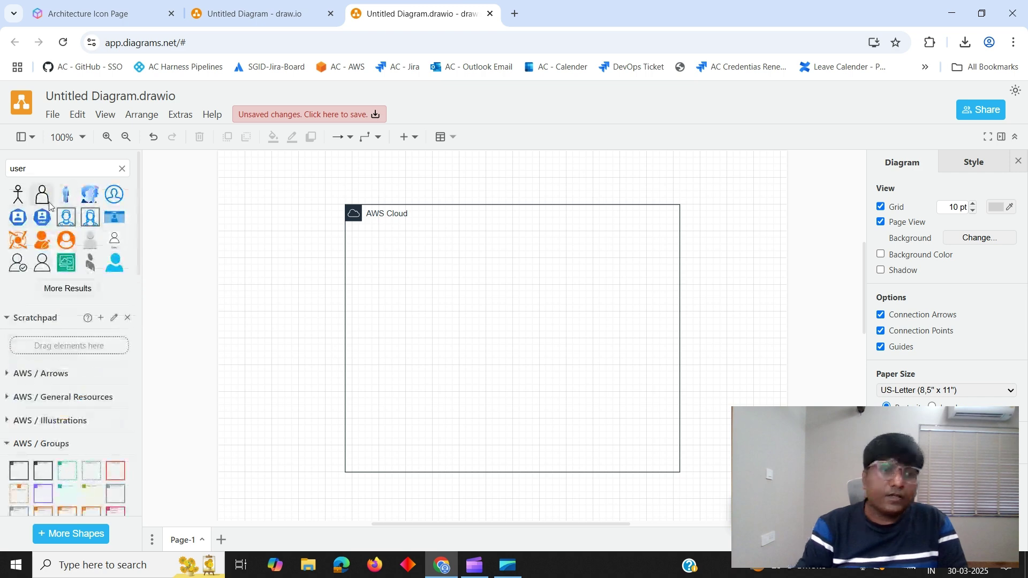
{"action": "left_click", "coordinate": [42, 194]}
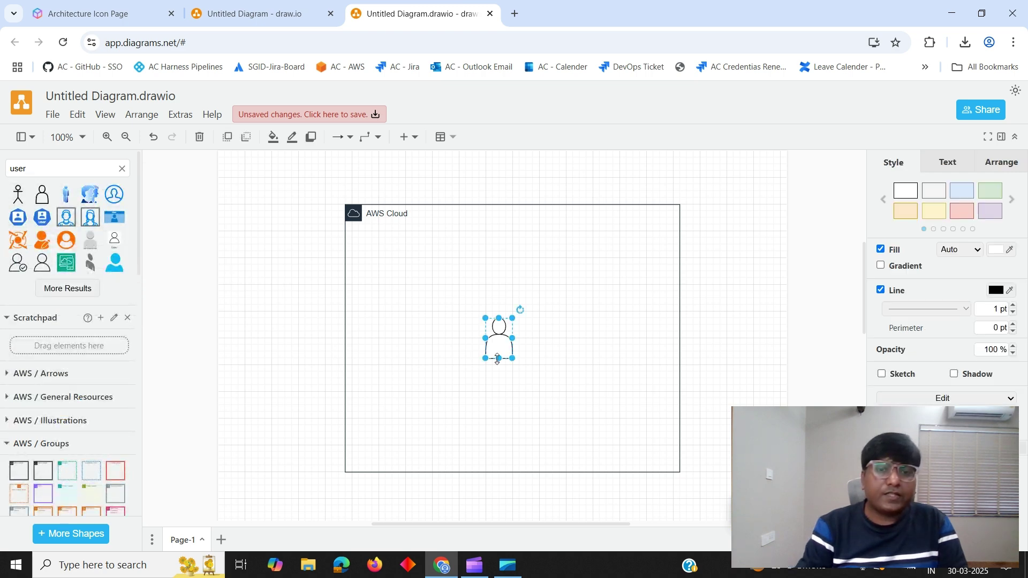
{"action": "left_click_drag", "start_coordinate": [499, 343], "coordinate": [379, 309]}
Search for cloudfront, place the orange CloudFront icon inside the AWS Cloud group and attach the user's connector to it.
{"action": "double_click", "coordinate": [59, 169]}
{"action": "type", "text": "cloudfront"}
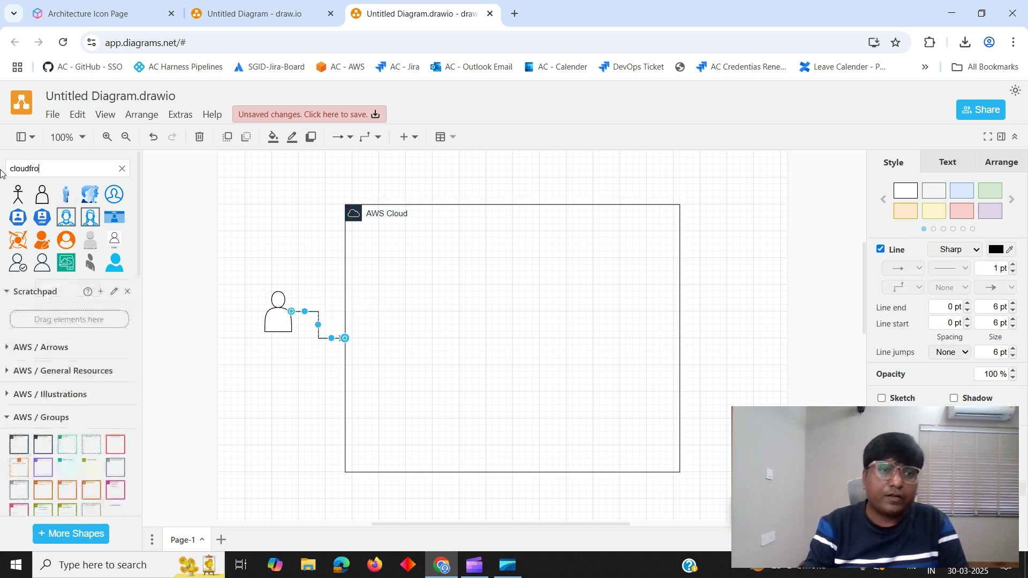
{"action": "key", "text": "Return"}
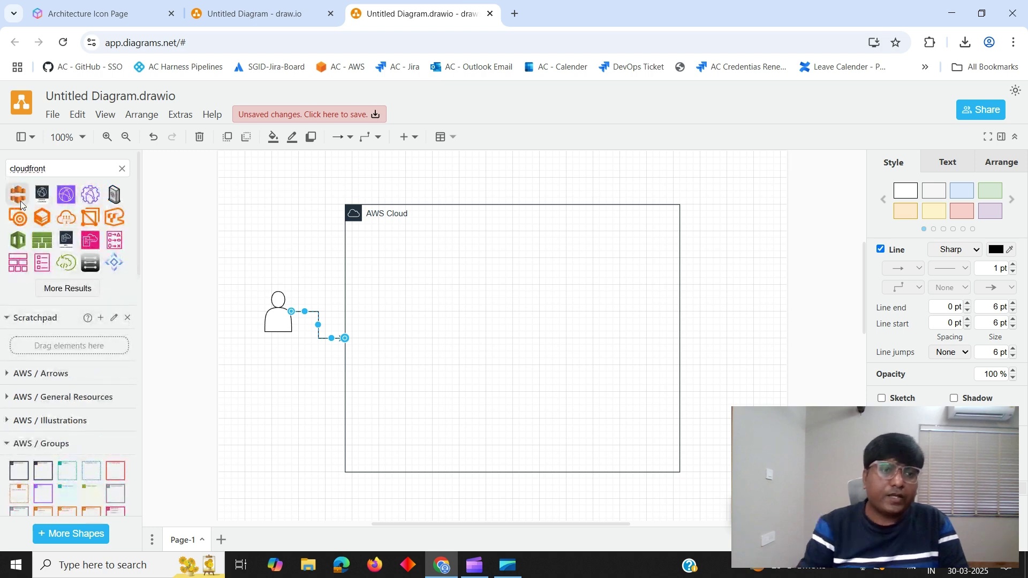
{"action": "left_click", "coordinate": [17, 196]}
{"action": "left_click_drag", "start_coordinate": [501, 326], "coordinate": [408, 313]}
{"action": "left_click_drag", "start_coordinate": [339, 341], "coordinate": [394, 324]}
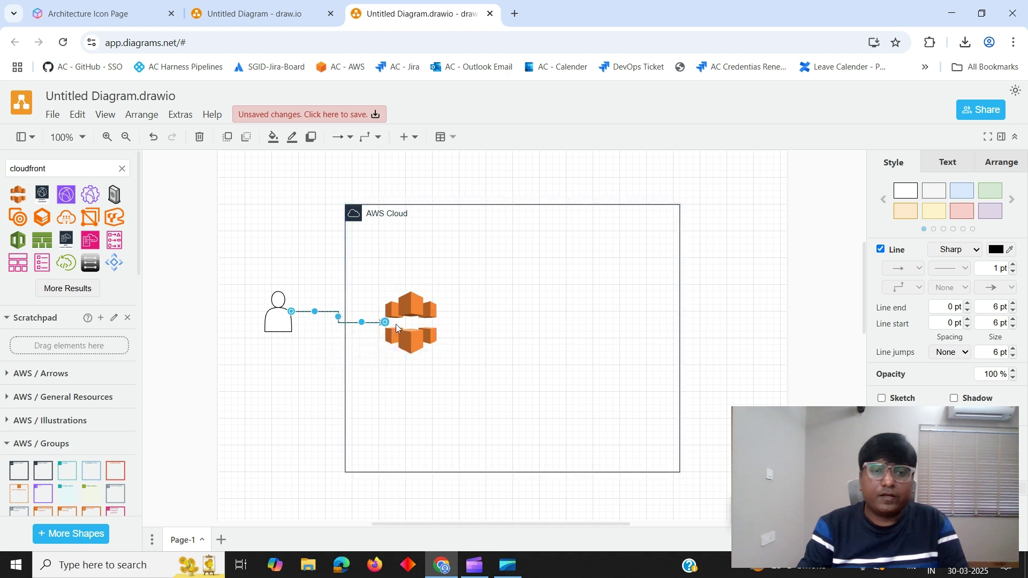
{"action": "left_click", "coordinate": [472, 315]}
Replace the orange CloudFront icon with the dark, labelled Amazon Cloudfront icon at the end of the user's connector.
{"action": "double_click", "coordinate": [28, 168]}
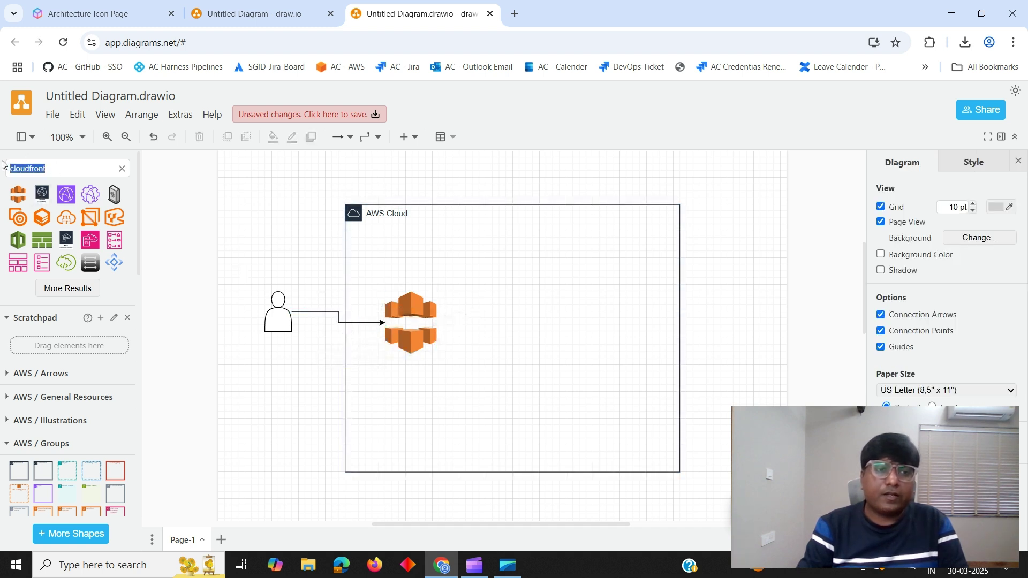
{"action": "mouse_move", "coordinate": [42, 197]}
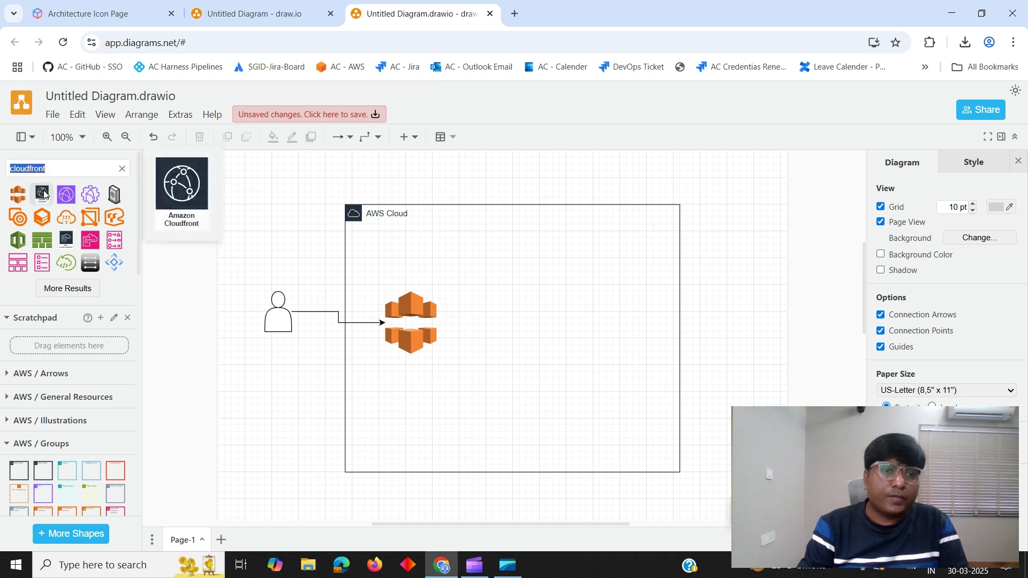
{"action": "left_click", "coordinate": [423, 314]}
{"action": "key", "text": "Delete"}
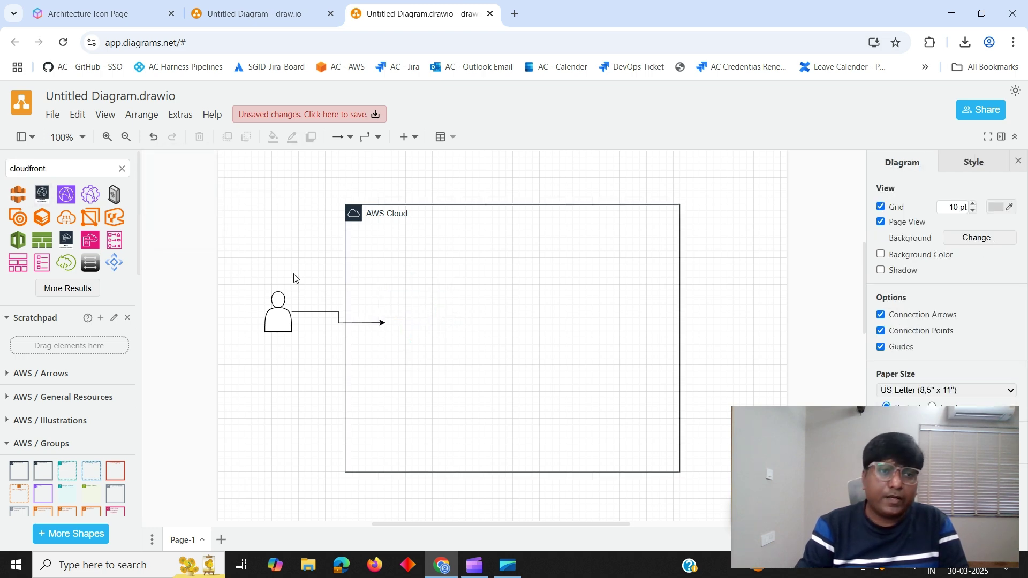
{"action": "left_click", "coordinate": [42, 193]}
{"action": "left_click_drag", "start_coordinate": [486, 320], "coordinate": [403, 305]}
{"action": "left_click", "coordinate": [300, 251]}
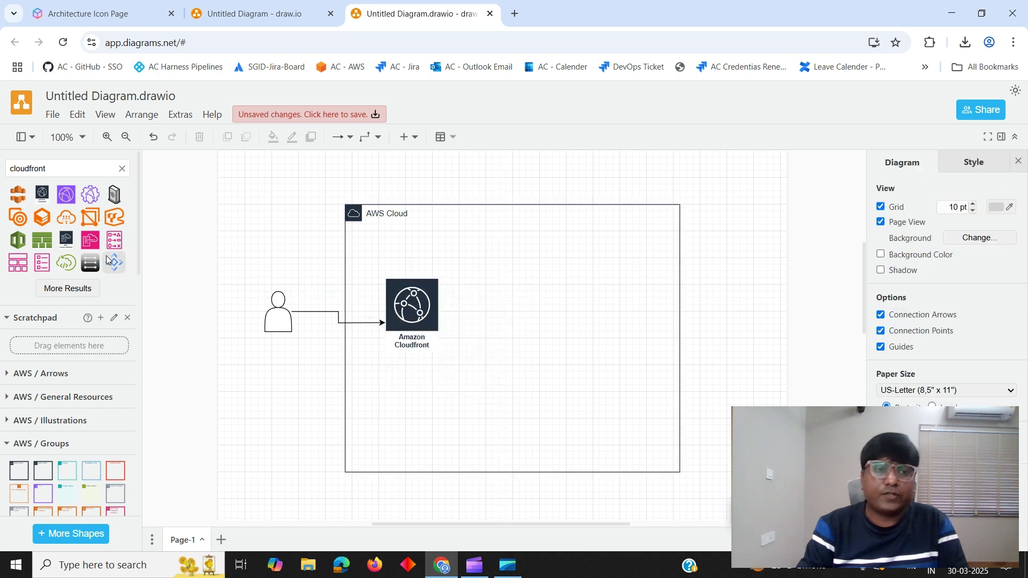
Search for api gateway and place the dark Amazon API Gateway icon below Amazon Cloudfront.
{"action": "double_click", "coordinate": [56, 166]}
{"action": "type", "text": "la"}
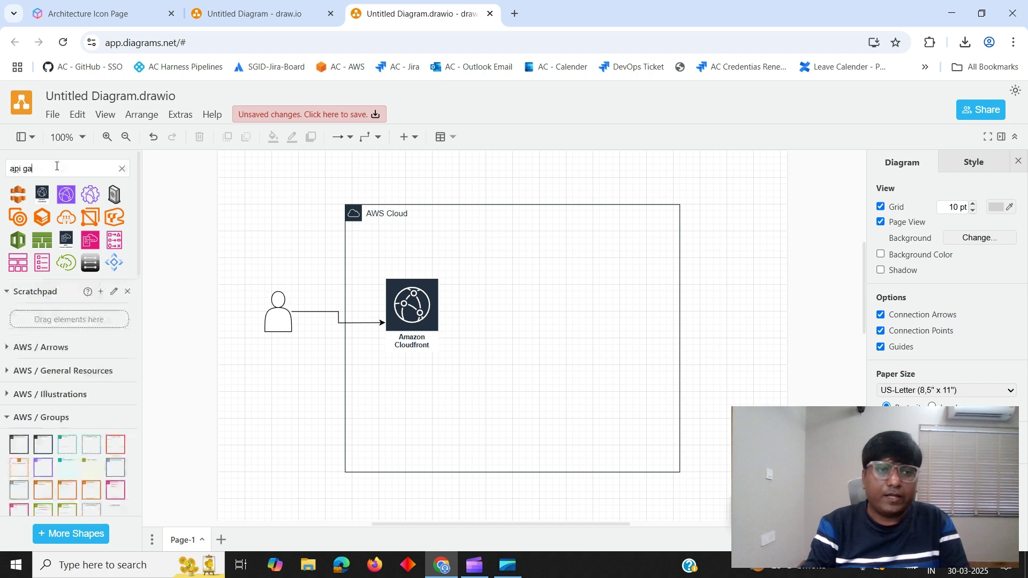
{"action": "key", "text": "Return"}
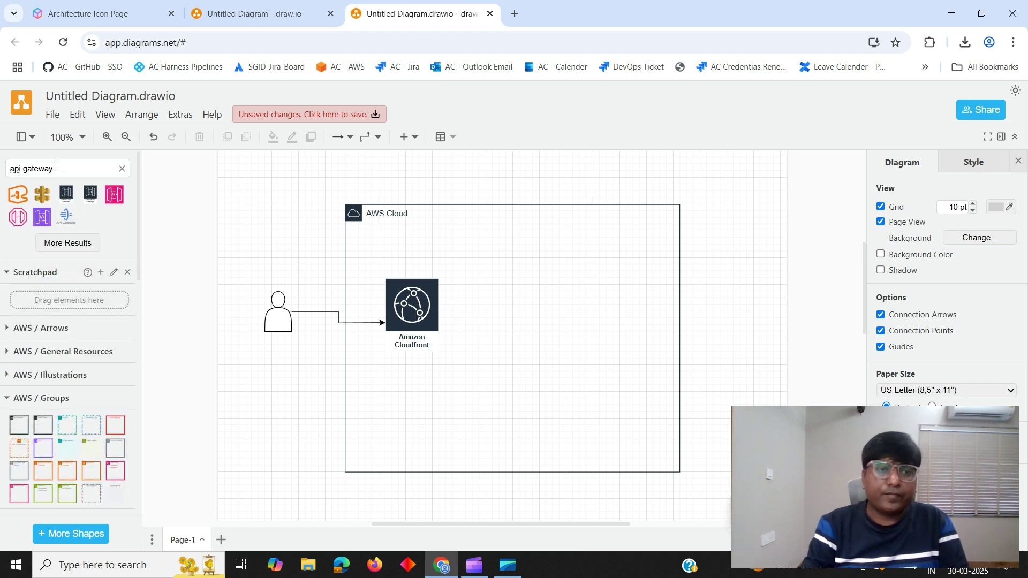
{"action": "left_click", "coordinate": [66, 194]}
{"action": "left_click_drag", "start_coordinate": [488, 339], "coordinate": [407, 410]}
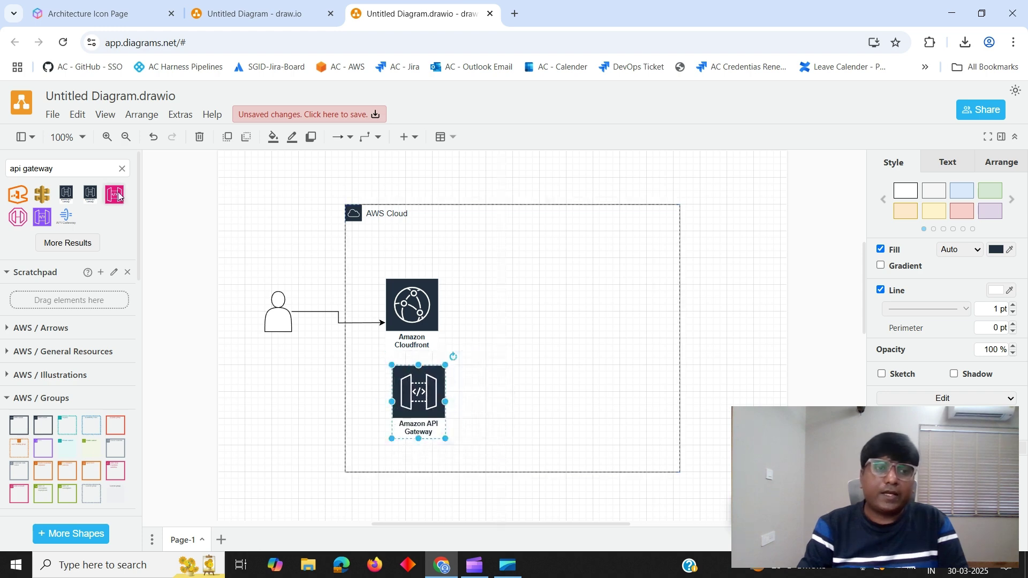
Search for lambda and add the round orange Lambda icon beside Amazon API Gateway.
{"action": "triple_click", "coordinate": [70, 166]}
{"action": "type", "text": "lambda"}
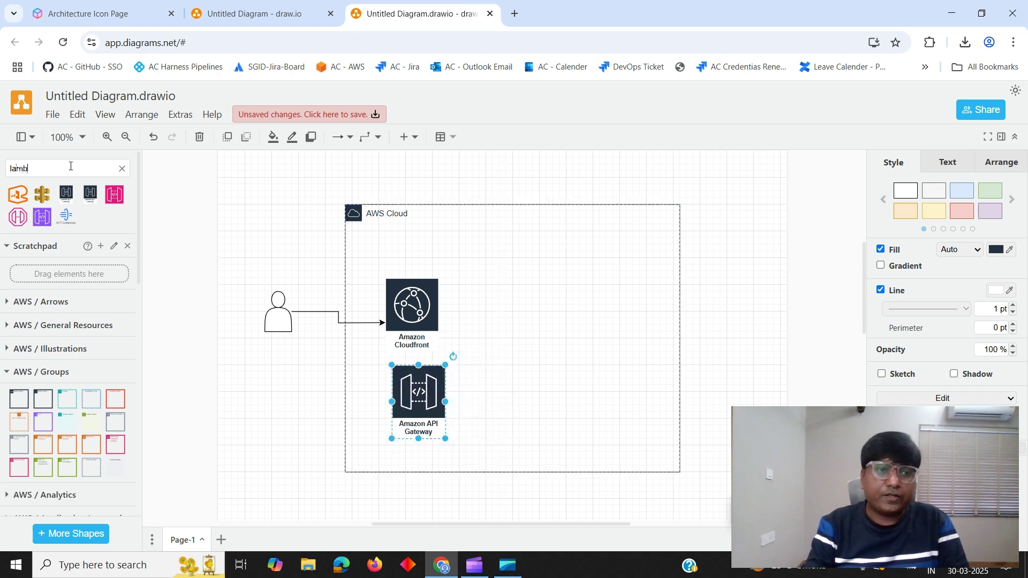
{"action": "left_click", "coordinate": [42, 194]}
{"action": "left_click_drag", "start_coordinate": [502, 336], "coordinate": [517, 381]}
Search for dynamodb, place the Amazon DynamoDB icon beyond the Lambda icon and delete the duplicate upper Lambda icon.
{"action": "double_click", "coordinate": [81, 171]}
{"action": "type", "text": "dyna"}
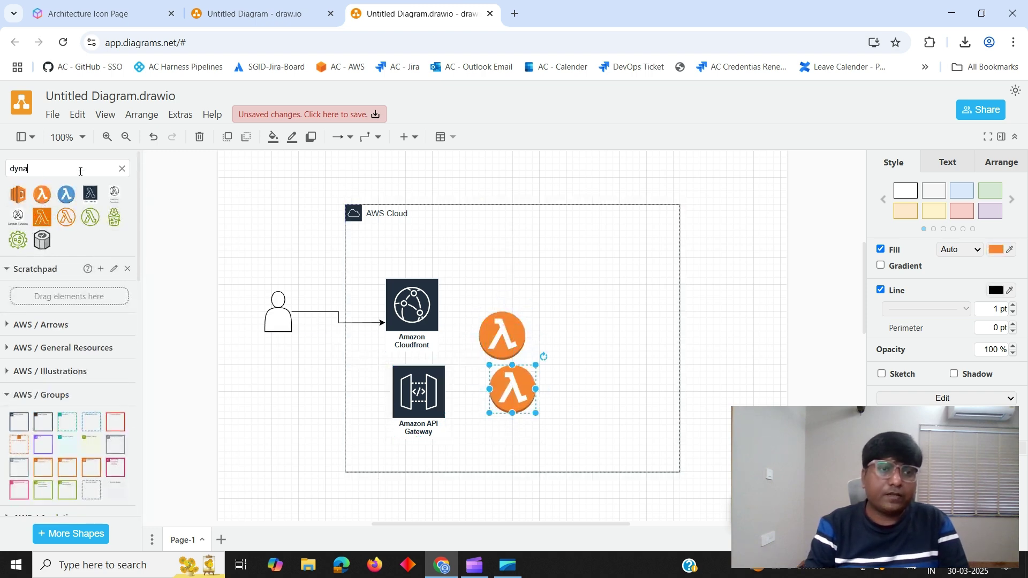
{"action": "type", "text": "nod"}
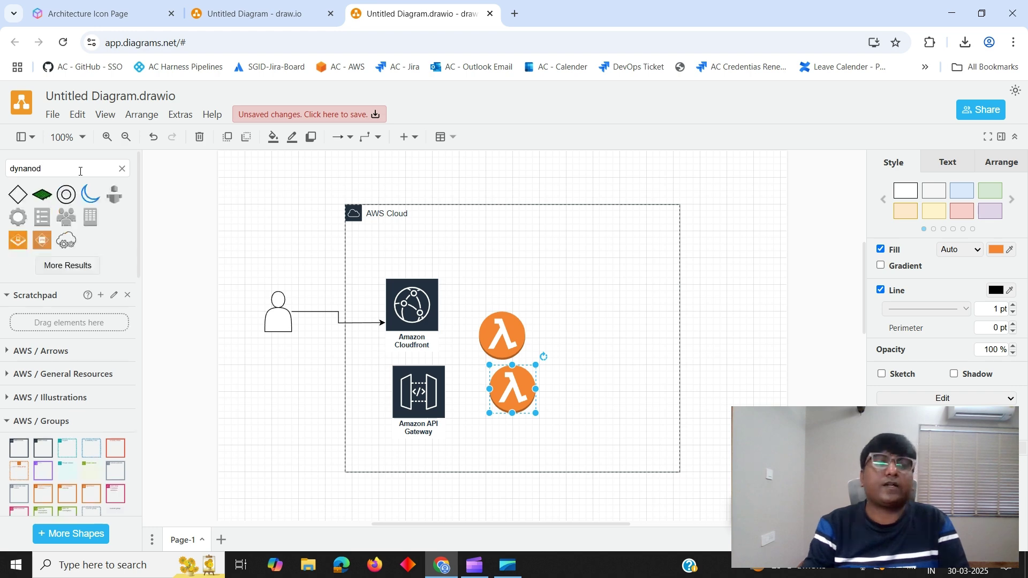
{"action": "double_click", "coordinate": [80, 170]}
{"action": "type", "text": "d"}
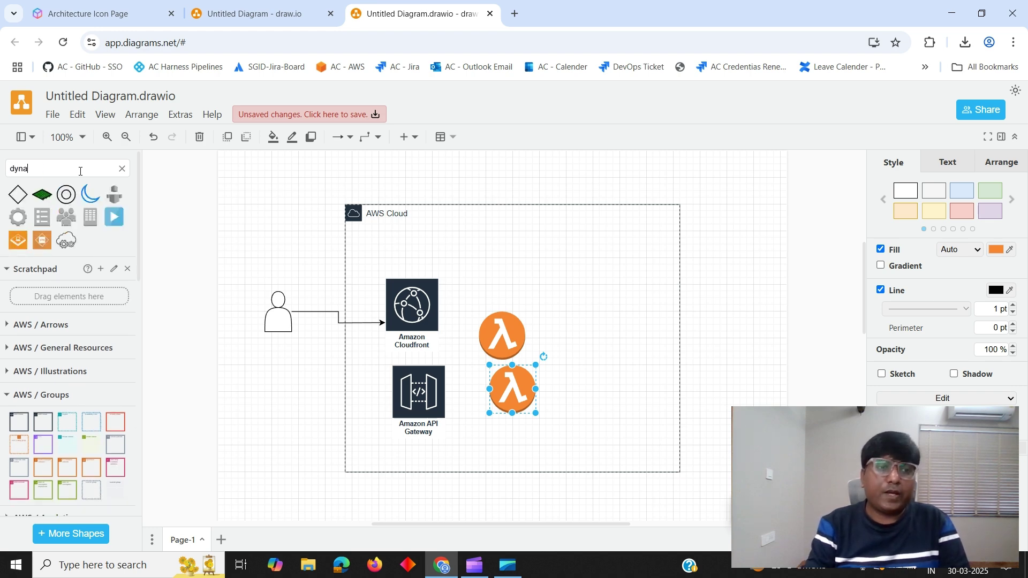
{"action": "key", "text": "BackSpace"}
{"action": "key", "text": "BackSpace"}
{"action": "type", "text": "d"}
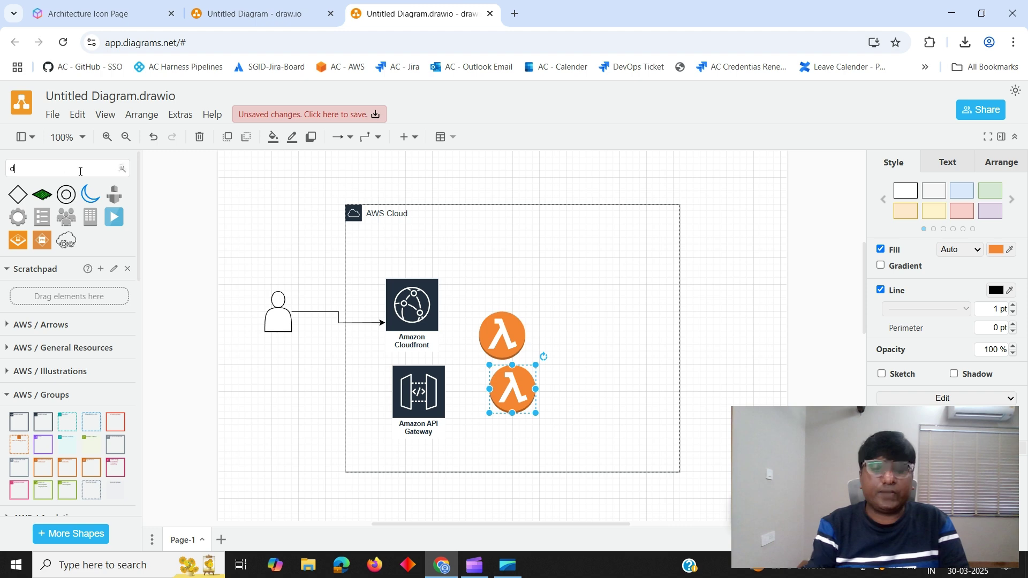
{"action": "key", "text": "BackSpace"}
{"action": "type", "text": "dyan"}
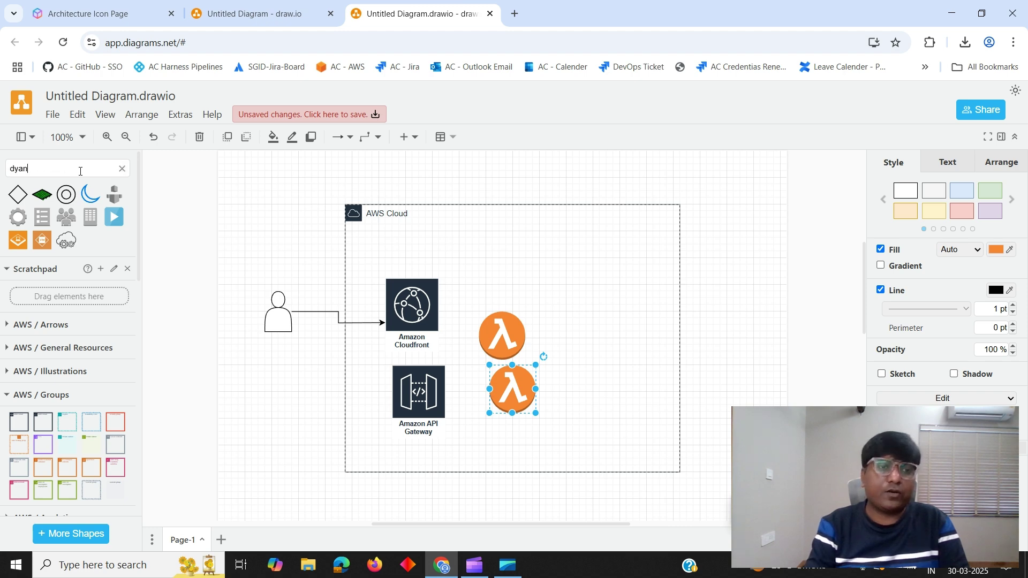
{"action": "key", "text": "BackSpace"}
{"action": "type", "text": "db"}
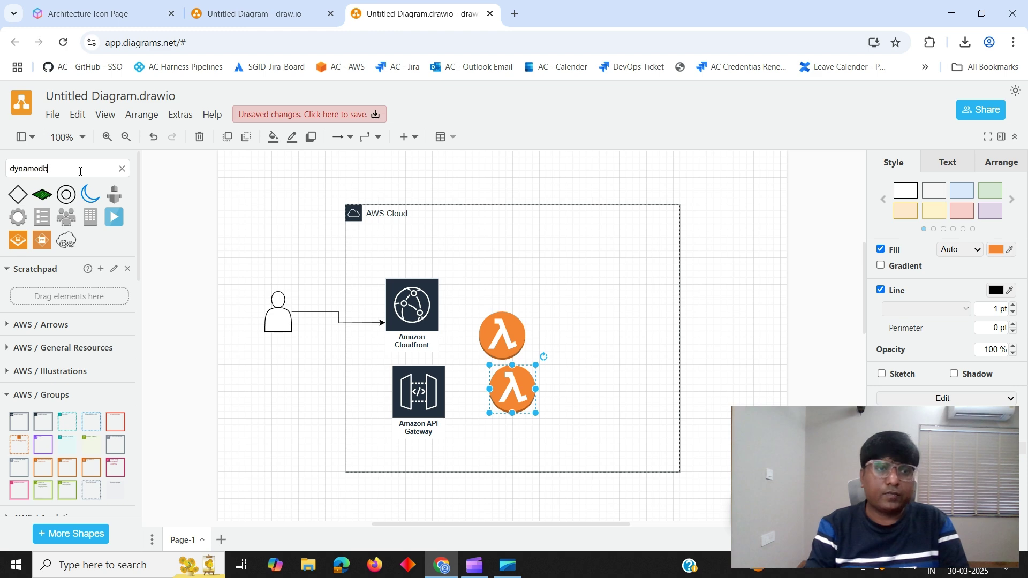
{"action": "key", "text": "Return"}
{"action": "left_click_drag", "start_coordinate": [18, 194], "coordinate": [506, 329]}
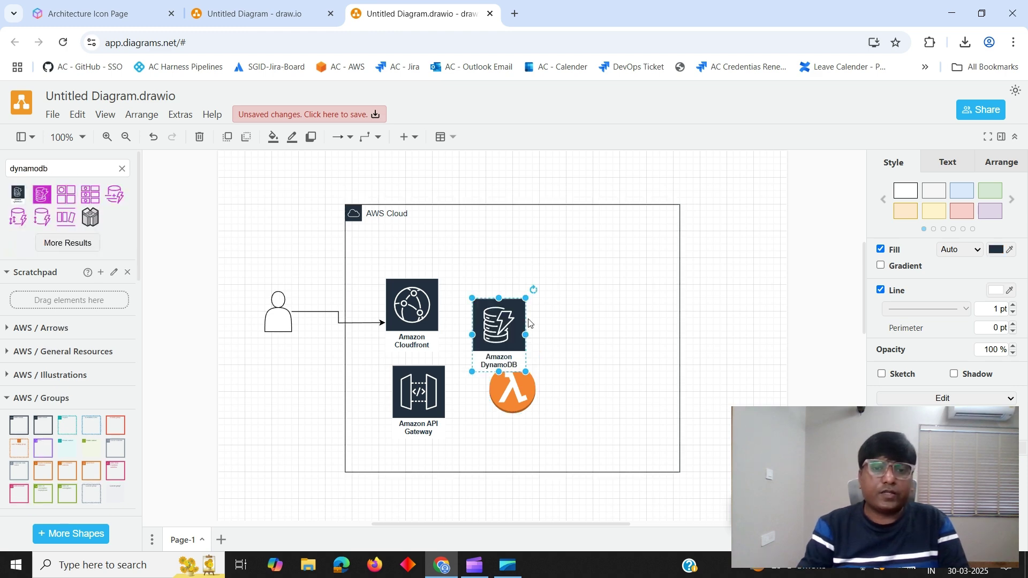
{"action": "left_click_drag", "start_coordinate": [624, 373], "coordinate": [610, 380]}
{"action": "left_click", "coordinate": [504, 336]}
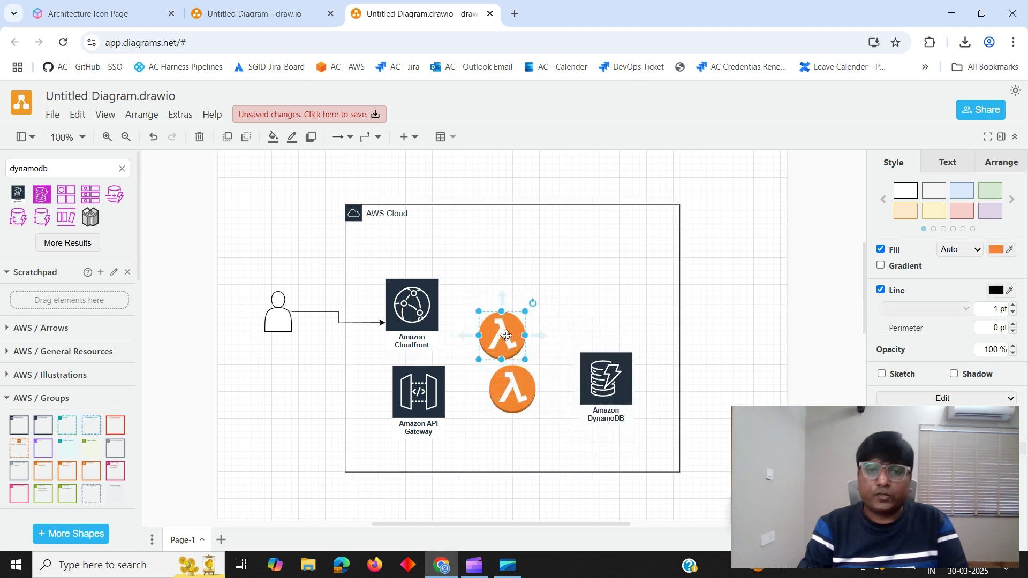
{"action": "key", "text": "Delete"}
Try to connect the Amazon API Gateway icon to the Lambda icon, and undo the connector.
{"action": "left_click", "coordinate": [429, 397]}
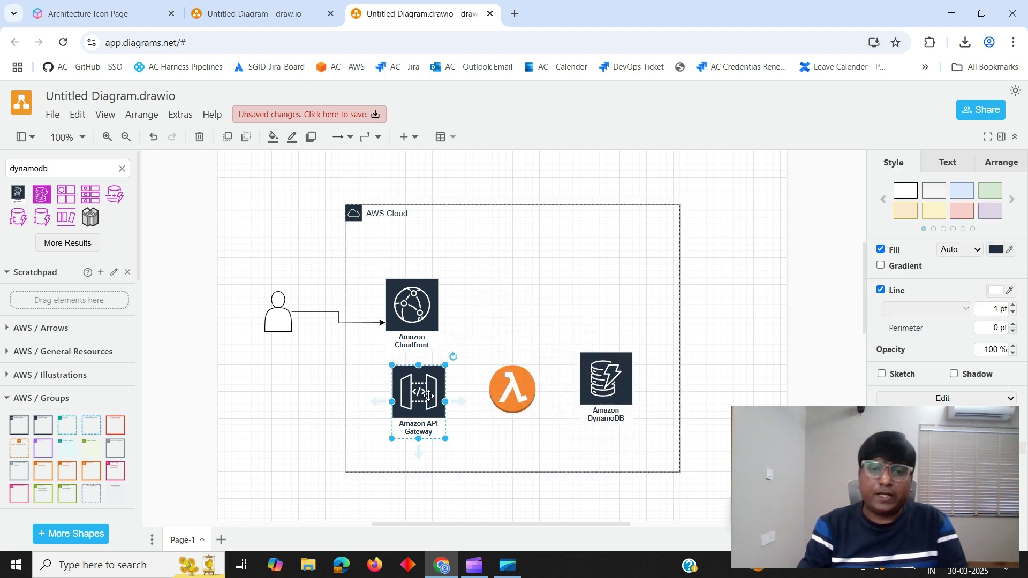
{"action": "left_click_drag", "start_coordinate": [456, 392], "coordinate": [478, 399]}
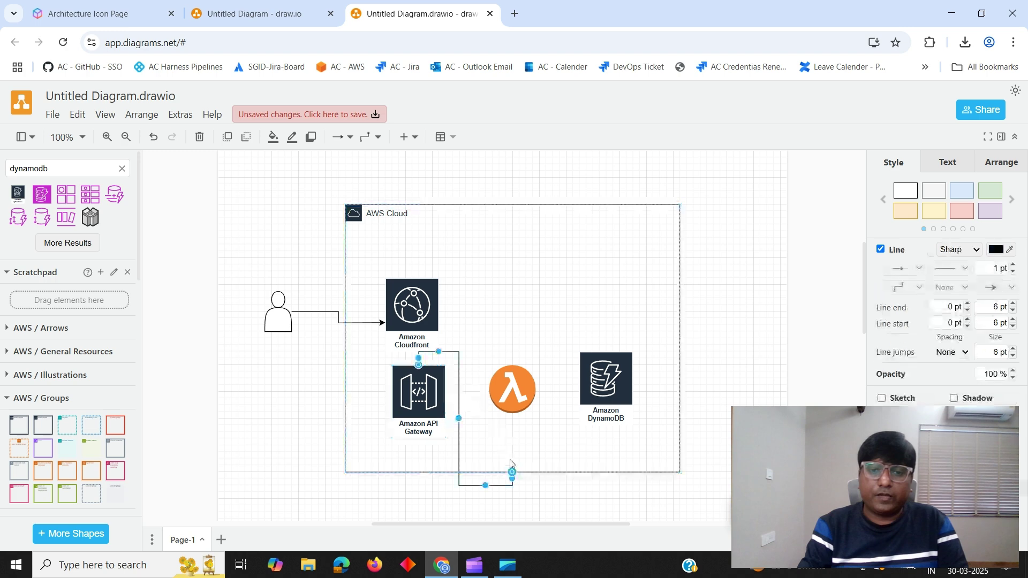
{"action": "key", "text": "ctrl+z"}
Move the API Gateway, Lambda and DynamoDB icons to line them up in one row below Amazon Cloudfront.
{"action": "left_click", "coordinate": [442, 401]}
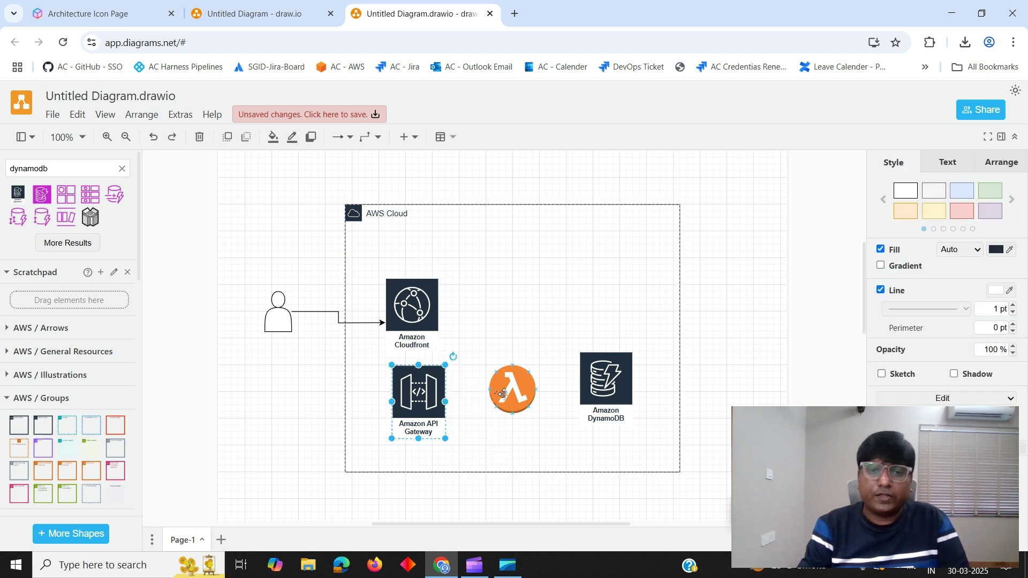
{"action": "mouse_move", "coordinate": [416, 392]}
{"action": "left_mouse_down"}
{"action": "mouse_move", "coordinate": [383, 407]}
{"action": "mouse_move", "coordinate": [403, 399]}
{"action": "left_mouse_up"}
{"action": "mouse_move", "coordinate": [510, 399]}
{"action": "left_mouse_down"}
{"action": "mouse_move", "coordinate": [510, 410]}
{"action": "mouse_move", "coordinate": [492, 411]}
{"action": "left_mouse_up"}
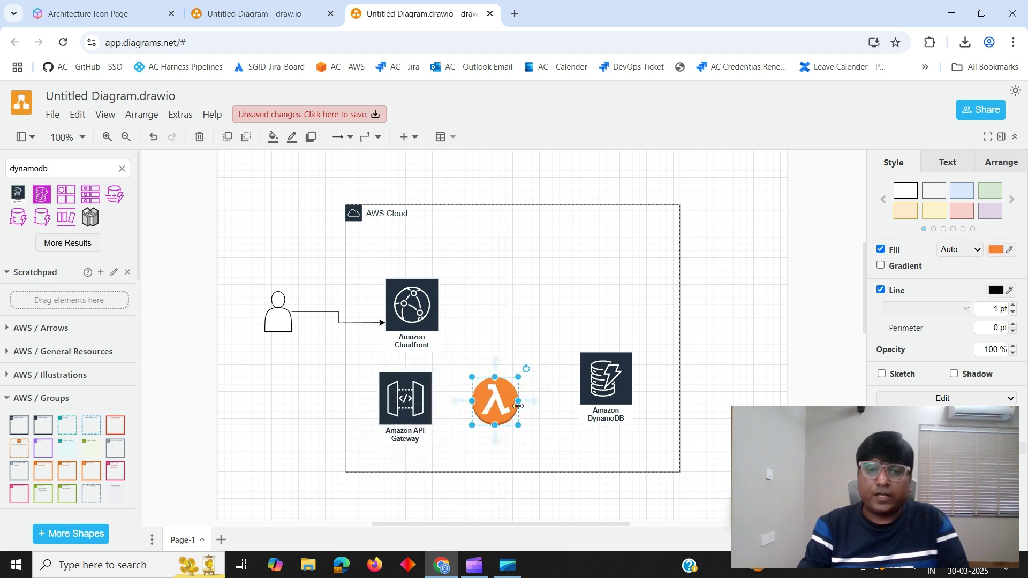
{"action": "left_click_drag", "start_coordinate": [600, 387], "coordinate": [600, 401]}
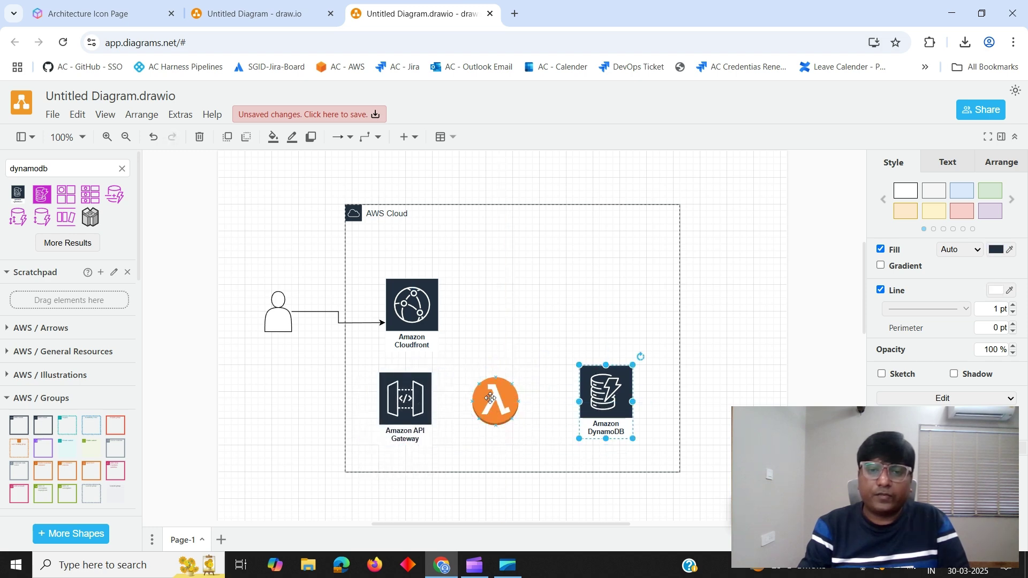
Connect Amazon API Gateway to the Lambda icon and the Lambda icon to Amazon DynamoDB with arrows.
{"action": "left_click", "coordinate": [443, 409]}
{"action": "left_click", "coordinate": [429, 406]}
{"action": "left_click_drag", "start_coordinate": [442, 401], "coordinate": [589, 401]}
{"action": "left_click", "coordinate": [514, 401]}
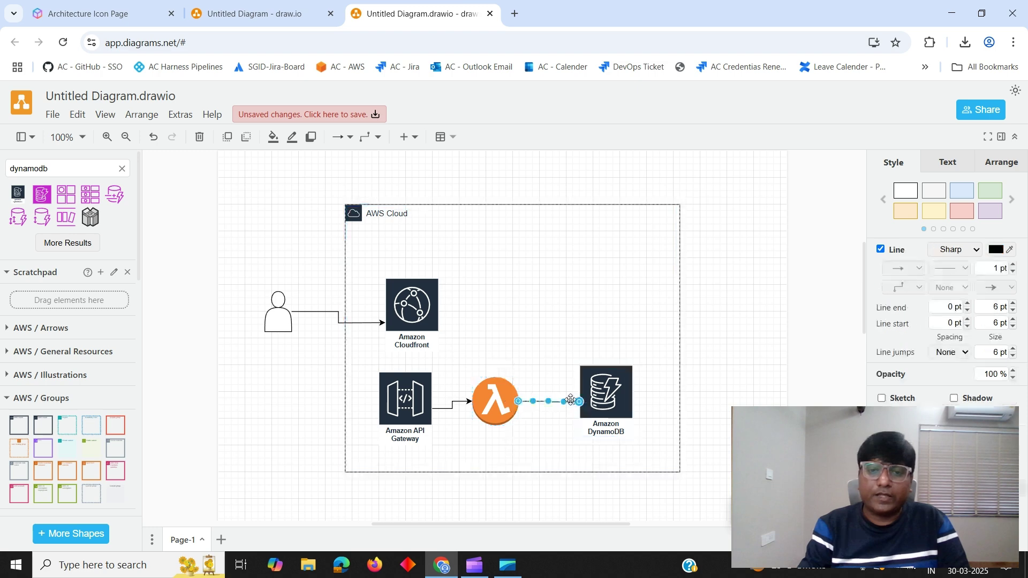
{"action": "left_click", "coordinate": [562, 330]}
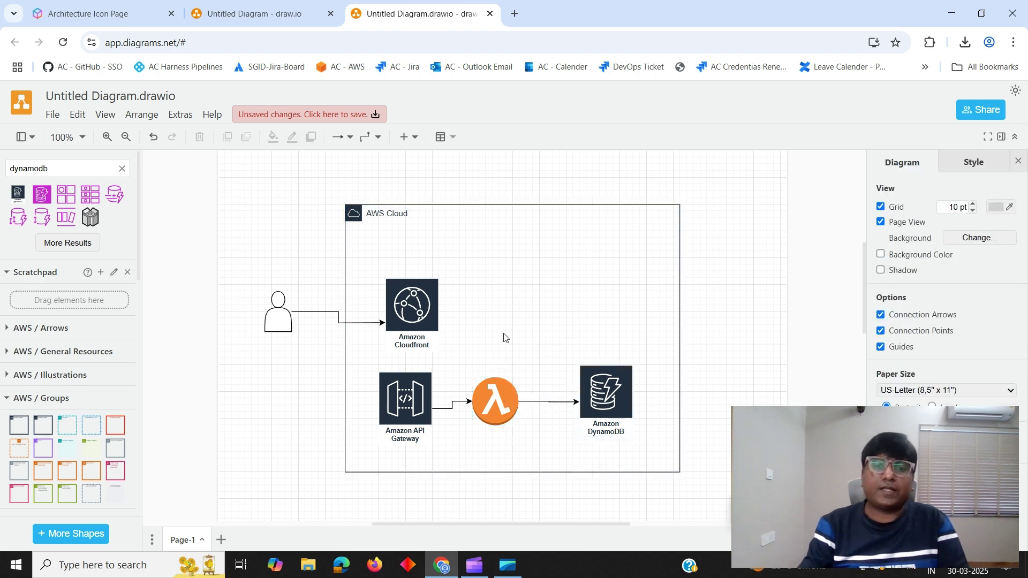
Reshape the connector from the user to Amazon Cloudfront so it runs horizontally across the AWS Cloud border.
{"action": "left_click", "coordinate": [326, 315]}
{"action": "left_click_drag", "start_coordinate": [338, 317], "coordinate": [336, 363]}
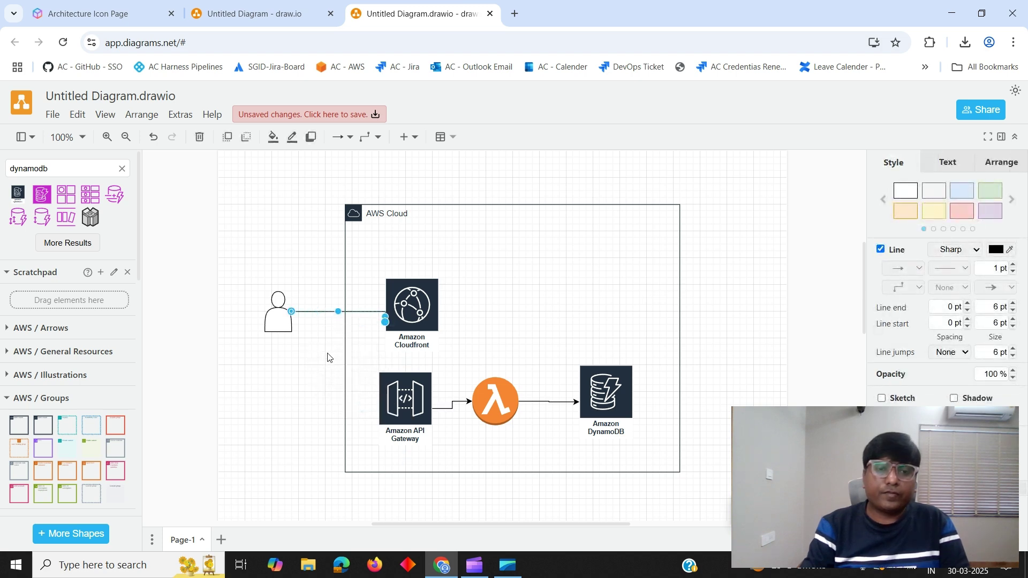
{"action": "left_click", "coordinate": [316, 324]}
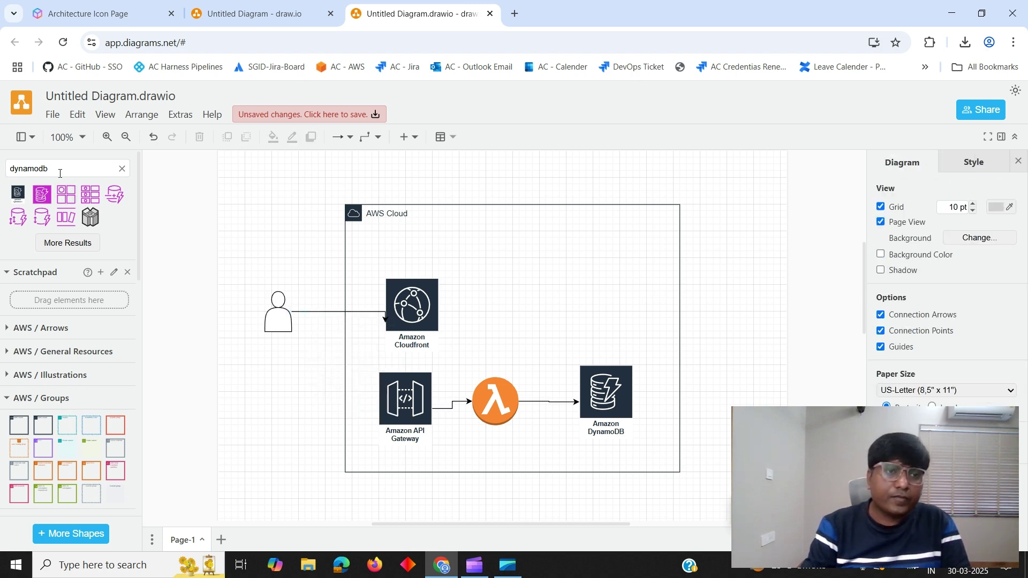
Search for s3 and place the green S3 bucket icon above and beside Amazon Cloudfront.
{"action": "type", "text": "arriw"}
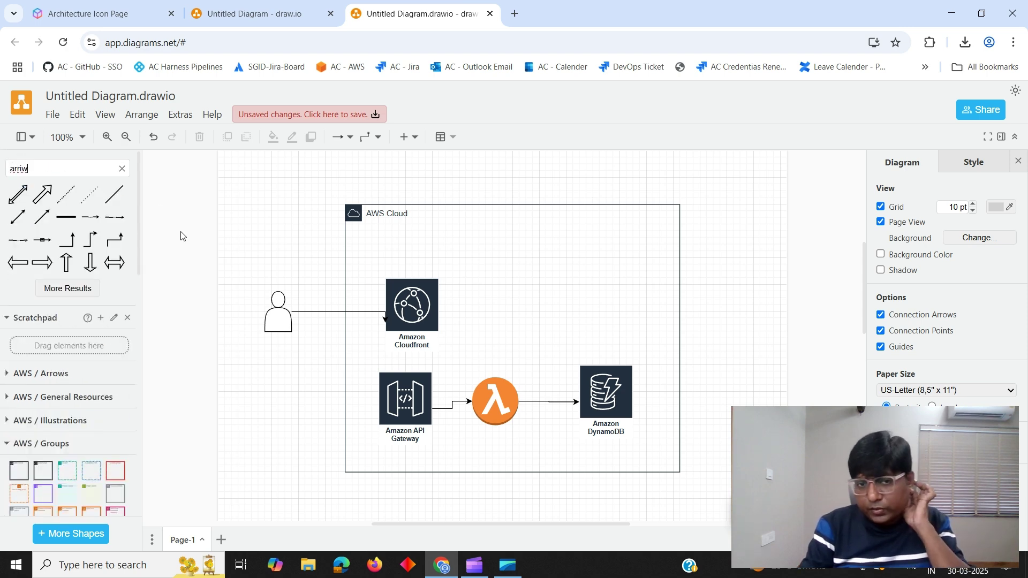
{"action": "left_click_drag", "start_coordinate": [70, 168], "coordinate": [1, 161]}
{"action": "type", "text": "s3"}
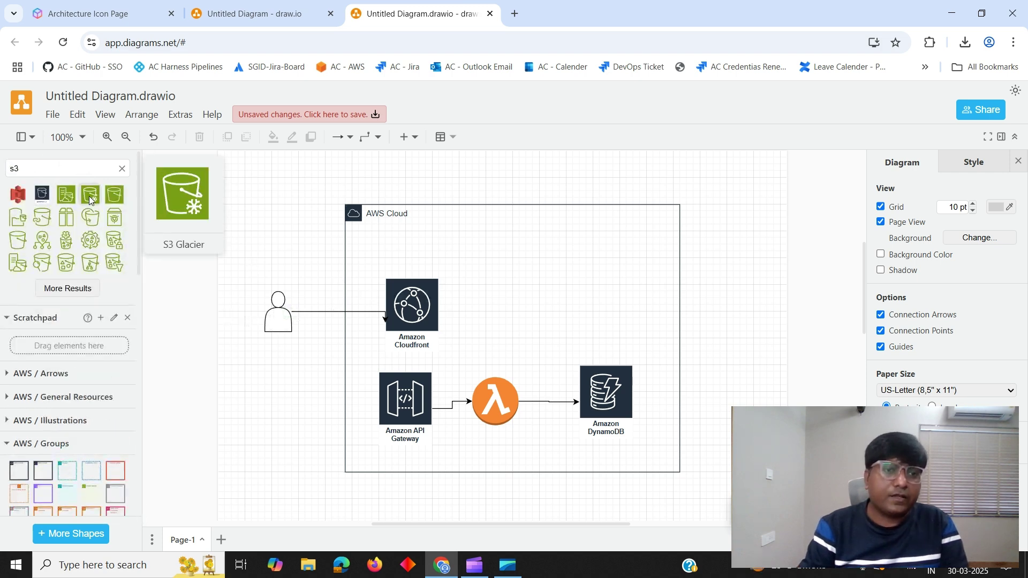
{"action": "left_click", "coordinate": [113, 200]}
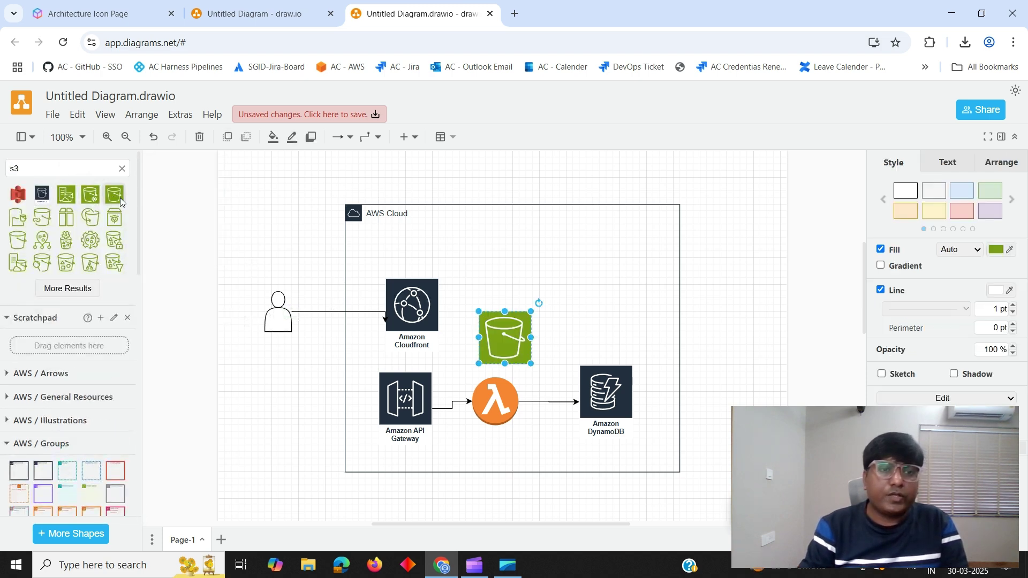
{"action": "left_click_drag", "start_coordinate": [491, 334], "coordinate": [497, 255]}
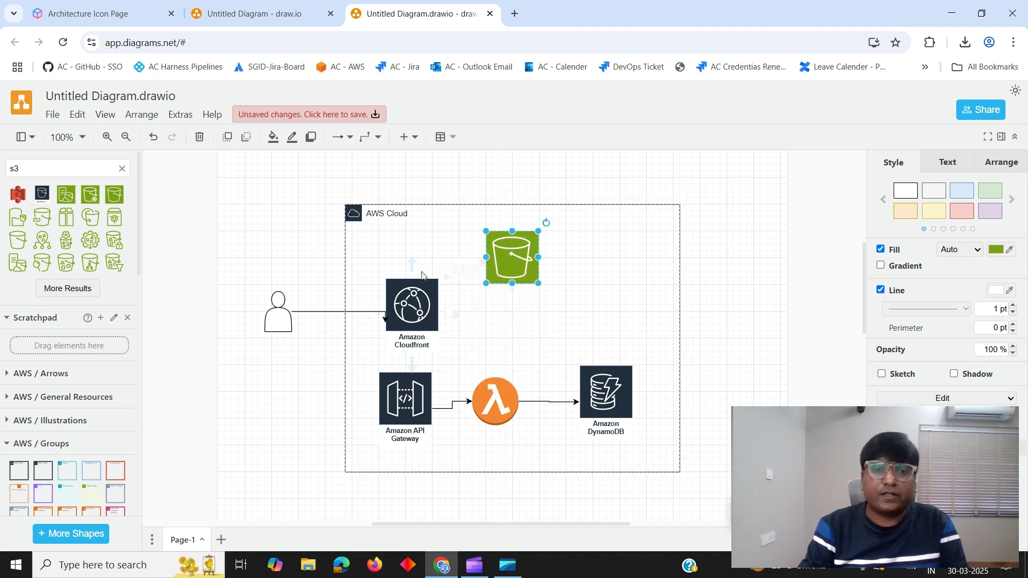
Connect Amazon Cloudfront with arrows to the S3 bucket icon and to the Amazon API Gateway icon below it.
{"action": "left_click", "coordinate": [419, 293]}
{"action": "left_click_drag", "start_coordinate": [454, 315], "coordinate": [501, 273]}
{"action": "left_click", "coordinate": [590, 324]}
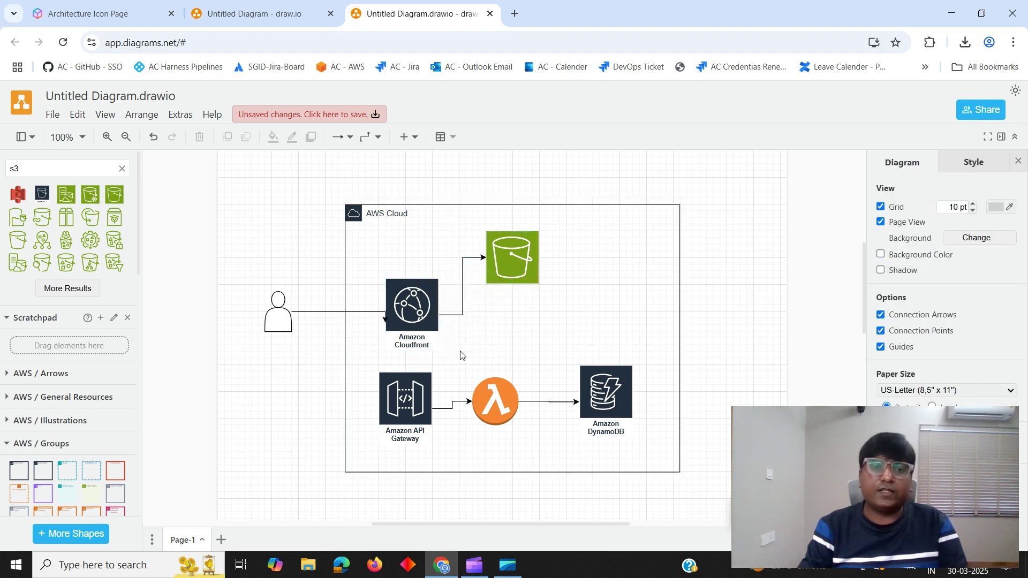
{"action": "left_click", "coordinate": [414, 327]}
{"action": "left_click_drag", "start_coordinate": [413, 332], "coordinate": [410, 370]}
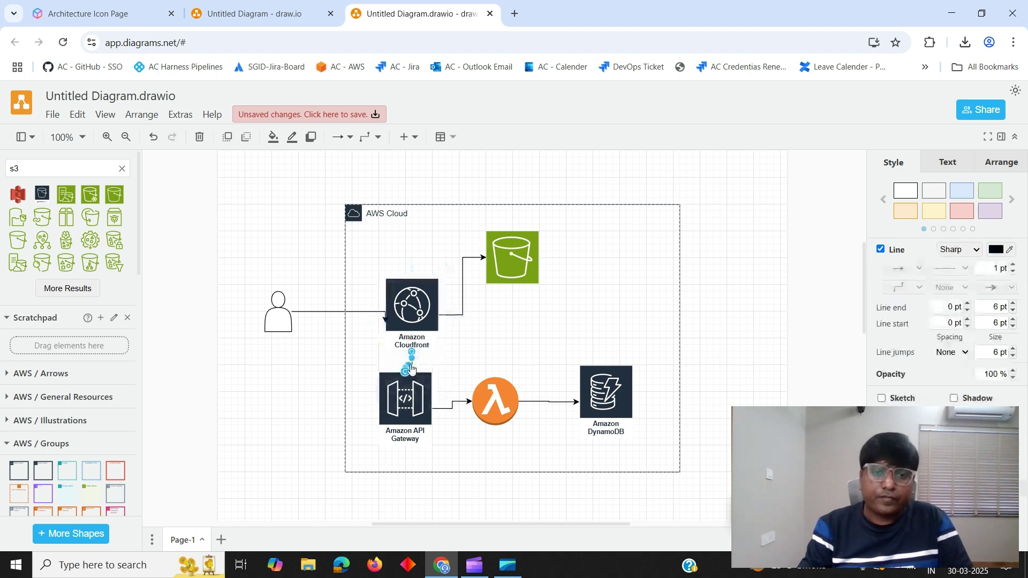
{"action": "left_click", "coordinate": [453, 360]}
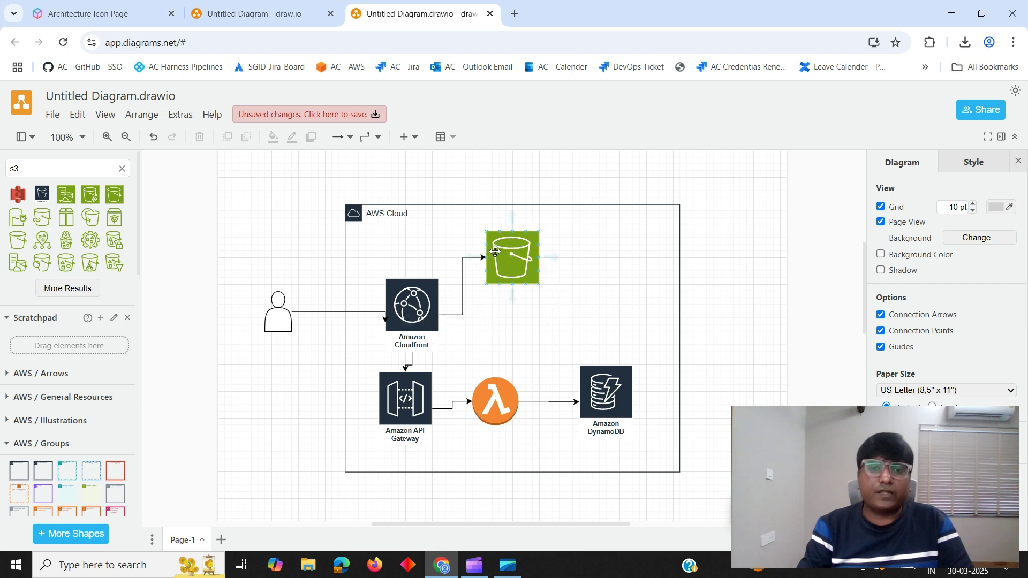
{"action": "mouse_move", "coordinate": [498, 261]}
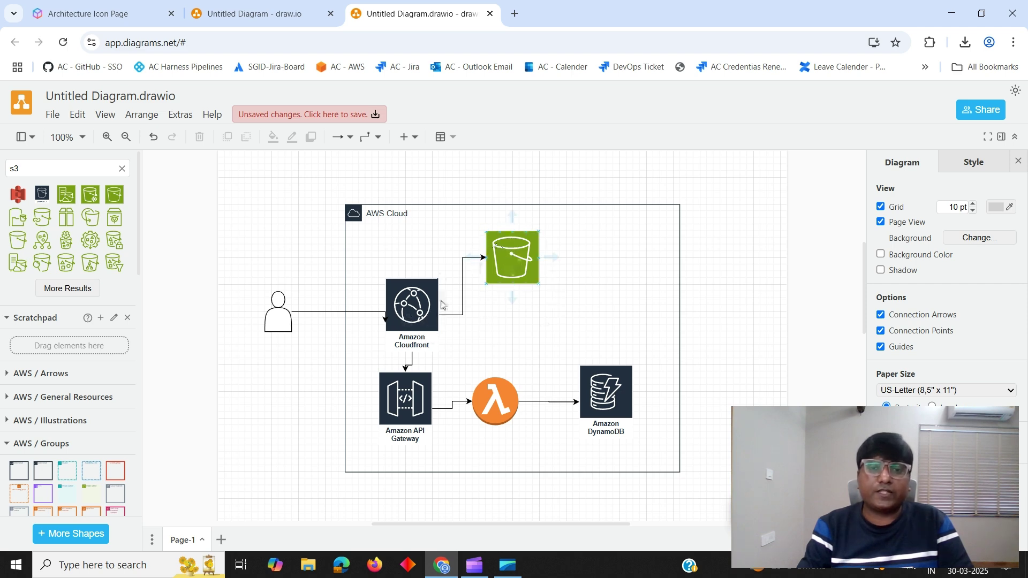